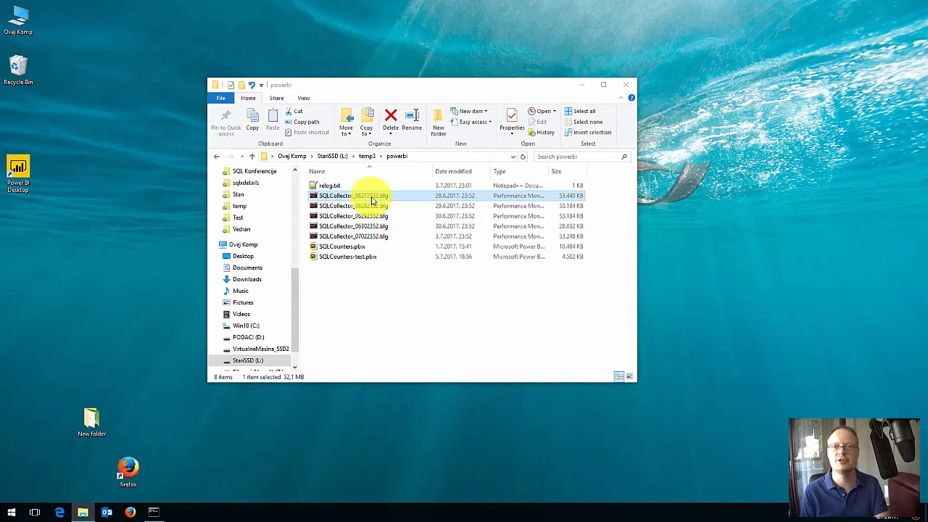
# - Open SQLCollector_06272352.blg in a maximized Performance Monitor and highlight the Free & Zero Page List Bytes and SQL Compilations/sec curves
pyautogui.doubleClick(372, 200)
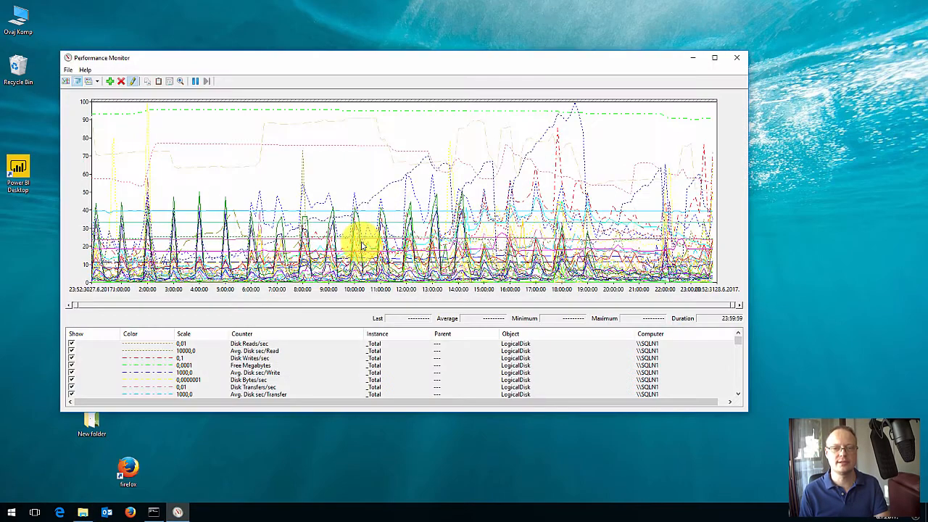
pyautogui.doubleClick(432, 63)
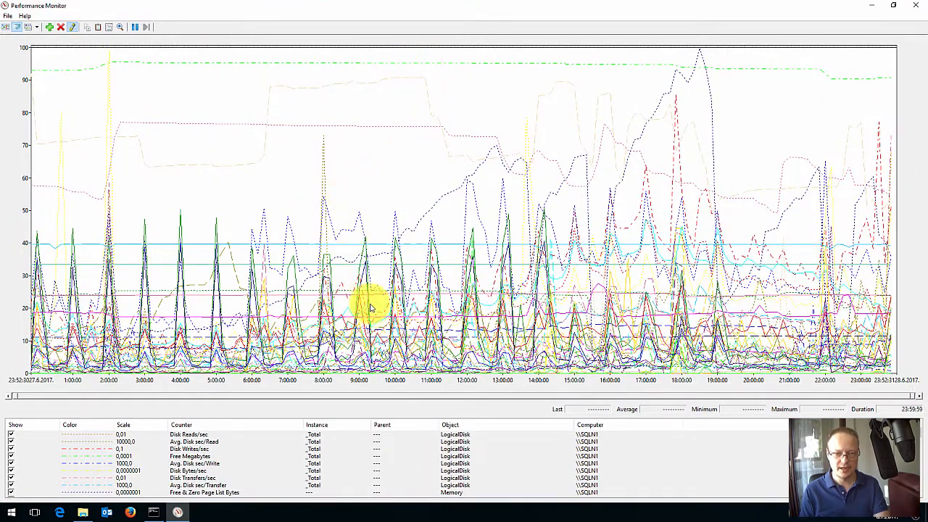
pyautogui.click(480, 172)
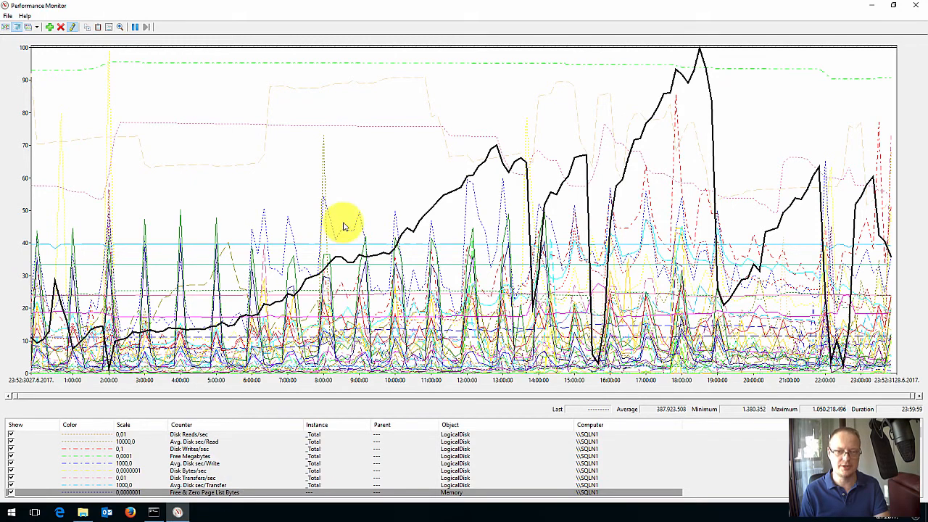
pyautogui.click(216, 222)
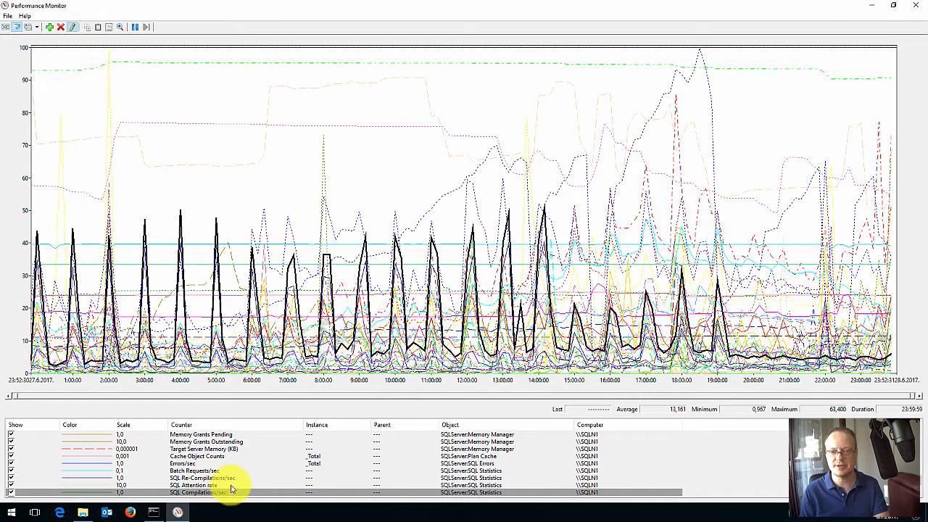
# - Examine individual counter curves from the counter list, including Target Server Memory, Page life expectancy, Cache Entries Count and Disk Reads/sec
pyautogui.click(205, 469)
pyautogui.click(207, 449)
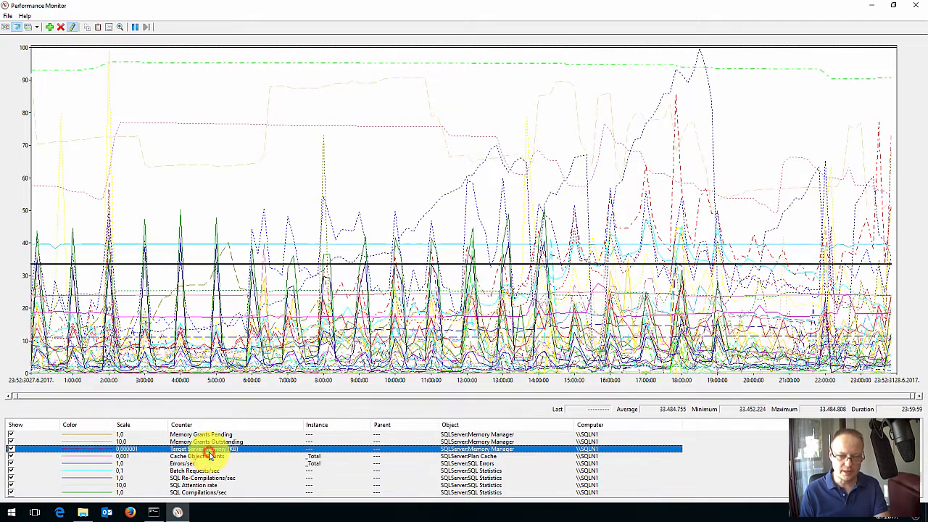
pyautogui.scroll(2, 208, 442)
pyautogui.click(210, 435)
pyautogui.scroll(3, 211, 439)
pyautogui.click(210, 435)
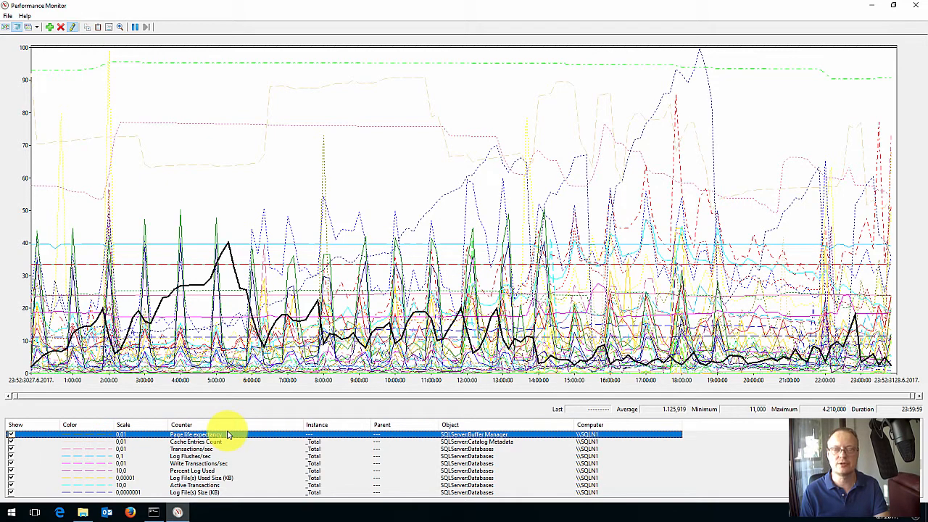
pyautogui.click(219, 442)
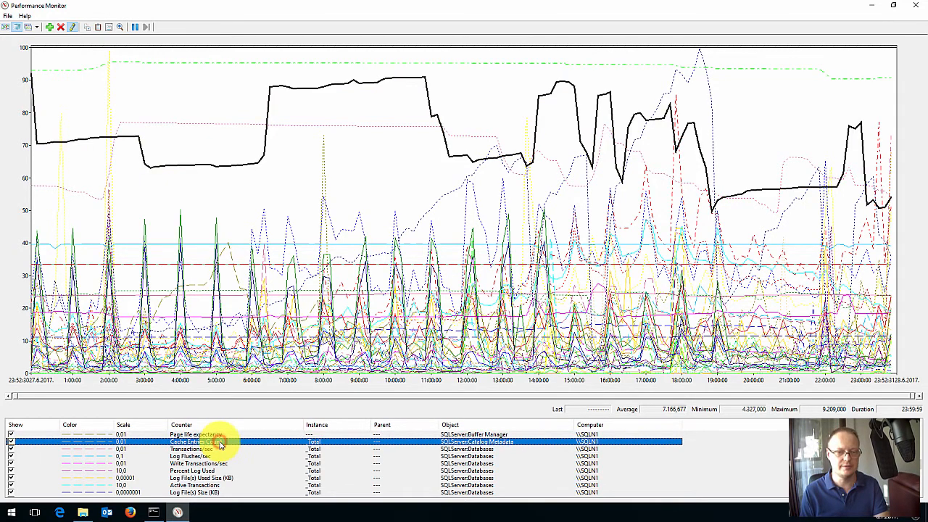
pyautogui.scroll(10, 221, 442)
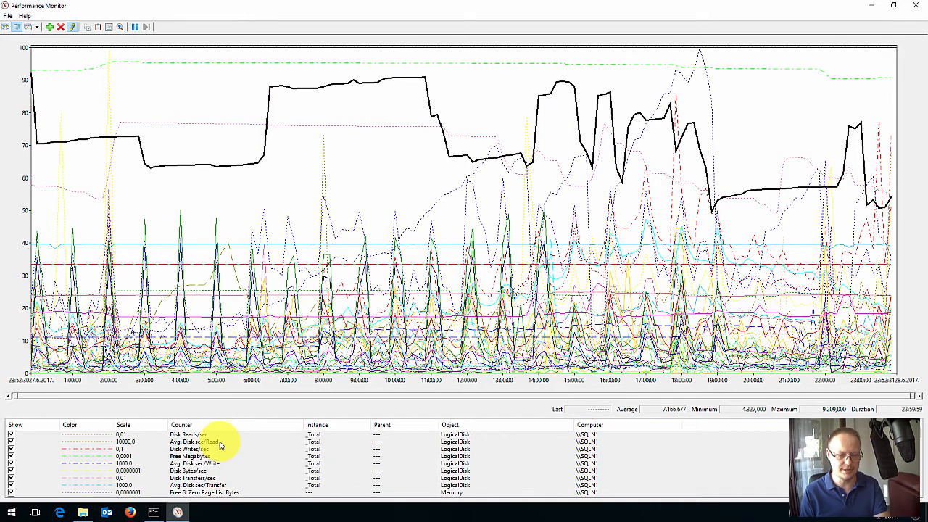
pyautogui.click(223, 435)
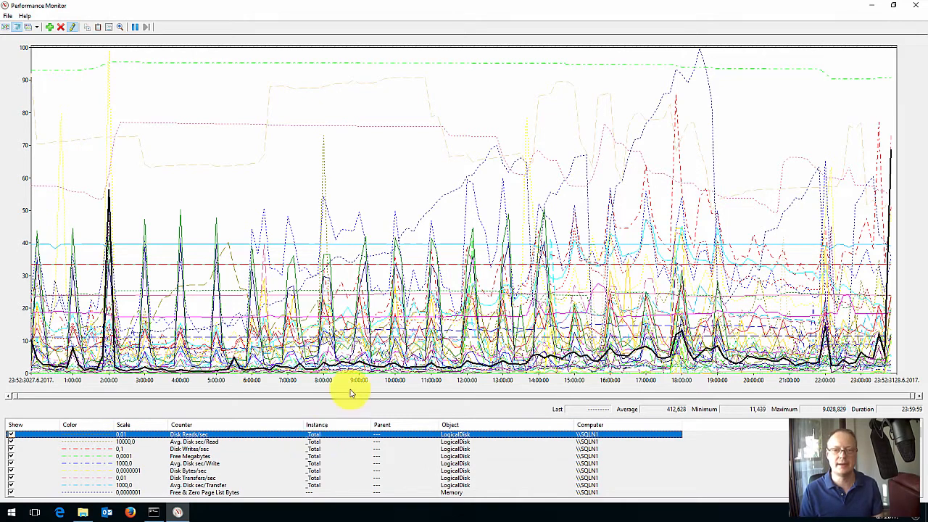
# - Convert SQLCollector_06272352.blg to L:\temp3\powerbi\SQLCollector.tsv in TSV format with relog.exe in Command Prompt, and close the console
pyautogui.click(369, 283)
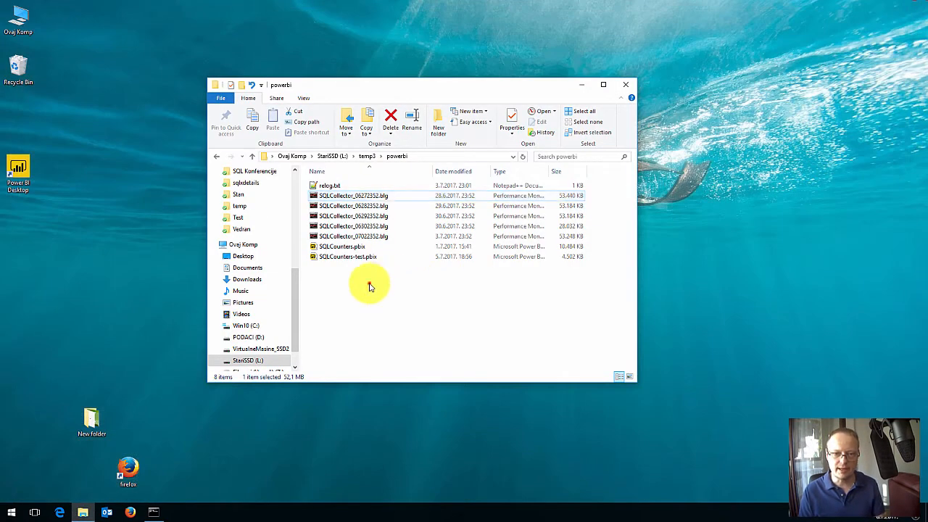
pyautogui.click(350, 195)
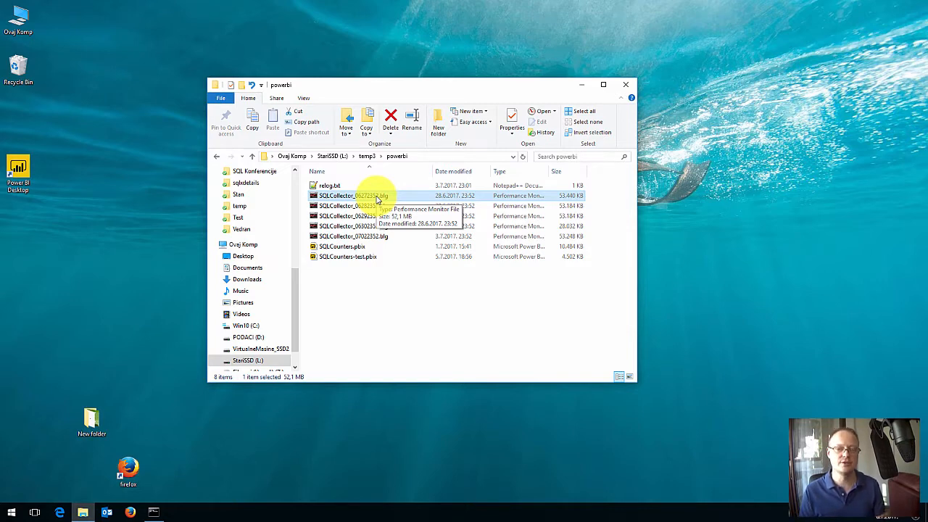
pyautogui.click(155, 512)
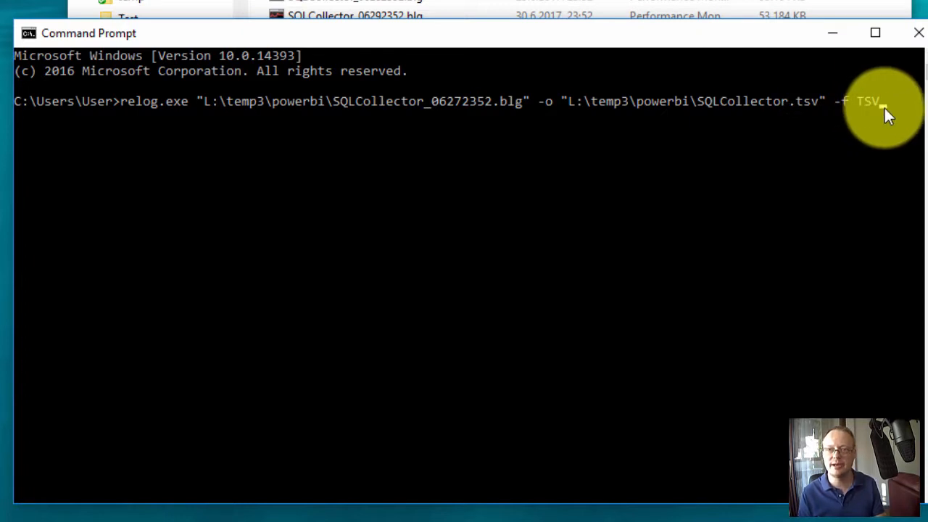
pyautogui.press('Return')
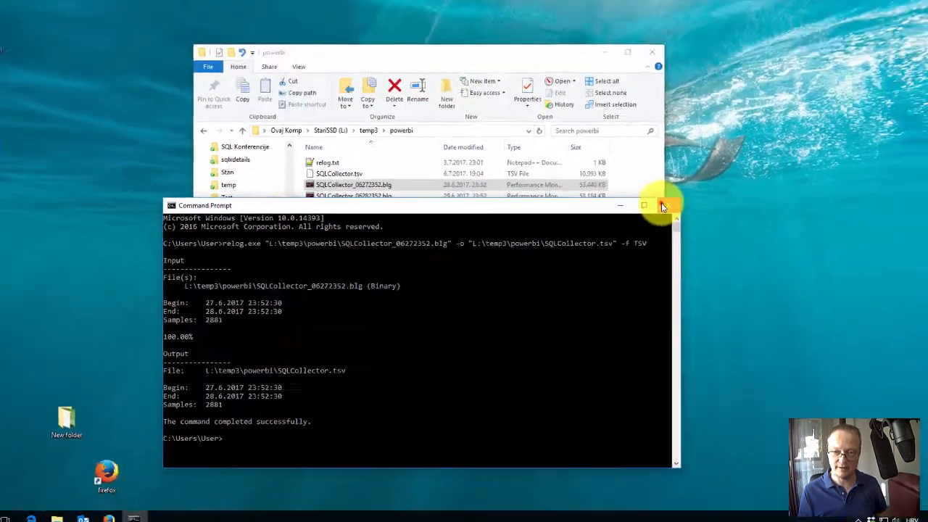
pyautogui.click(807, 108)
# - Open SQLCollector.tsv in Notepad++ to view its first data rows
pyautogui.rightClick(330, 196)
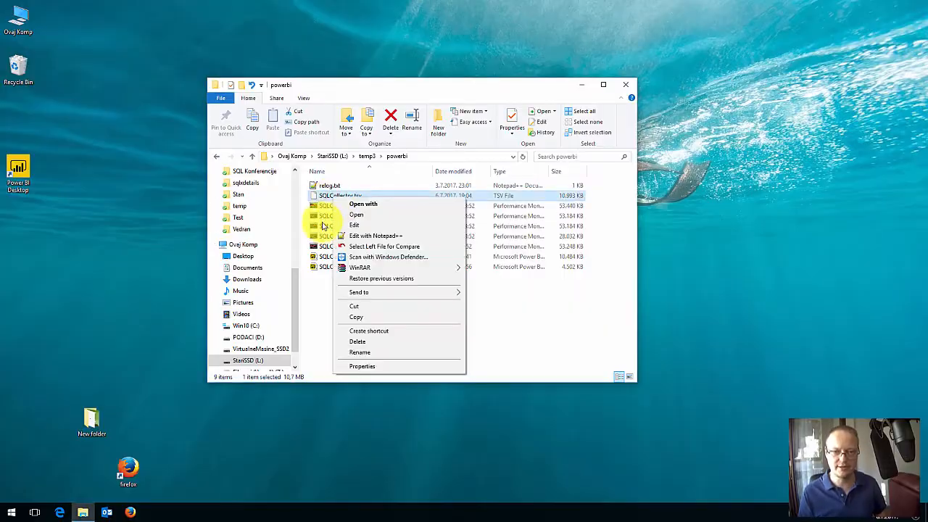
pyautogui.click(340, 237)
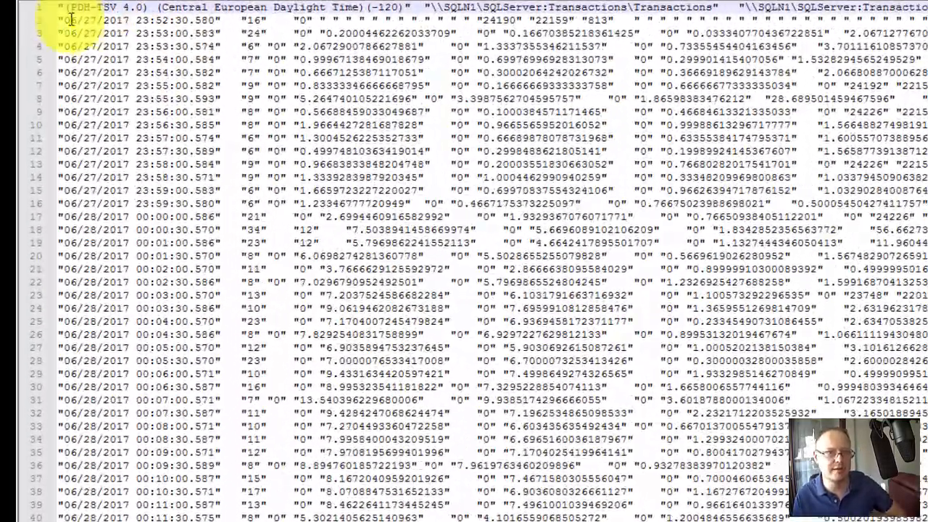
pyautogui.click(208, 32)
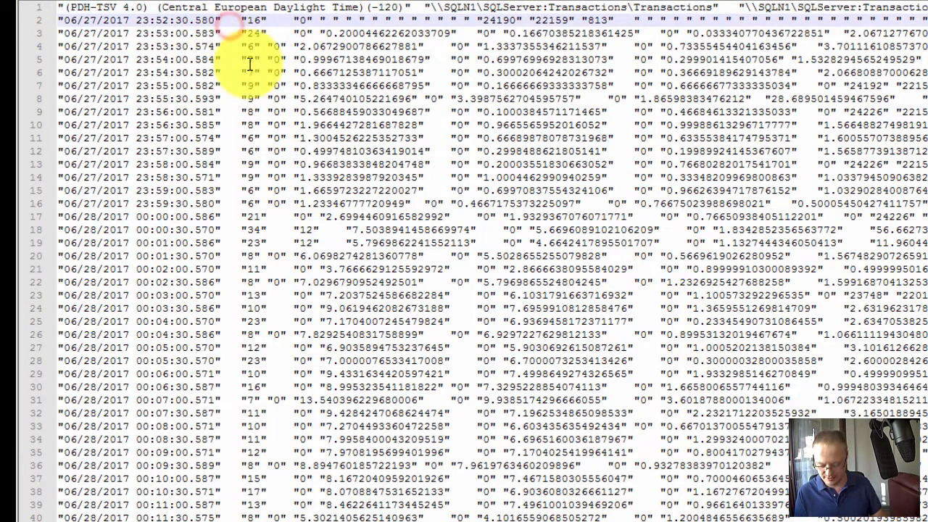
pyautogui.press('Right')
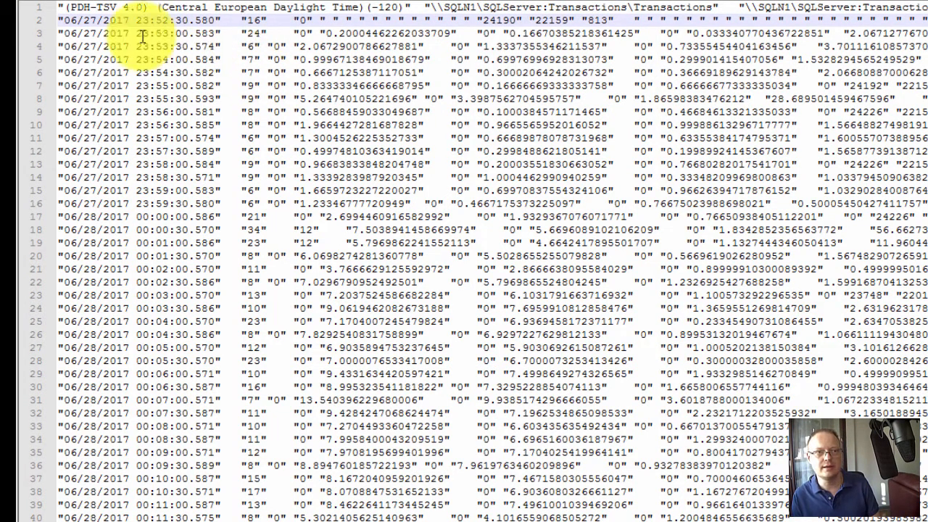
# - Examine the timestamp header, the SQLServer:Transactions\Transactions header and the values in the first data rows of SQLCollector.tsv
pyautogui.click(61, 7)
pyautogui.moveTo(62, 9); pyautogui.dragTo(410, 11)
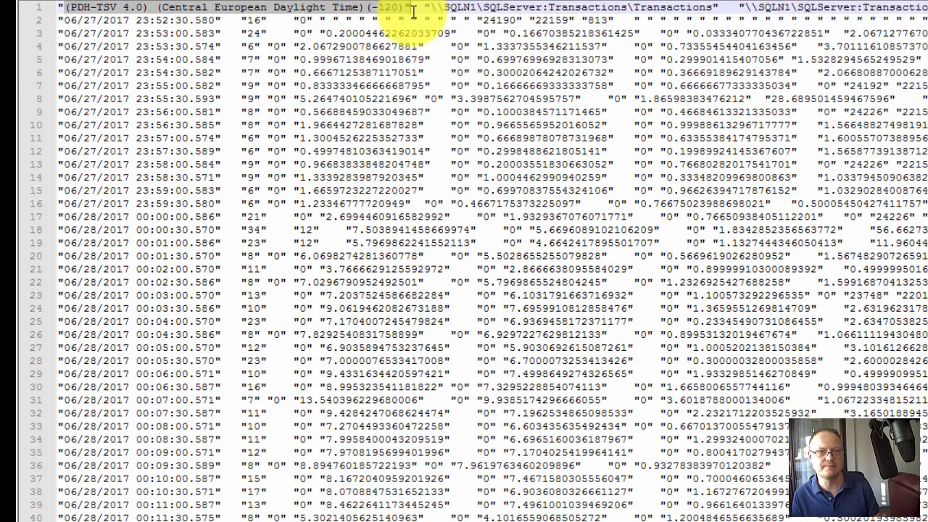
pyautogui.moveTo(218, 21); pyautogui.dragTo(22, 22)
pyautogui.moveTo(431, 9); pyautogui.dragTo(714, 12)
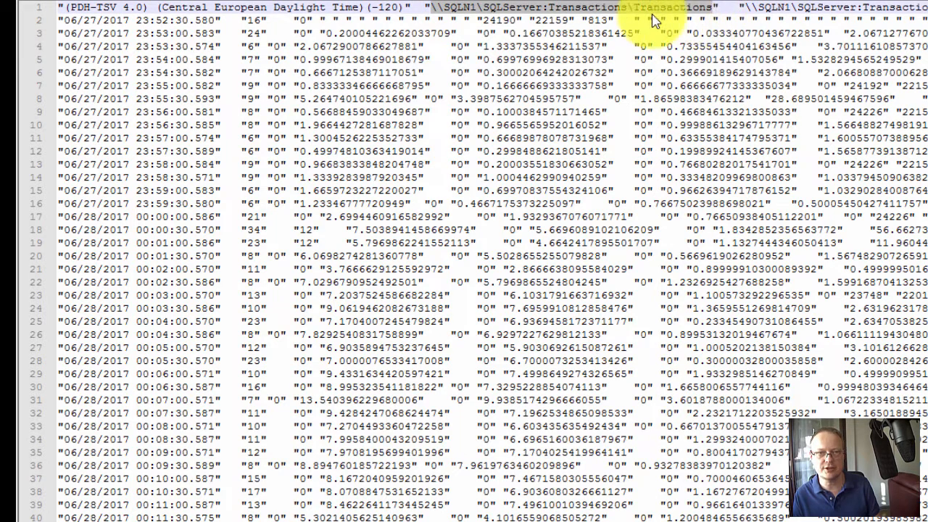
pyautogui.click(243, 18)
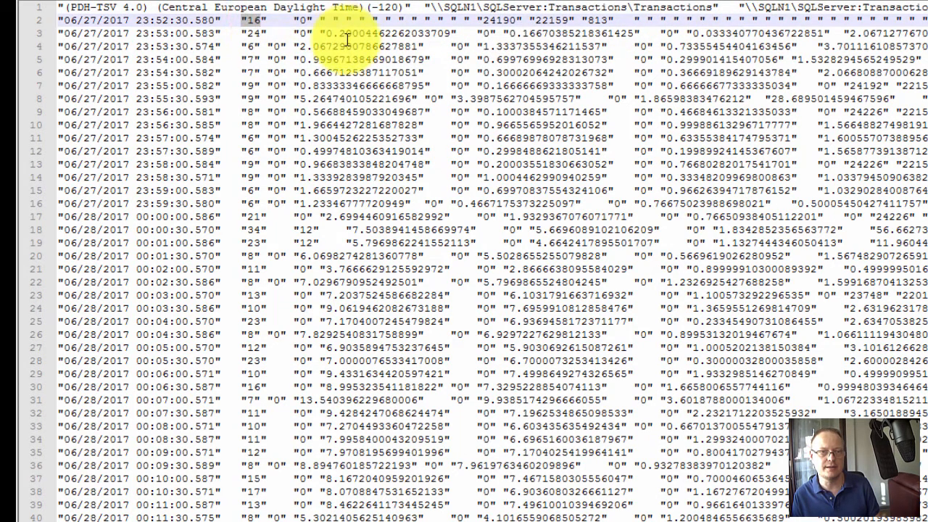
pyautogui.click(326, 34)
pyautogui.doubleClick(326, 34)
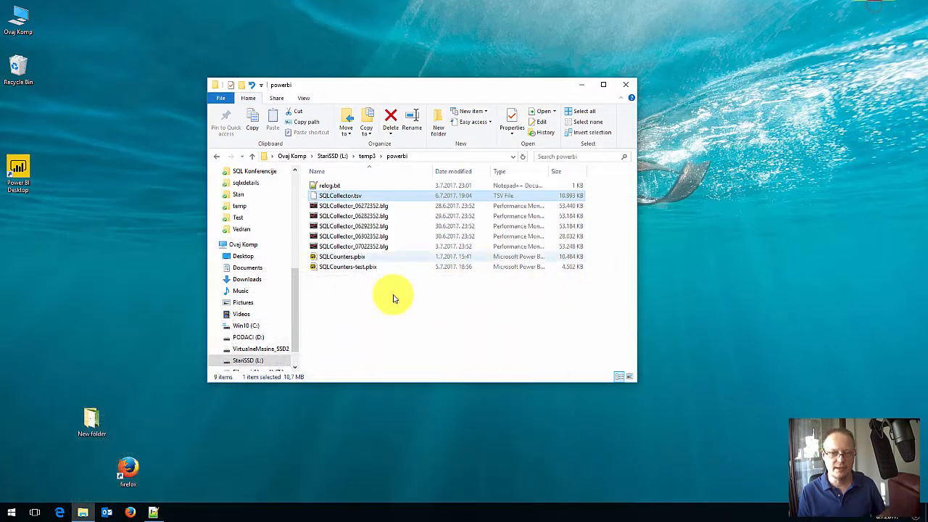
# - Start Power BI Desktop and open the full list of data sources for a new import
pyautogui.doubleClick(19, 167)
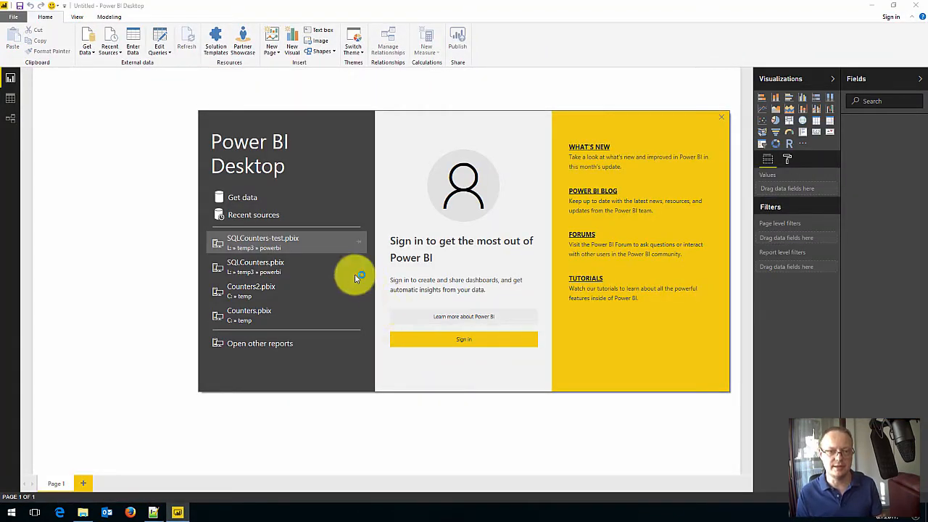
pyautogui.click(267, 194)
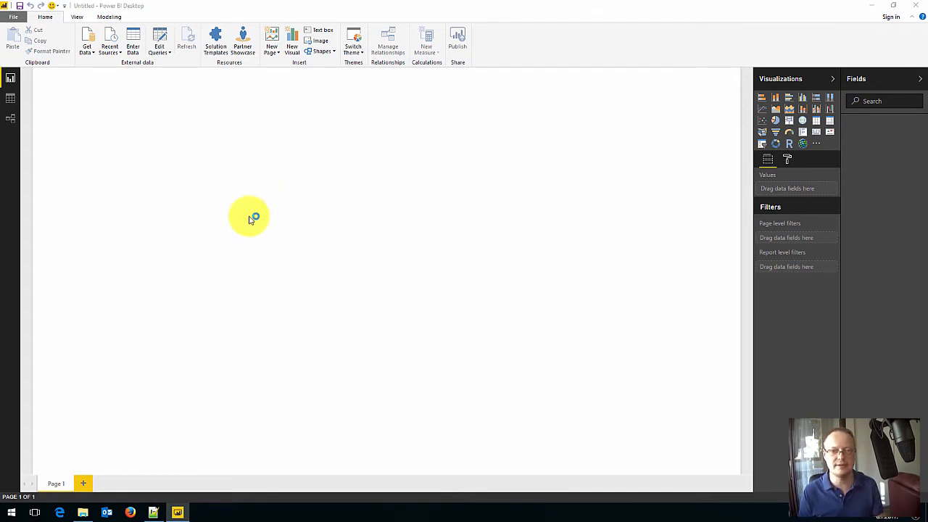
pyautogui.click(92, 54)
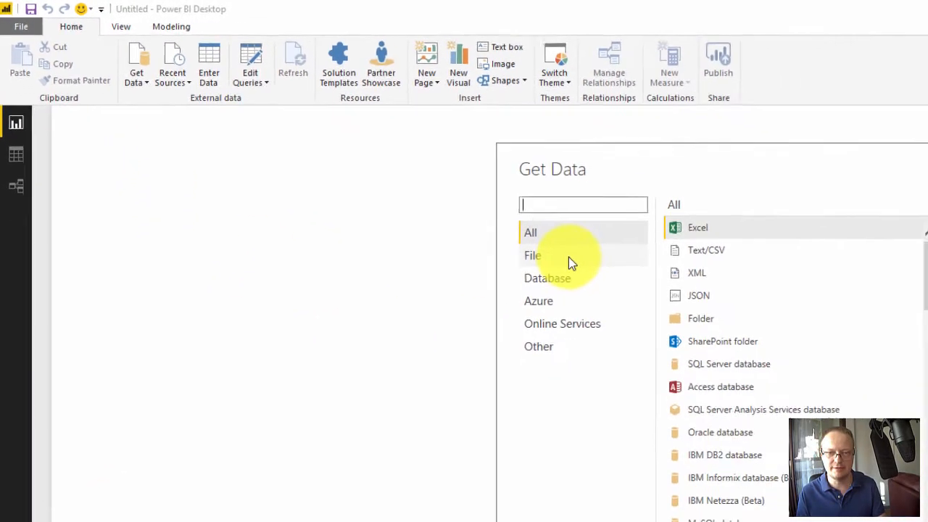
# - Connect to a Text/CSV source from the File category of data sources
pyautogui.click(568, 261)
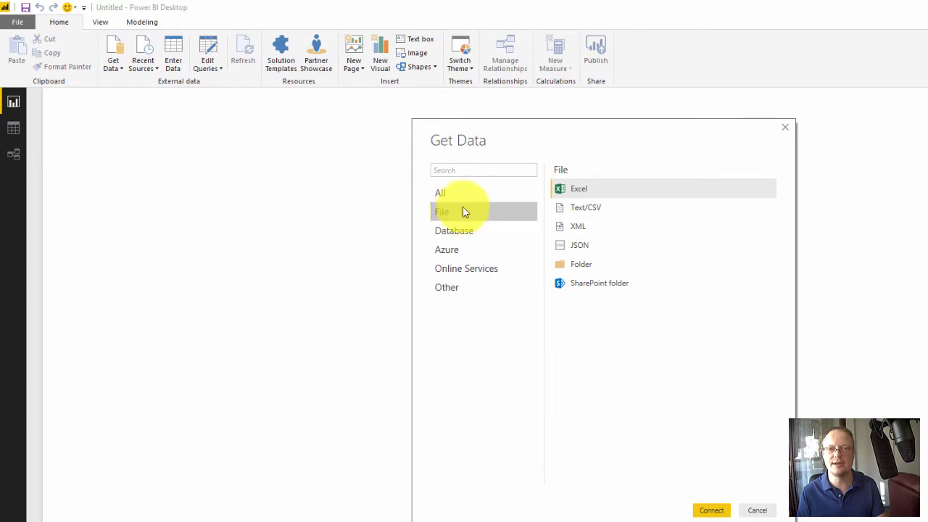
pyautogui.click(453, 237)
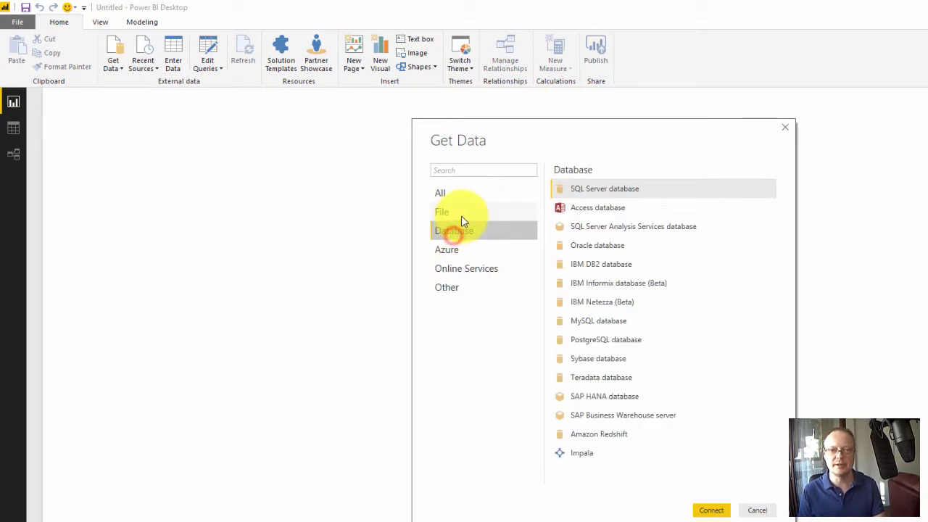
pyautogui.click(462, 213)
pyautogui.click(569, 209)
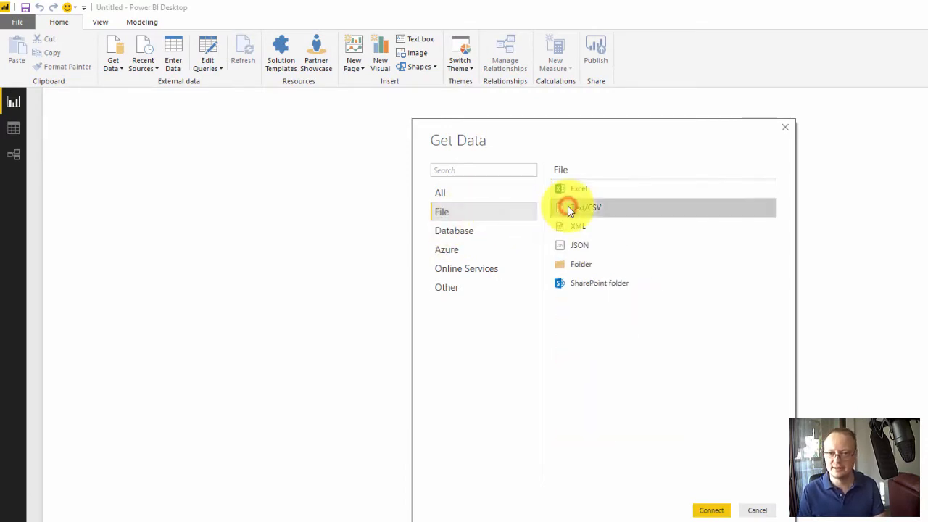
pyautogui.click(591, 266)
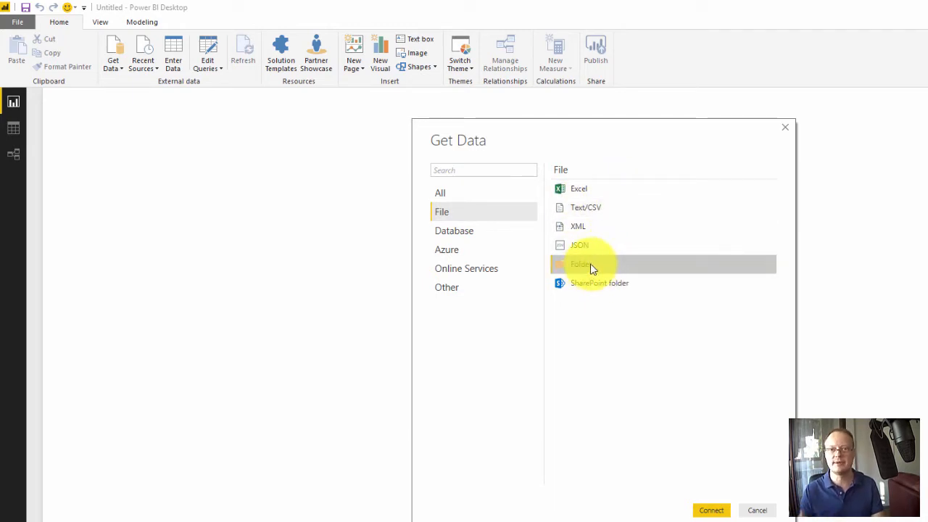
pyautogui.click(591, 209)
pyautogui.click(711, 511)
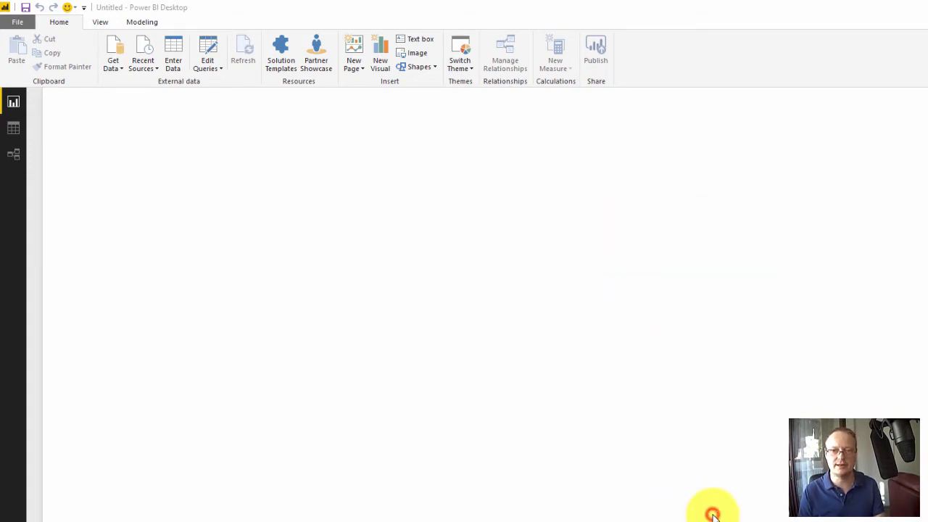
# - Browse to L:\temp3\powerbi, show all file types, and open SQLCollector.tsv for import
pyautogui.moveTo(577, 218); pyautogui.dragTo(478, 175)
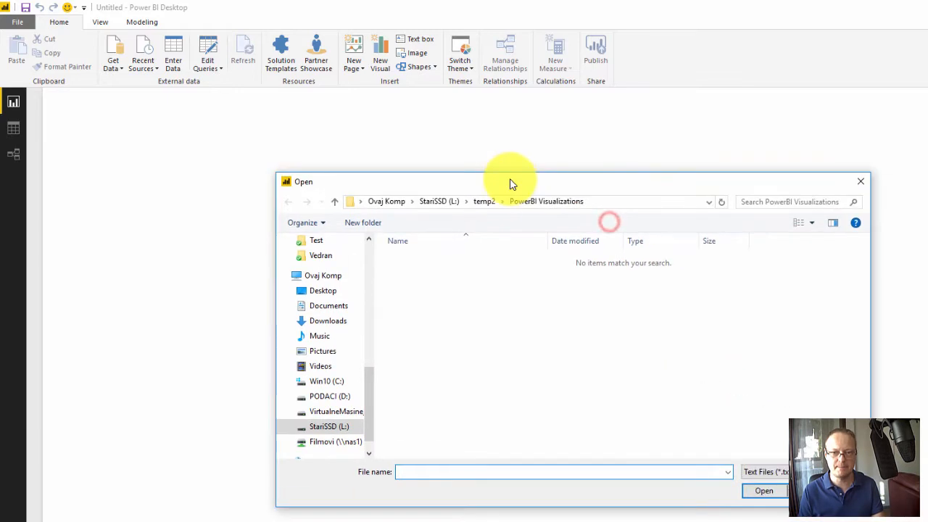
pyautogui.click(468, 202)
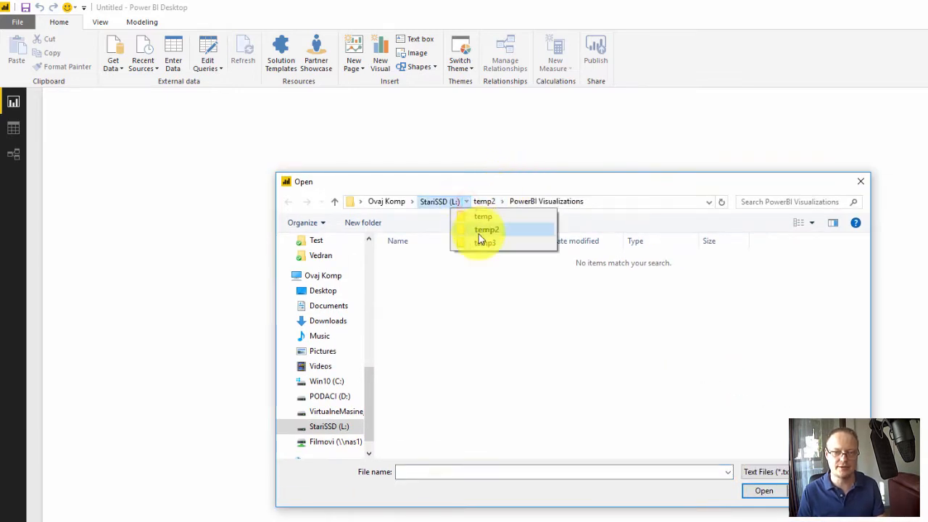
pyautogui.click(483, 242)
pyautogui.doubleClick(428, 261)
pyautogui.click(427, 262)
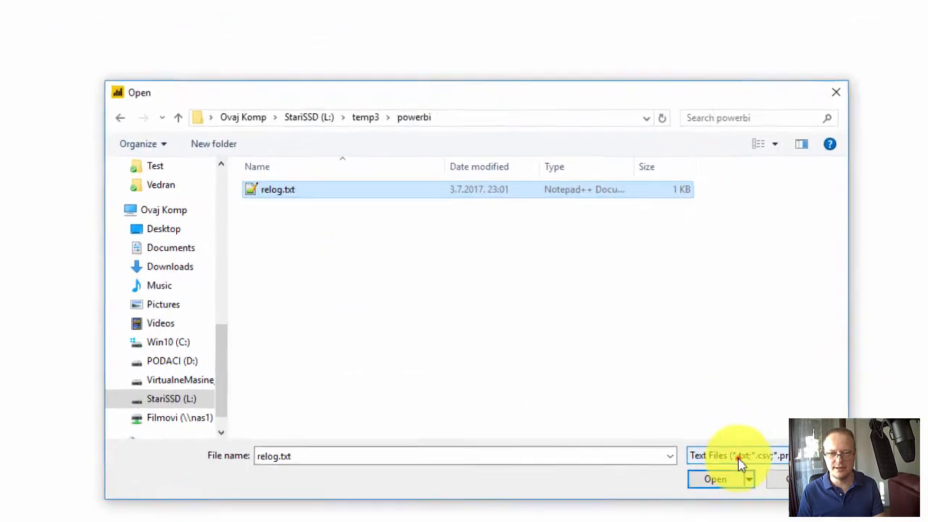
pyautogui.click(781, 472)
pyautogui.click(682, 469)
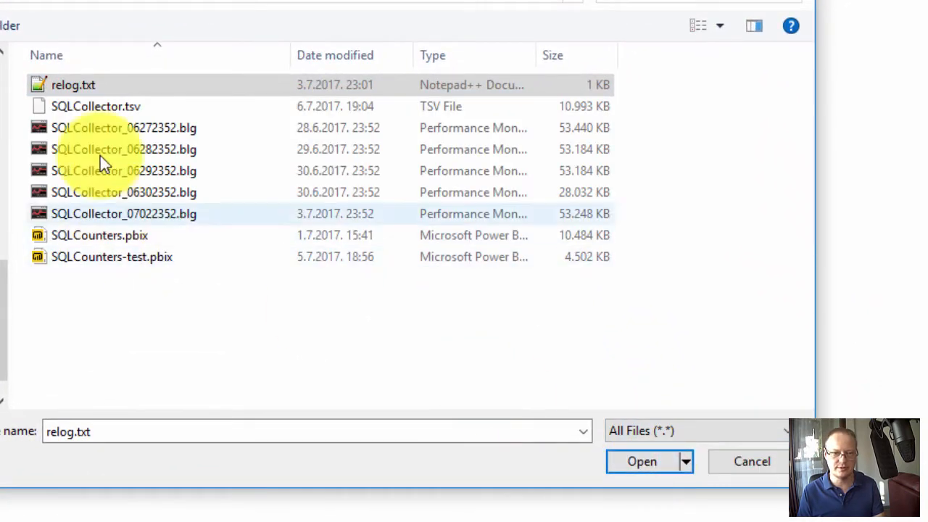
pyautogui.click(106, 109)
pyautogui.click(647, 461)
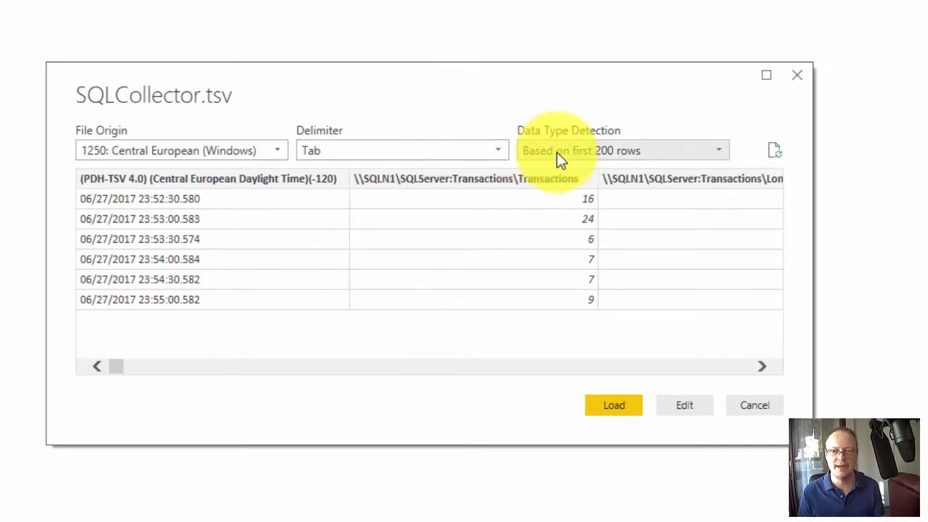
# - Turn off data type detection for the SQLCollector.tsv import and open the data in the Query Editor
pyautogui.click(717, 150)
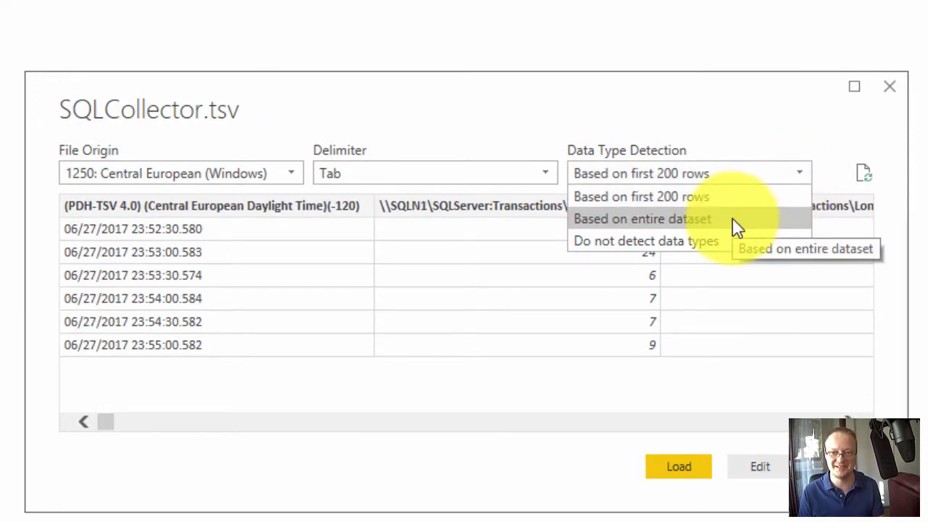
pyautogui.click(669, 242)
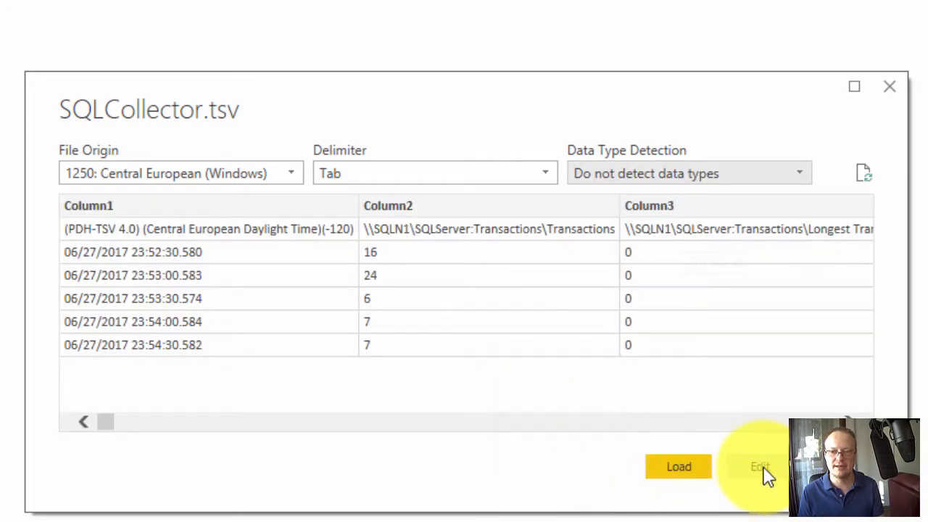
pyautogui.click(763, 467)
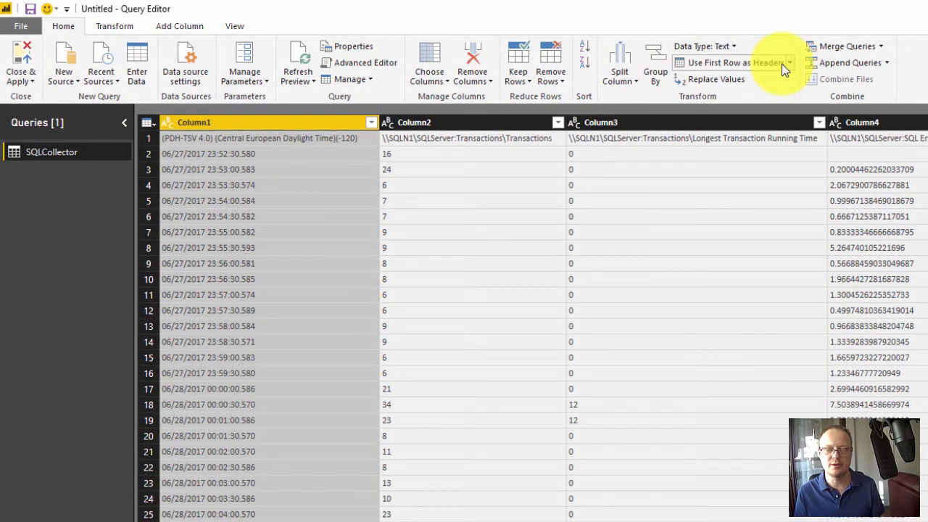
# - Promote the first row of the SQLCollector query to column headers
pyautogui.click(147, 136)
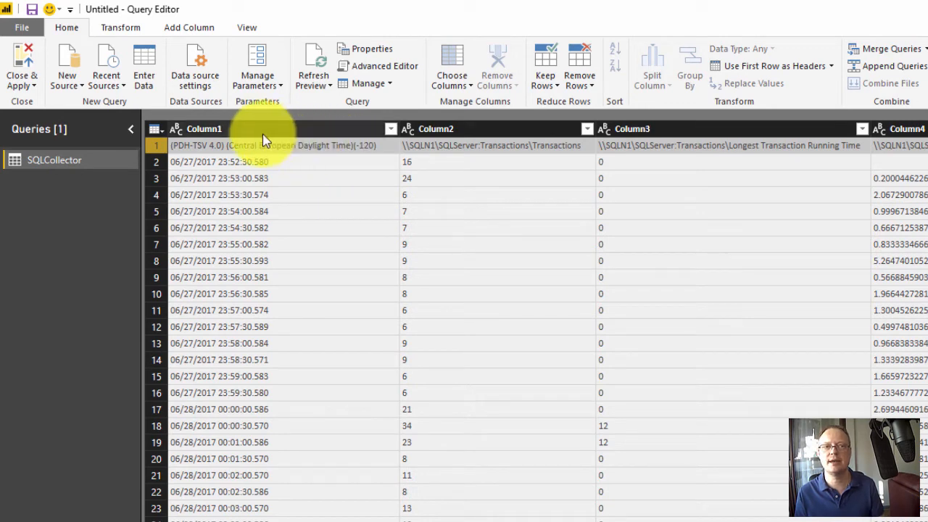
pyautogui.click(828, 66)
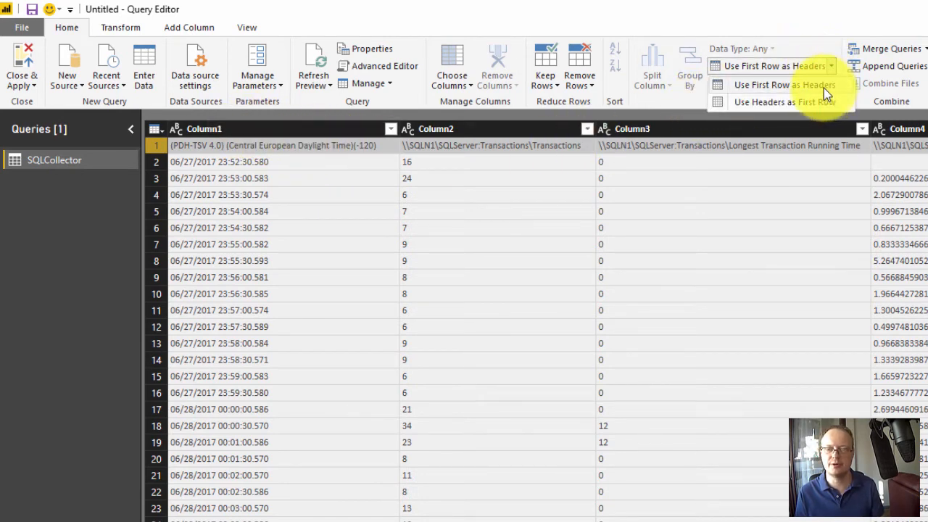
pyautogui.click(823, 85)
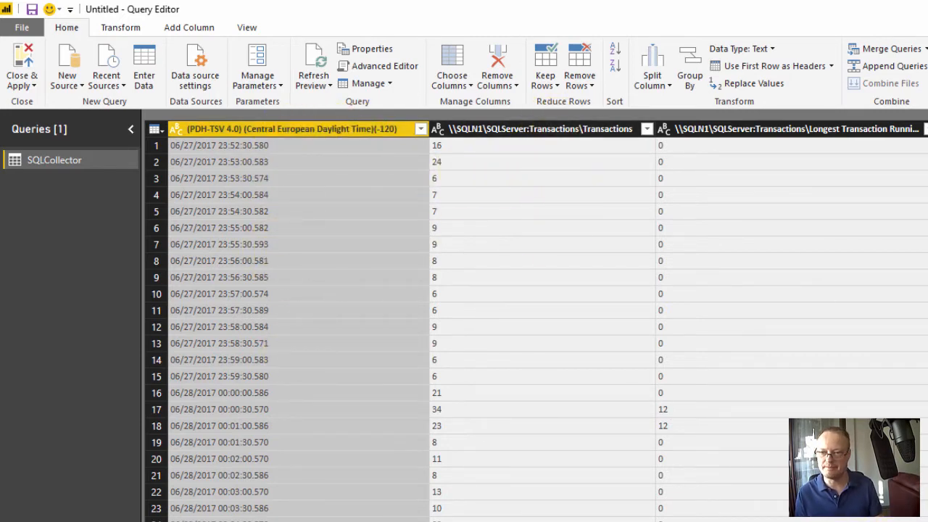
pyautogui.click(471, 147)
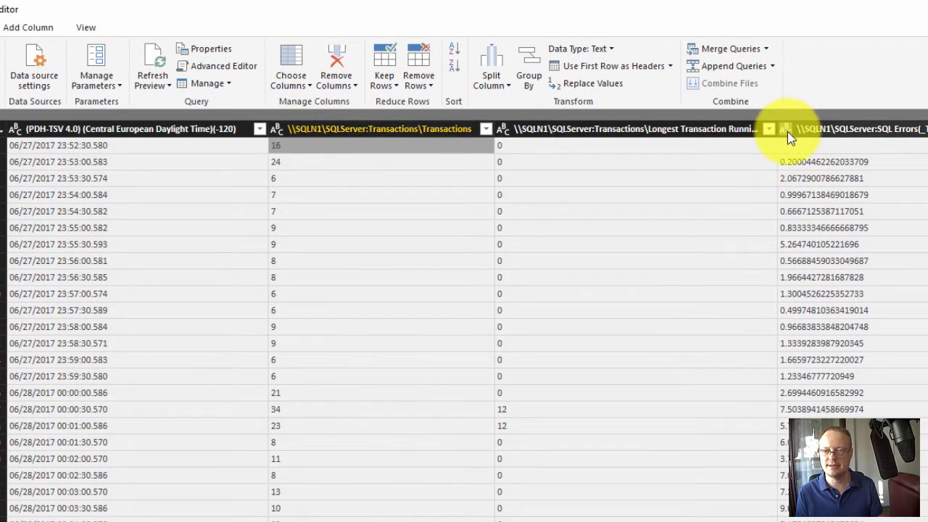
pyautogui.click(789, 179)
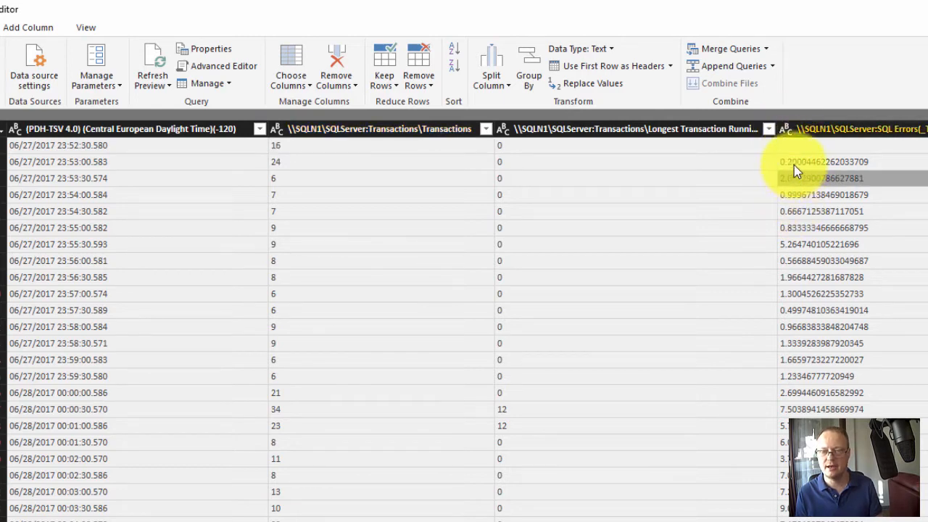
pyautogui.click(797, 162)
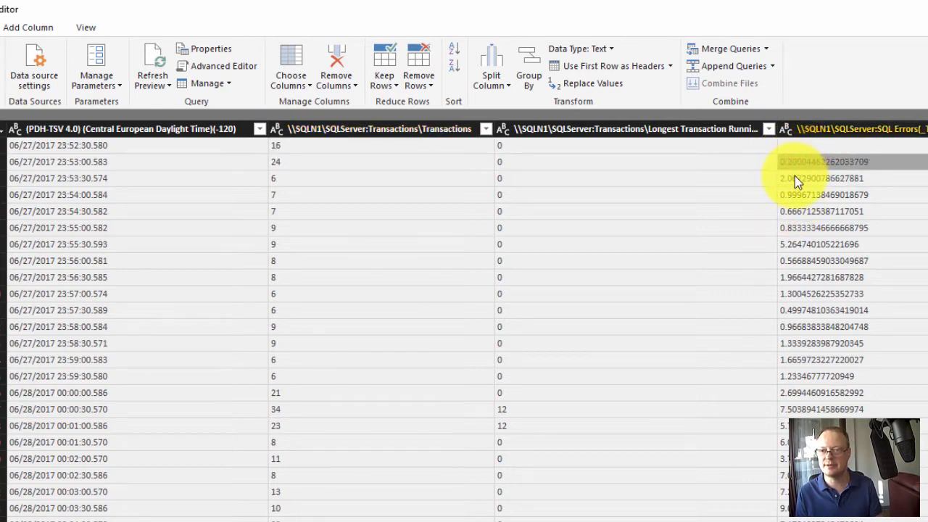
# - Change the (PDH-TSV 4.0) timestamp column's type to Date/Time using the English (United States) locale
pyautogui.click(198, 149)
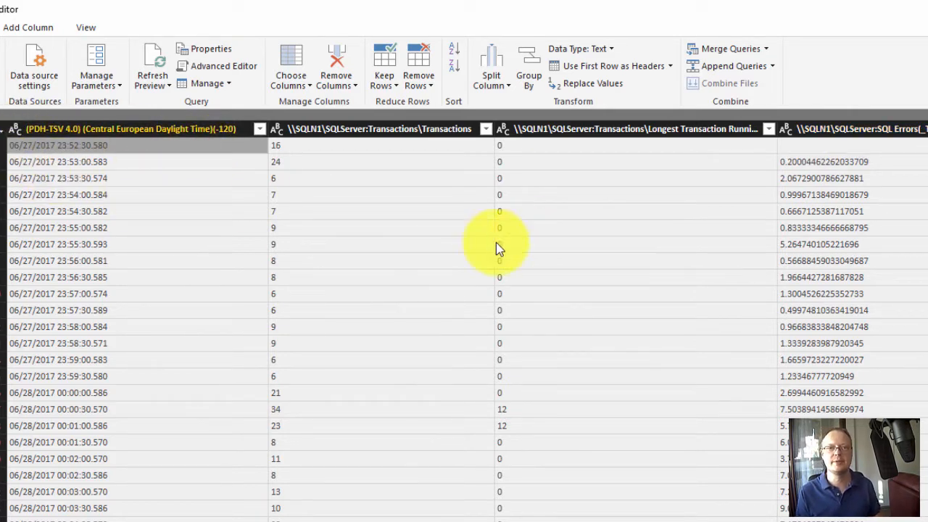
pyautogui.rightClick(192, 131)
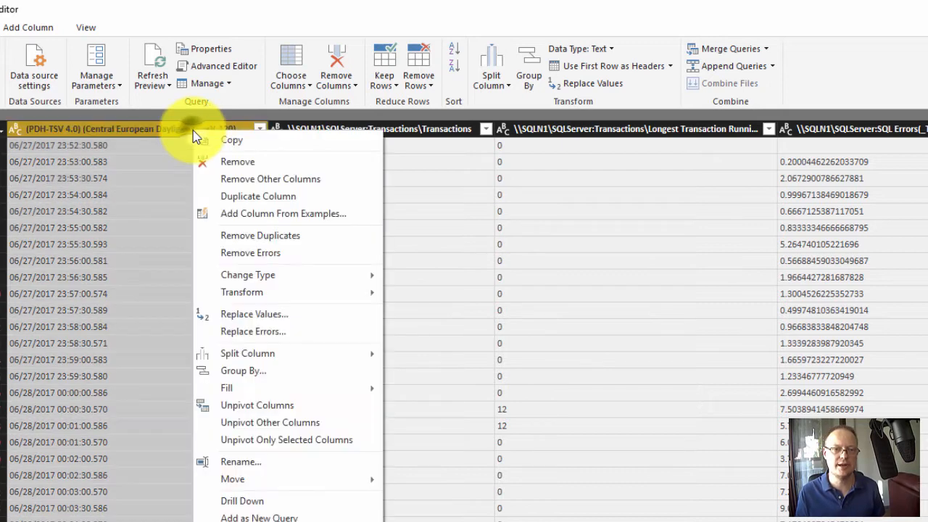
pyautogui.click(277, 282)
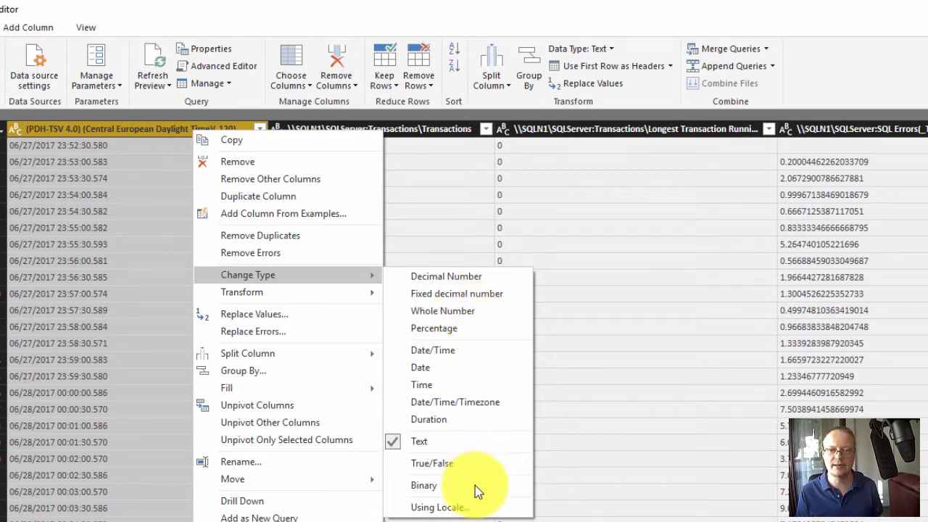
pyautogui.click(468, 510)
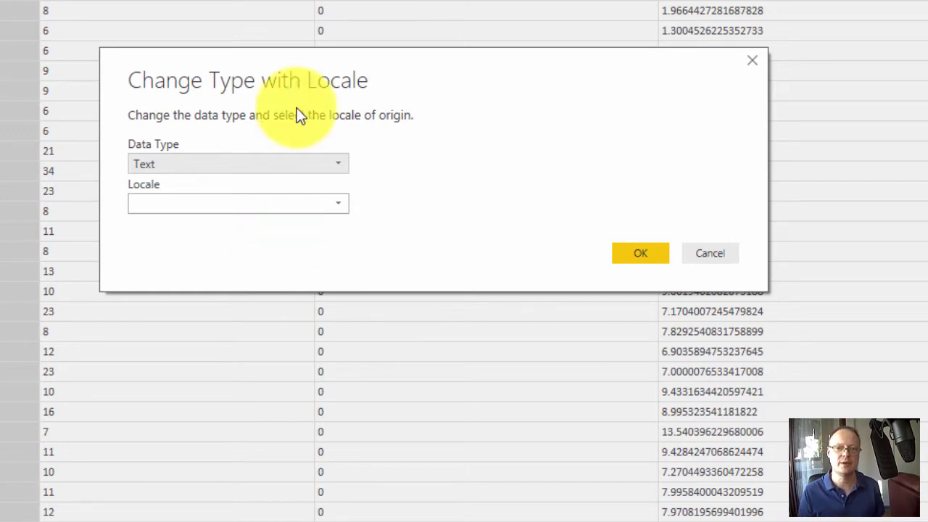
pyautogui.moveTo(379, 56); pyautogui.dragTo(307, 42)
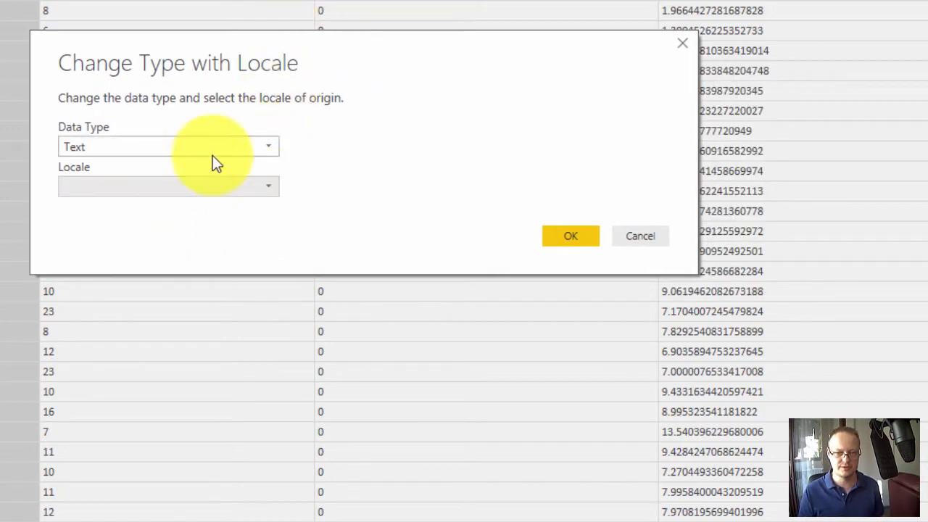
pyautogui.click(273, 147)
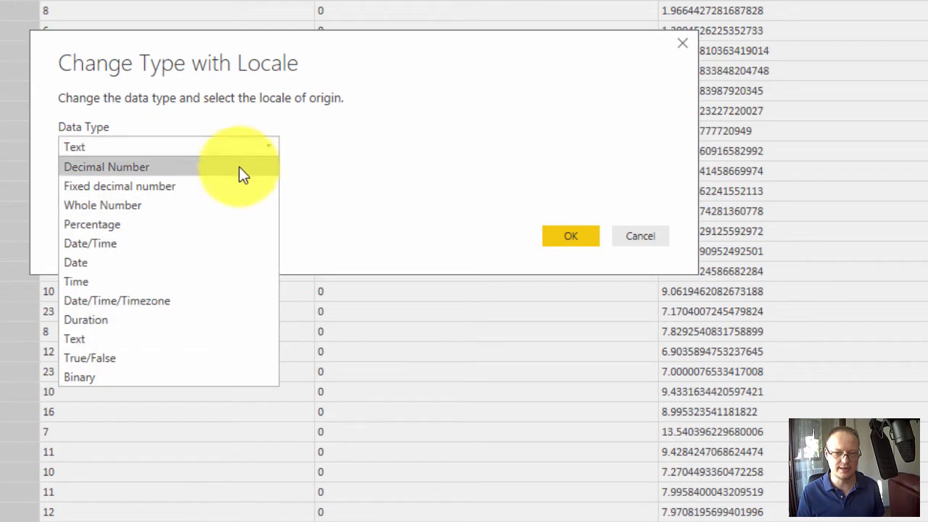
pyautogui.click(202, 243)
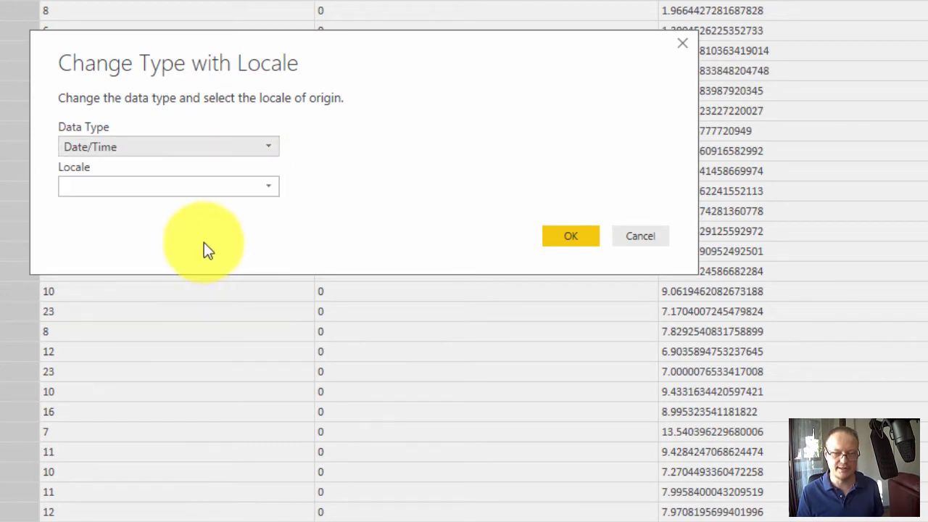
pyautogui.click(268, 186)
pyautogui.moveTo(411, 235); pyautogui.dragTo(408, 345)
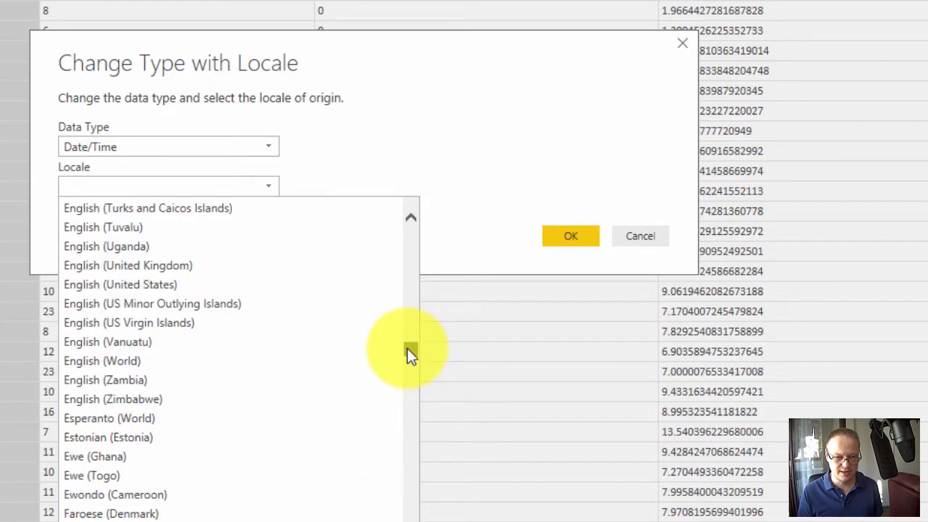
pyautogui.click(173, 284)
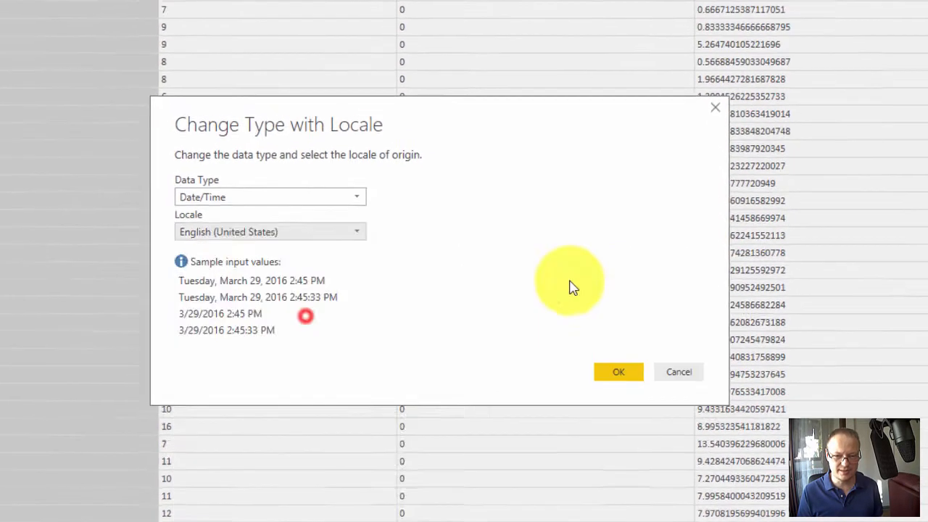
pyautogui.click(570, 236)
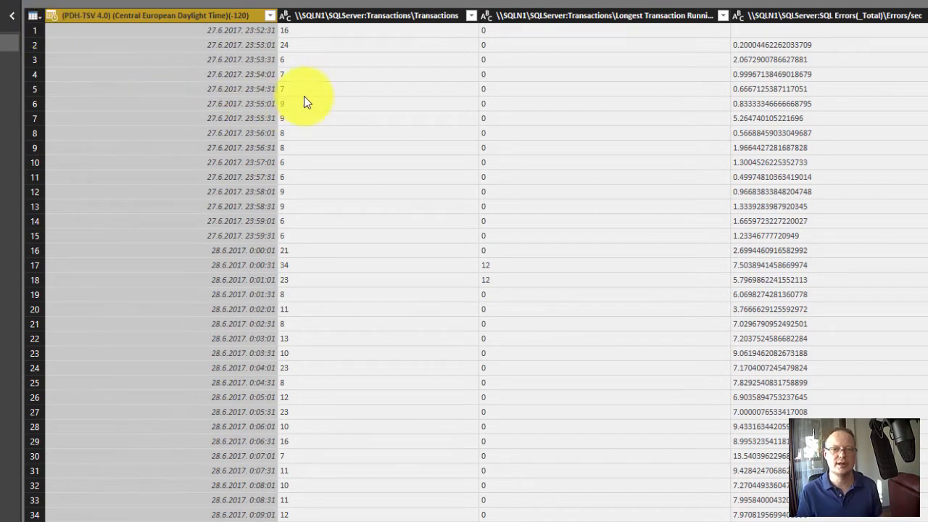
# - Select all counter columns from SQLServer:Transactions\Transactions to the last one and change their type to Decimal Number using the English (United States) locale
pyautogui.click(366, 17)
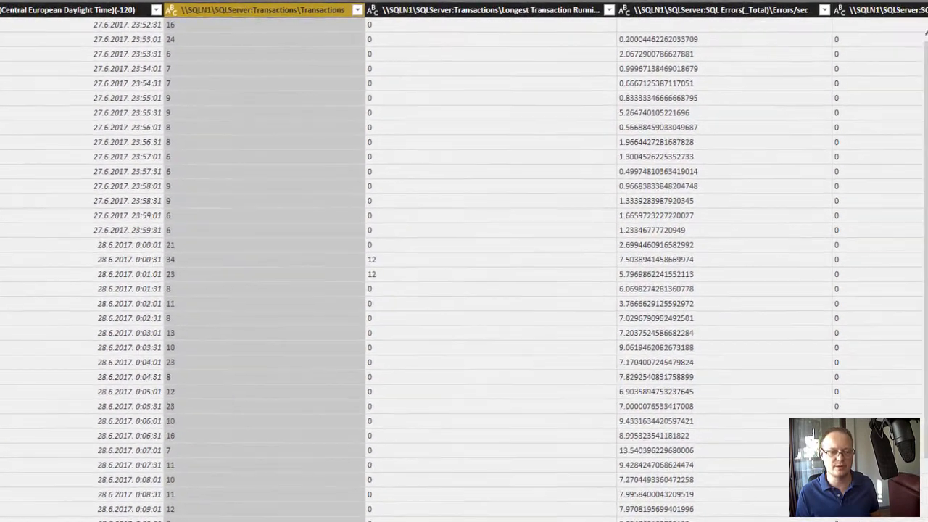
pyautogui.hscroll(15, 449, 269)
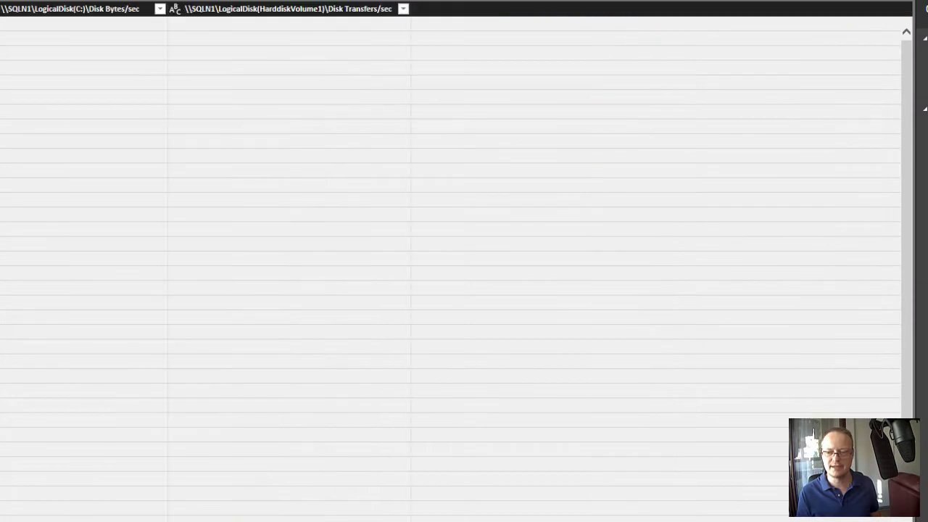
pyautogui.keyDown('shift'); pyautogui.click(830, 11); pyautogui.keyUp('shift')
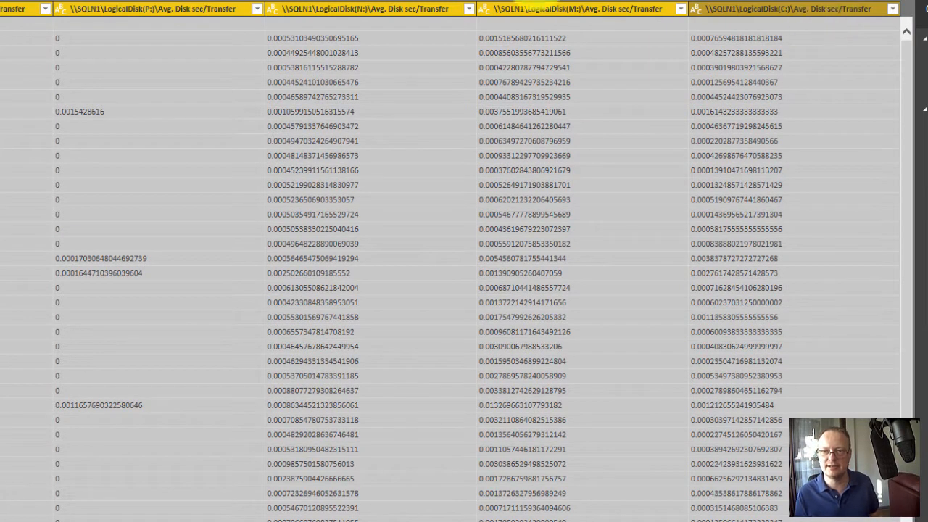
pyautogui.rightClick(218, 9)
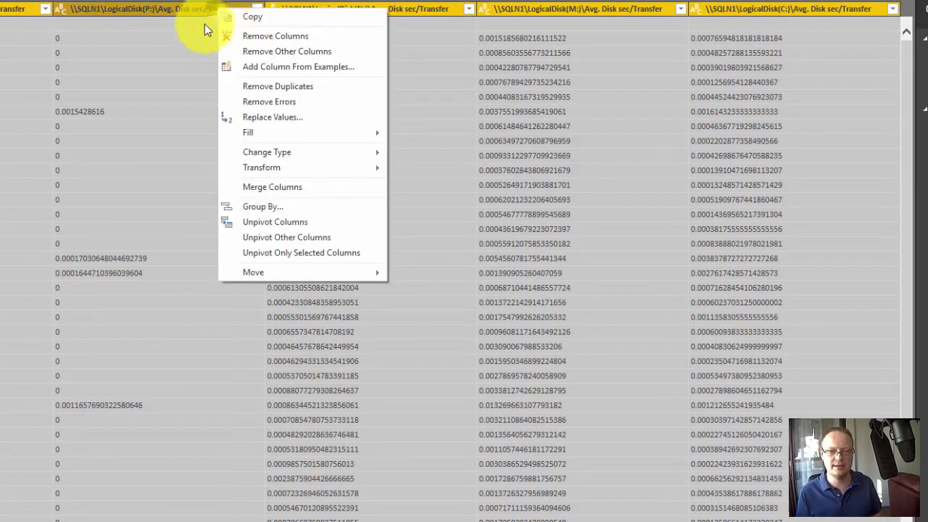
pyautogui.moveTo(299, 153)
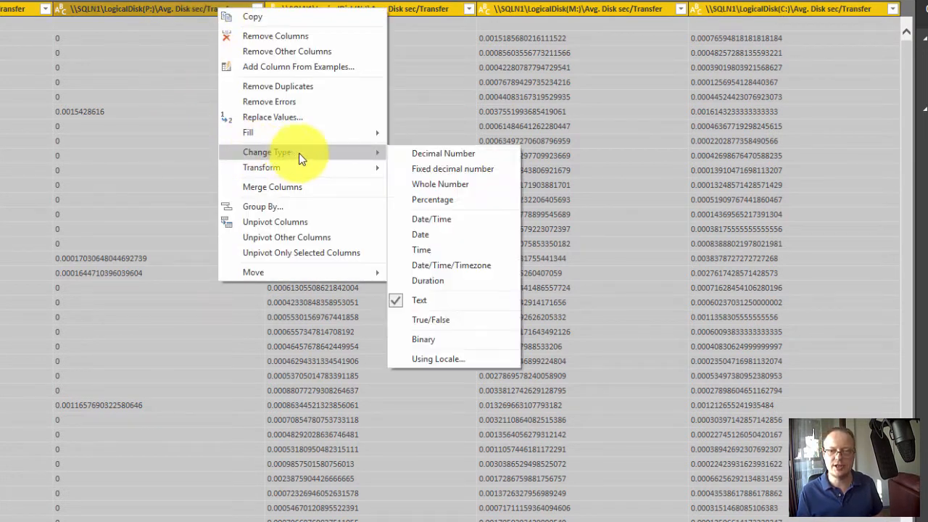
pyautogui.click(459, 357)
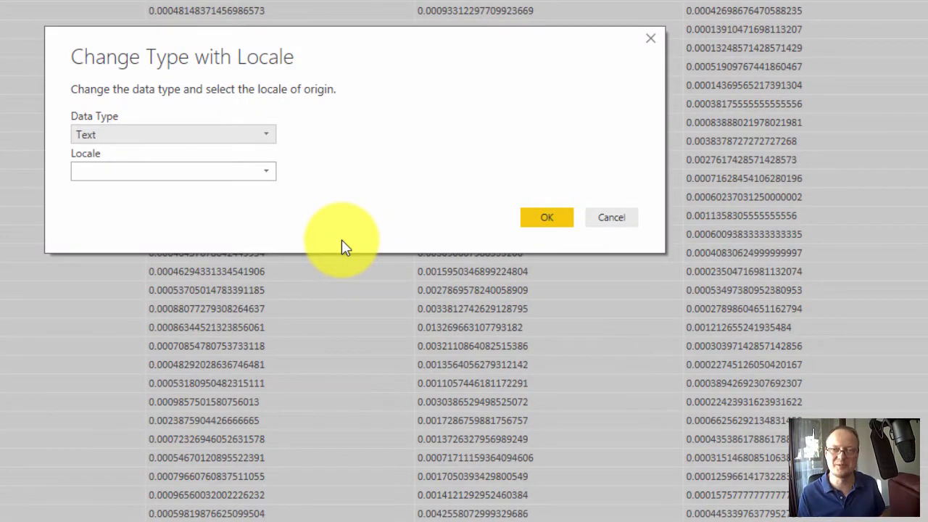
pyautogui.click(266, 139)
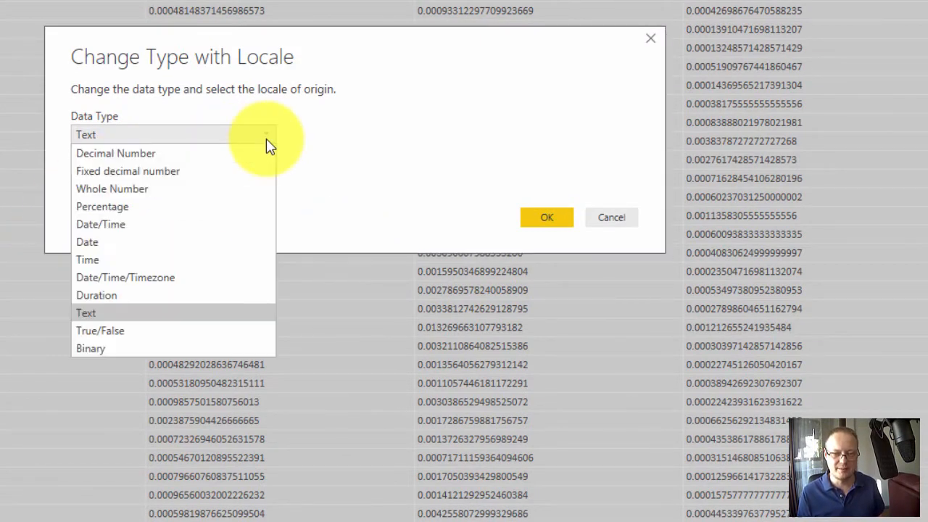
pyautogui.click(244, 151)
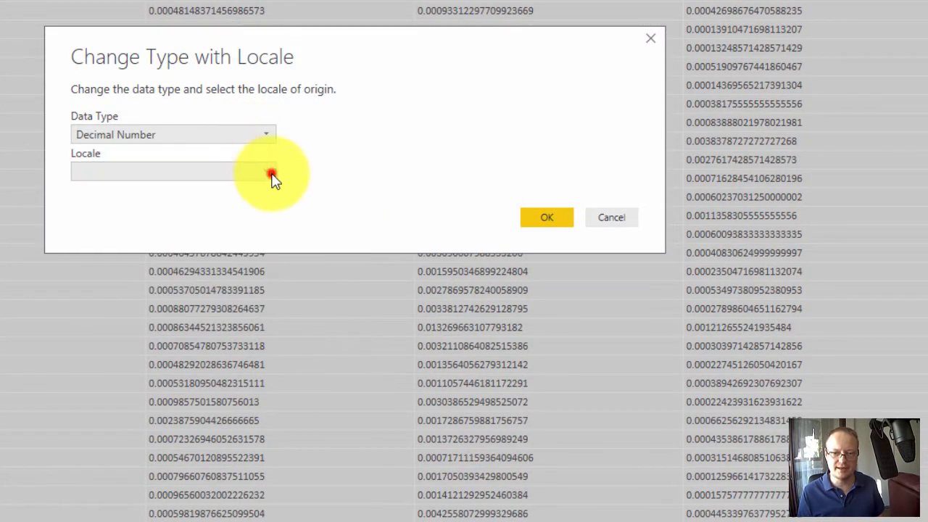
pyautogui.click(267, 171)
pyautogui.moveTo(397, 215); pyautogui.dragTo(399, 322)
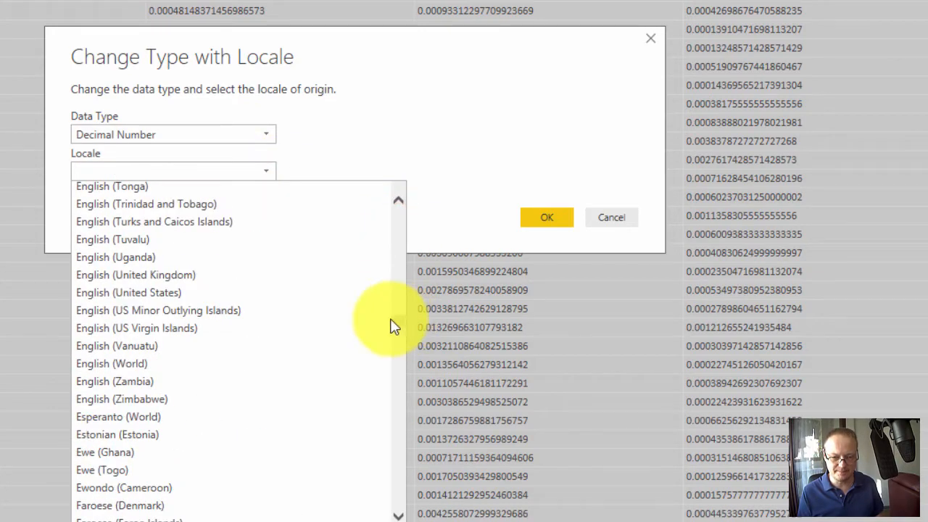
pyautogui.click(230, 292)
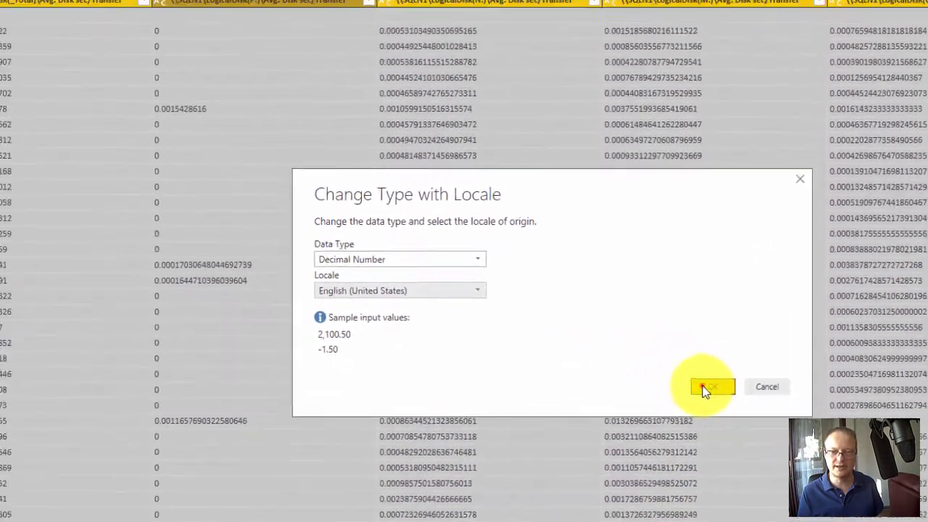
pyautogui.click(549, 288)
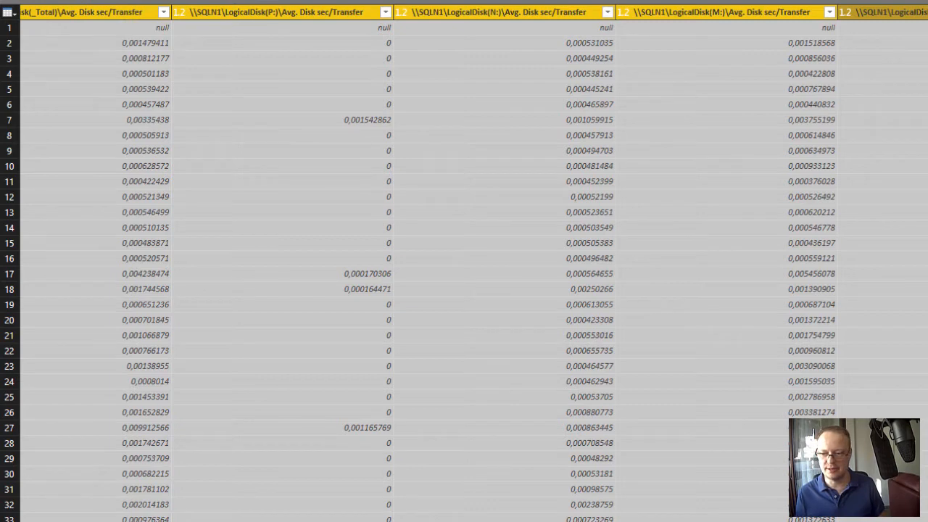
# - Unpivot all columns other than the (PDH-TSV 4.0) timestamp column into attribute and value rows
pyautogui.hscroll(-20, 474, 269)
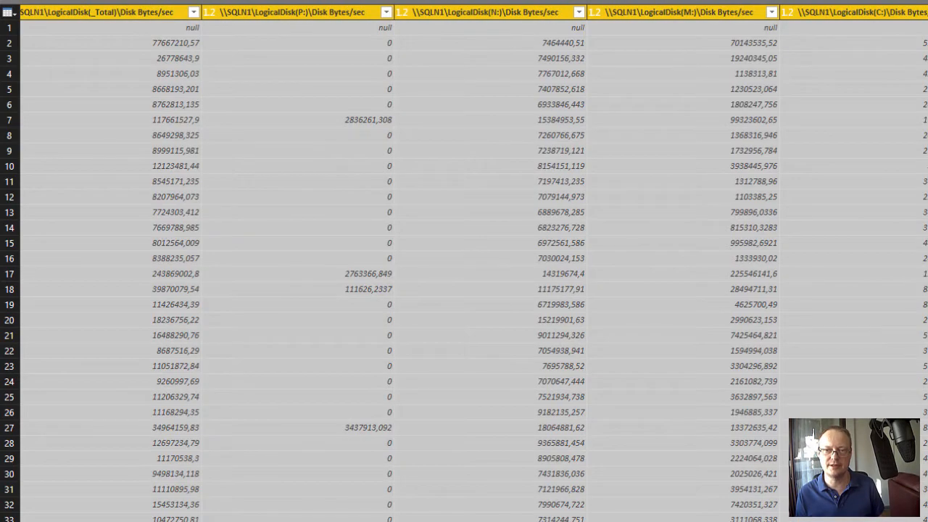
pyautogui.hscroll(-10, 473, 269)
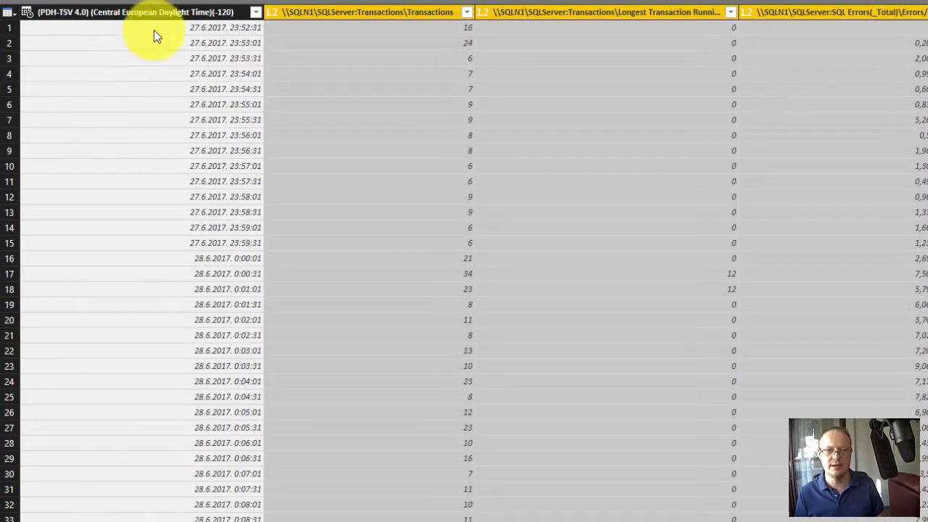
pyautogui.click(190, 27)
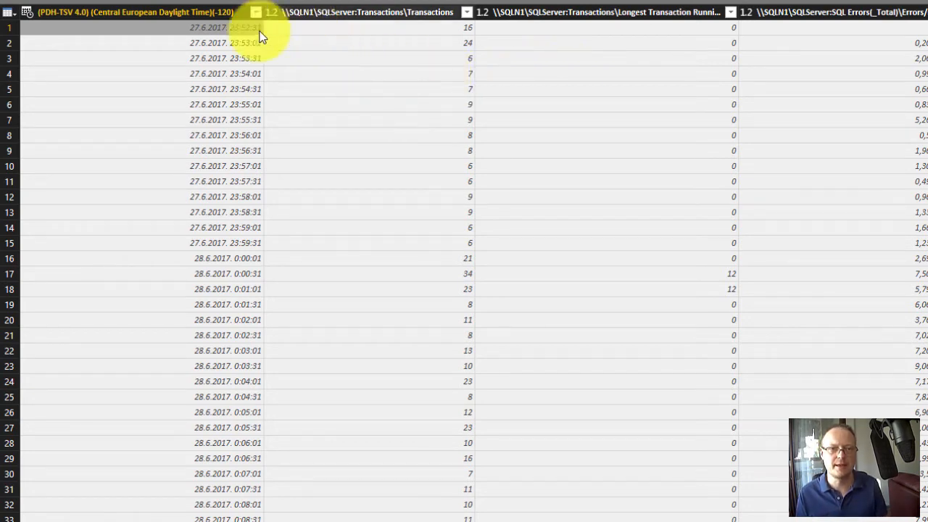
pyautogui.rightClick(200, 16)
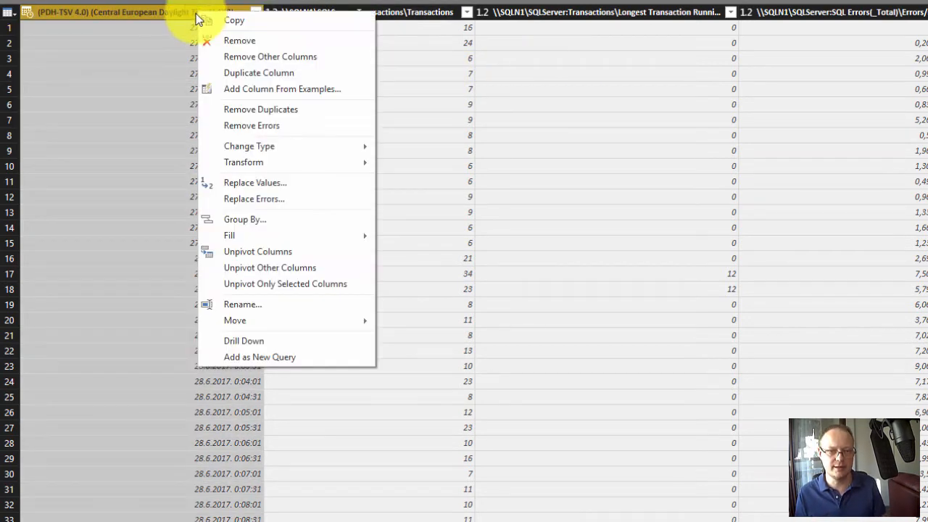
pyautogui.moveTo(256, 161)
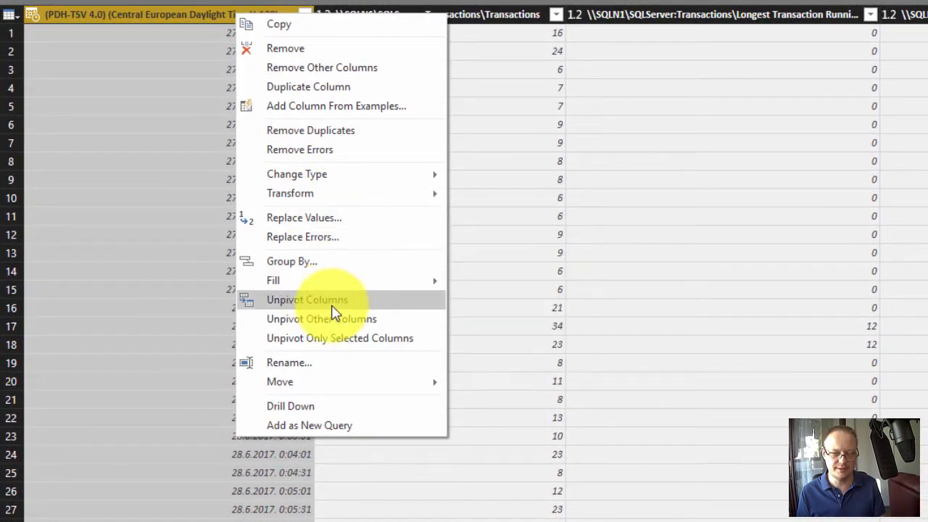
pyautogui.click(382, 326)
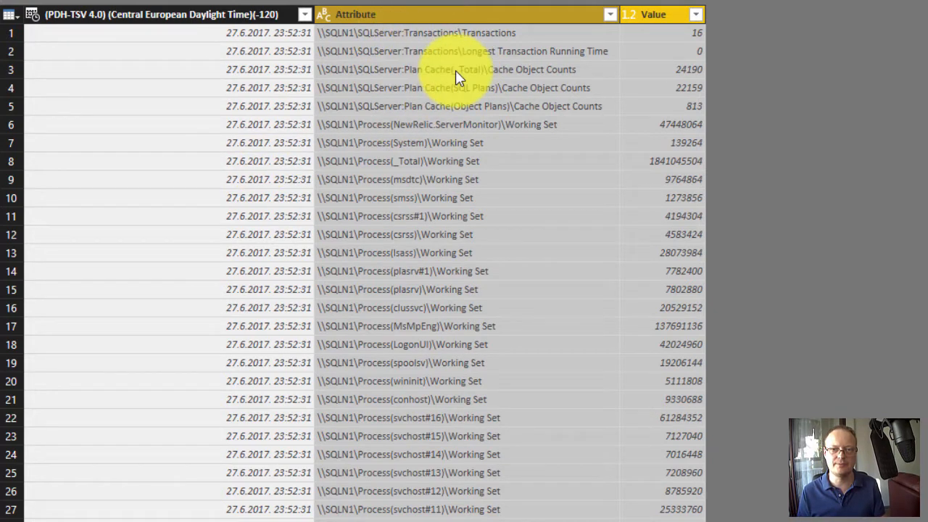
# - Examine the counter paths in the Attribute column and the readings in the Value column of the unpivoted table
pyautogui.click(389, 23)
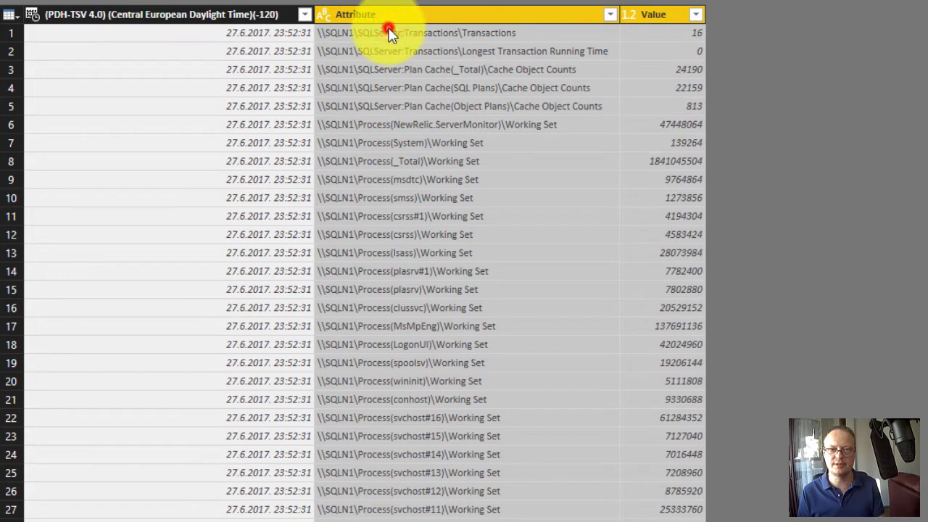
pyautogui.click(387, 32)
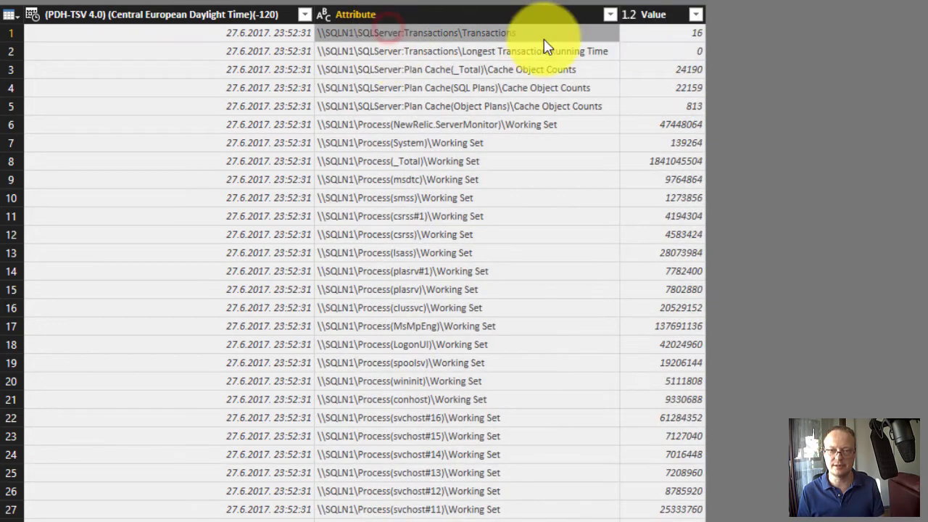
pyautogui.click(661, 36)
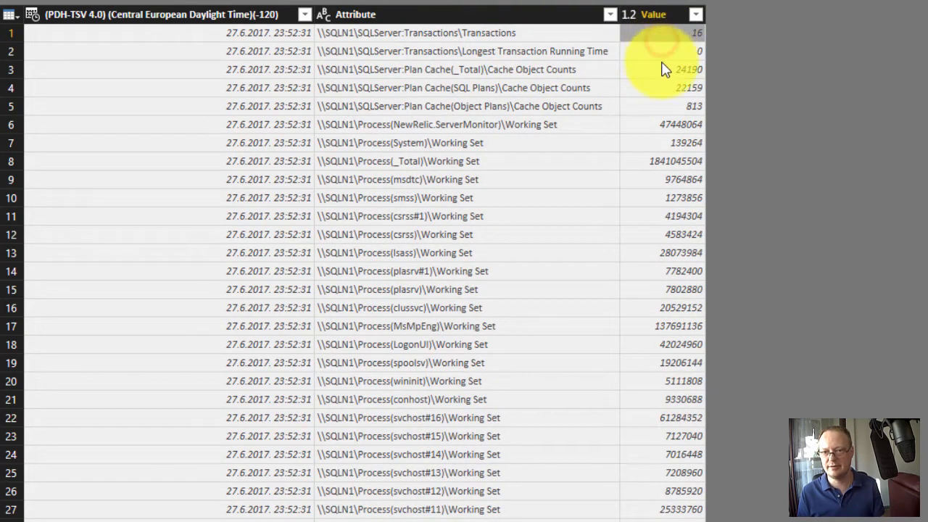
pyautogui.click(534, 181)
pyautogui.scroll(-20, 528, 199)
pyautogui.scroll(20, 528, 202)
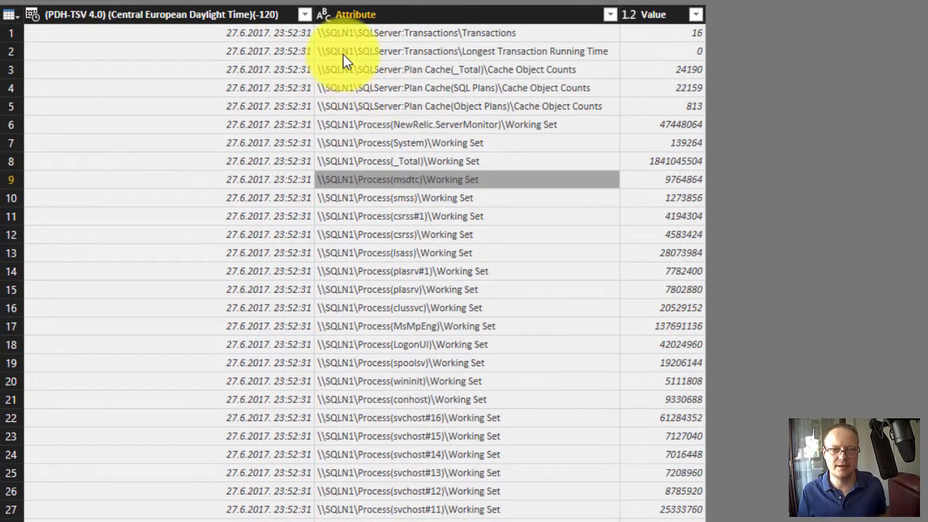
pyautogui.click(453, 52)
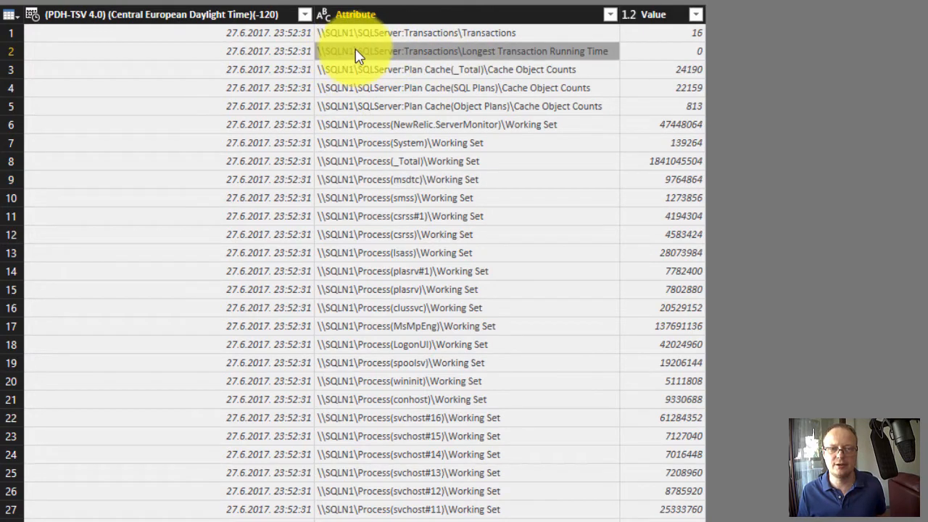
# - Split the Attribute column by the custom delimiter \ at each occurrence into 5 columns
pyautogui.rightClick(497, 20)
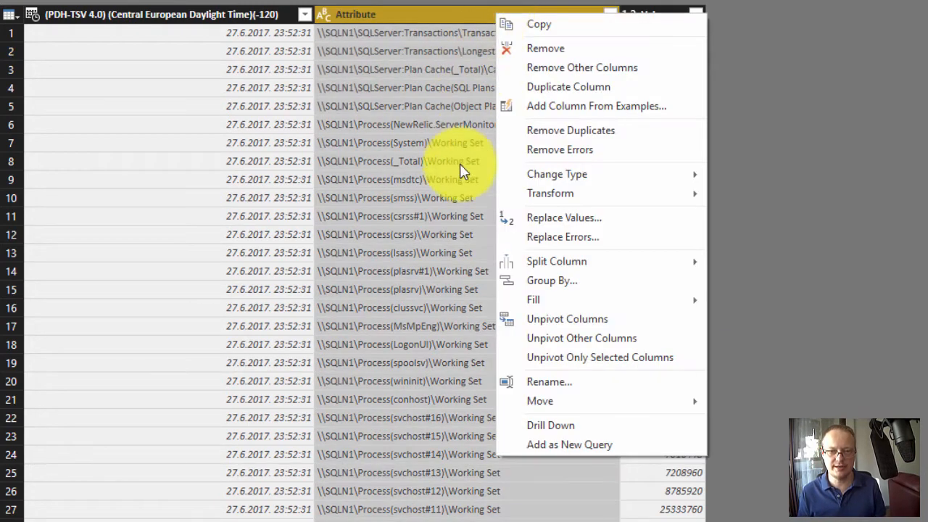
pyautogui.moveTo(534, 263)
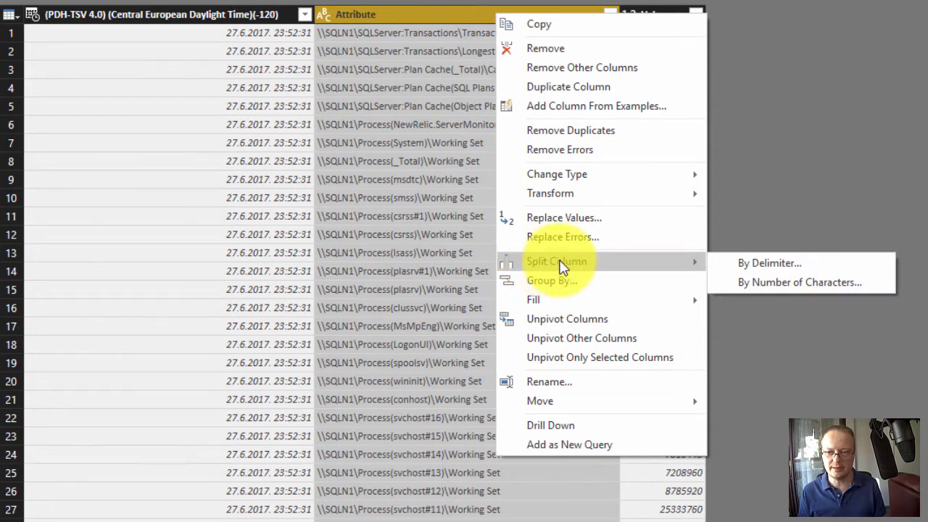
pyautogui.click(758, 265)
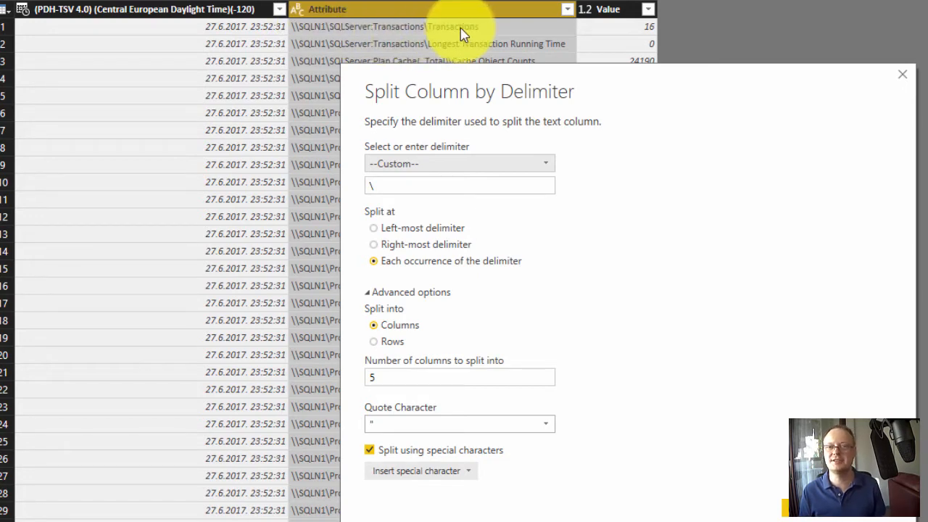
pyautogui.click(806, 508)
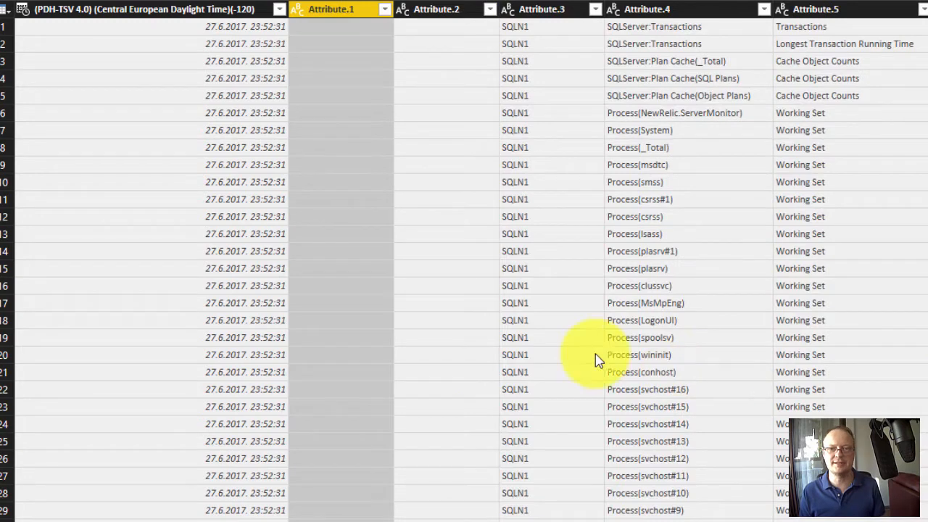
# - Remove the empty Attribute.1 and Attribute.2 columns and the server name column Attribute.3
pyautogui.rightClick(353, 11)
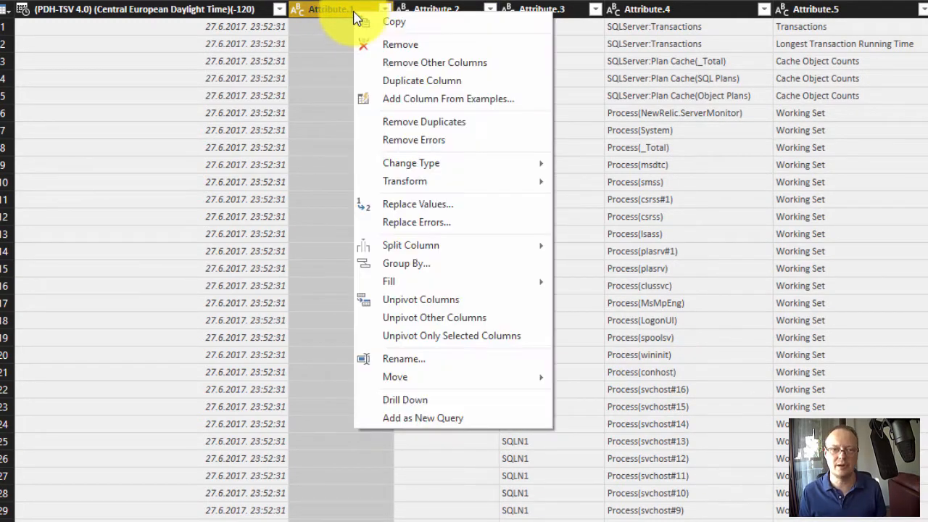
pyautogui.click(368, 50)
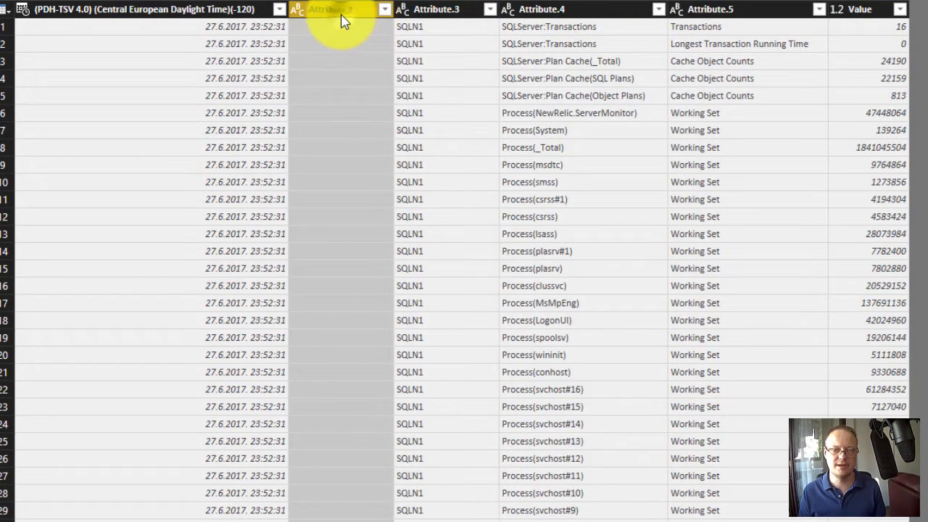
pyautogui.rightClick(341, 10)
pyautogui.click(358, 48)
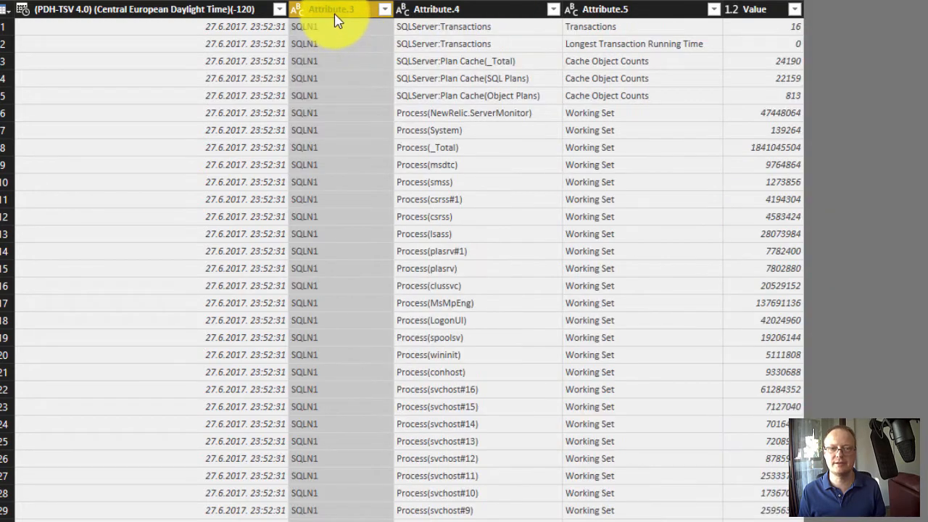
pyautogui.rightClick(336, 12)
pyautogui.click(346, 48)
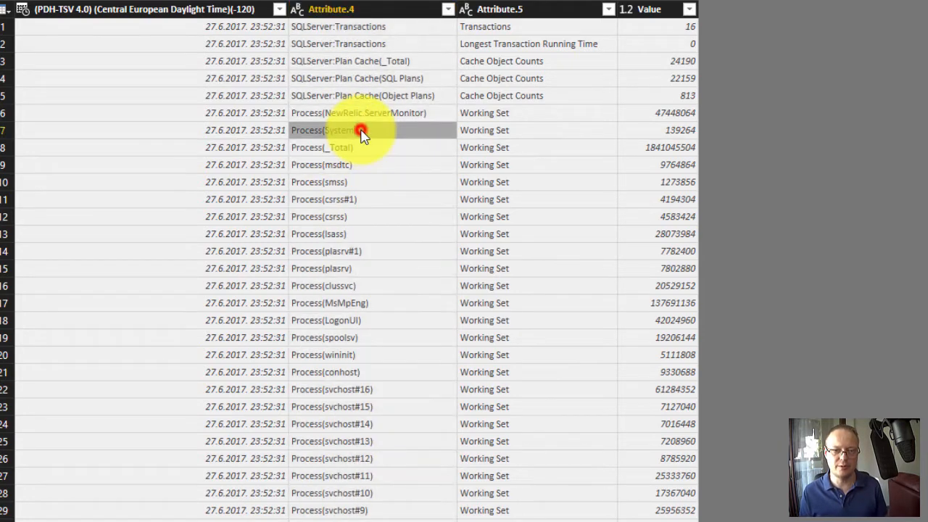
# - Split the Attribute.4 column by the custom delimiter ( at each occurrence
pyautogui.click(362, 131)
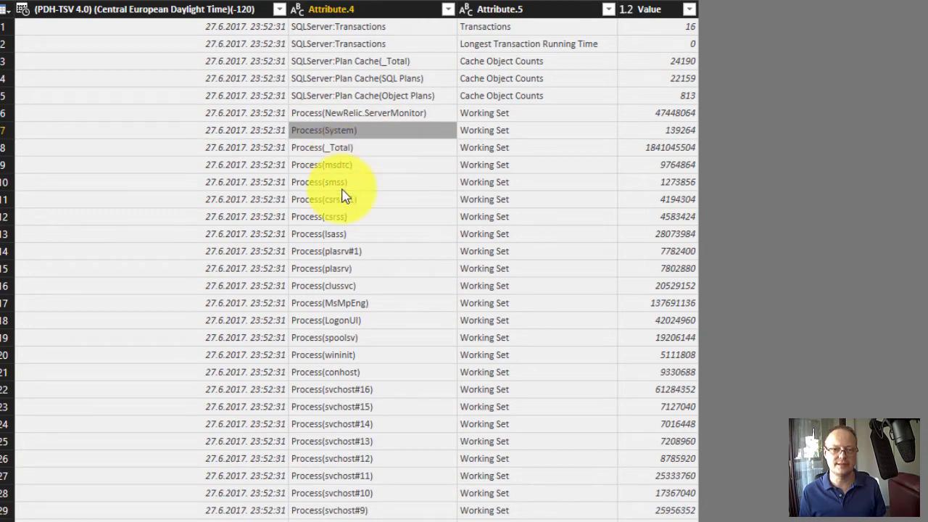
pyautogui.click(367, 422)
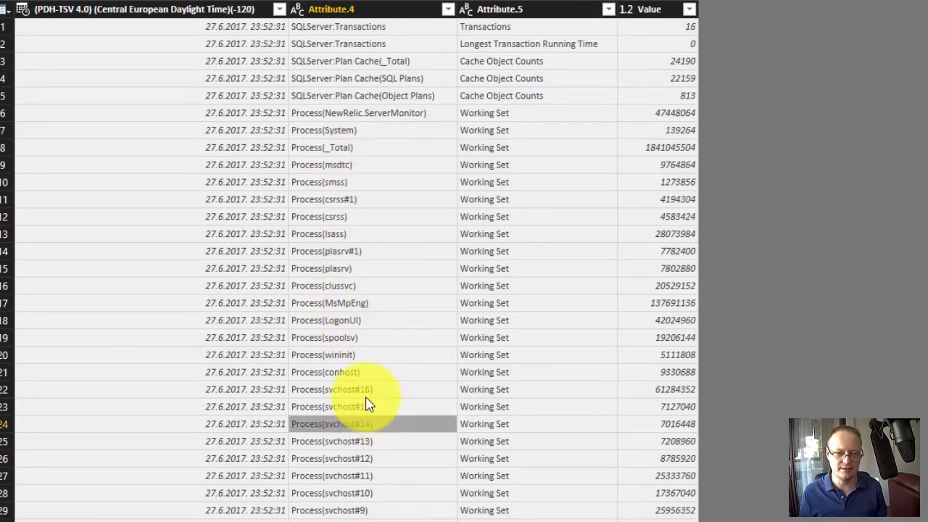
pyautogui.click(337, 265)
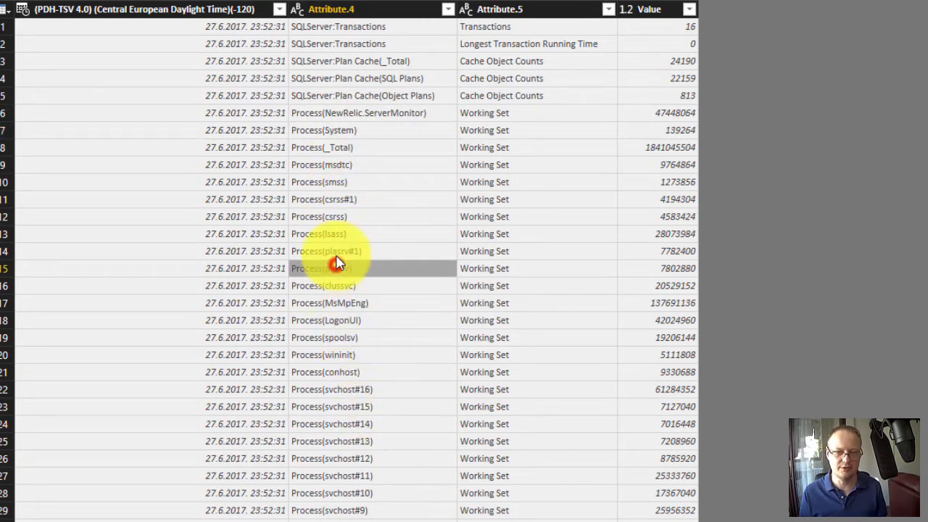
pyautogui.rightClick(350, 10)
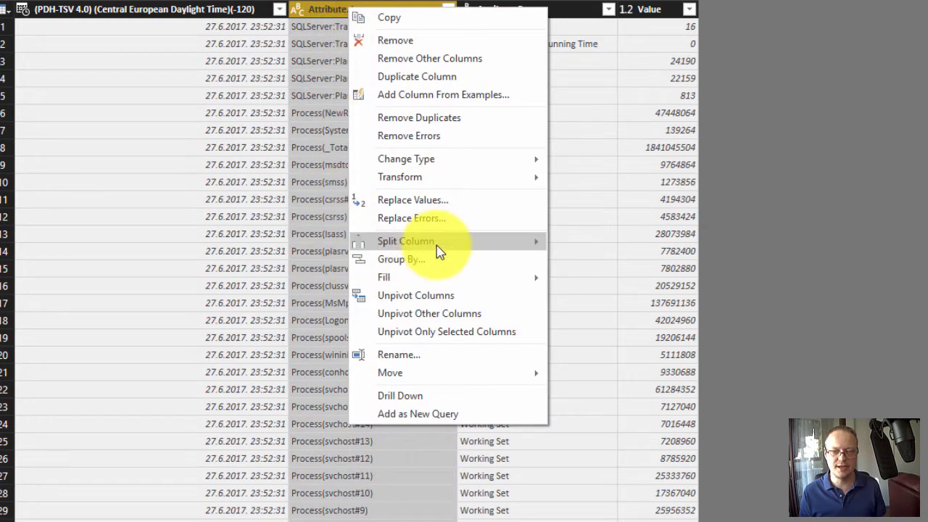
pyautogui.moveTo(542, 243)
pyautogui.click(587, 244)
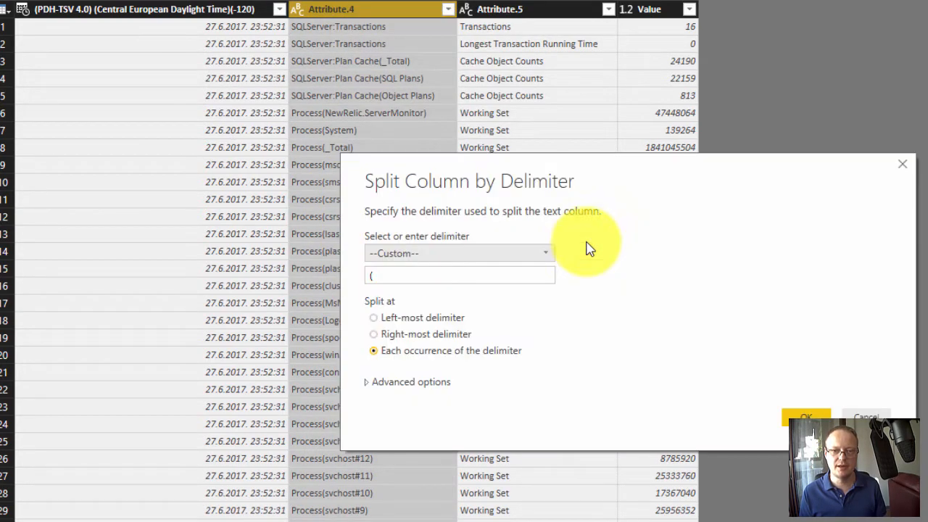
pyautogui.click(817, 417)
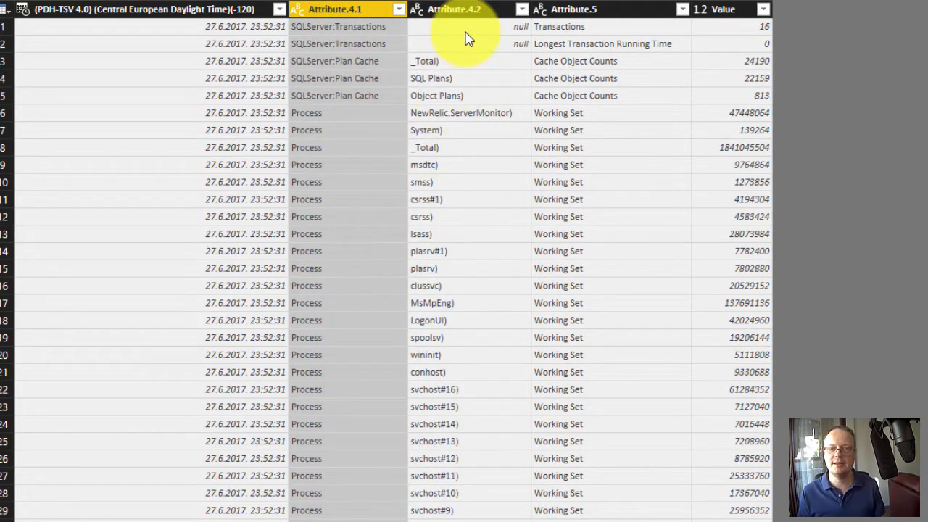
# - Replace the closing parenthesis ) with an empty value in the Attribute.4.2 column
pyautogui.click(457, 148)
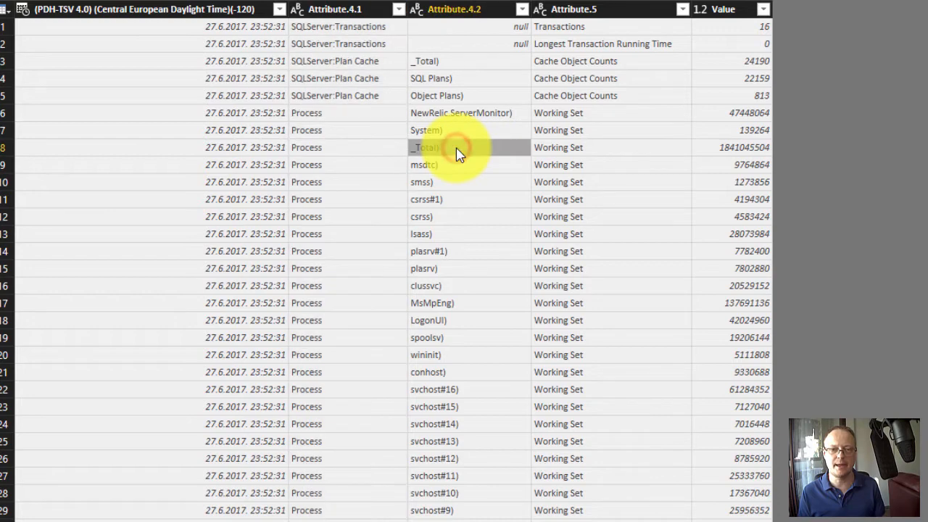
pyautogui.click(462, 132)
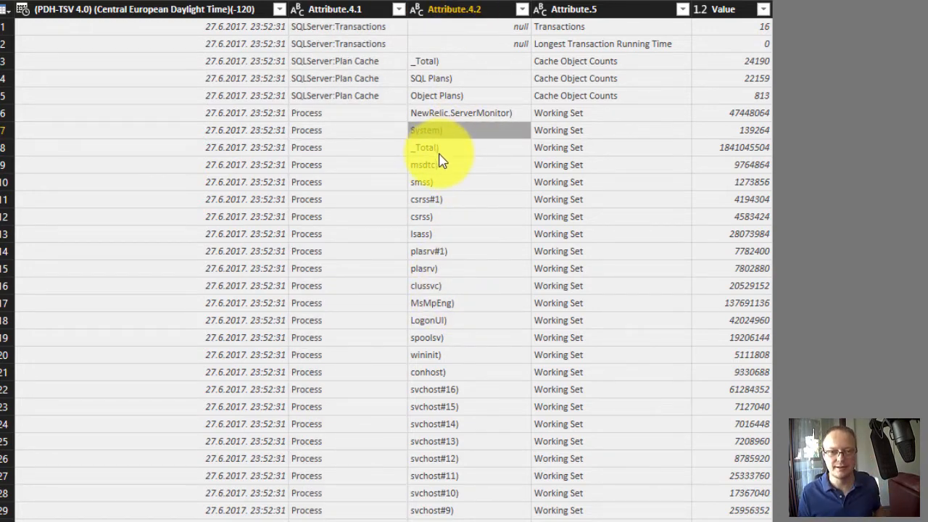
pyautogui.rightClick(463, 11)
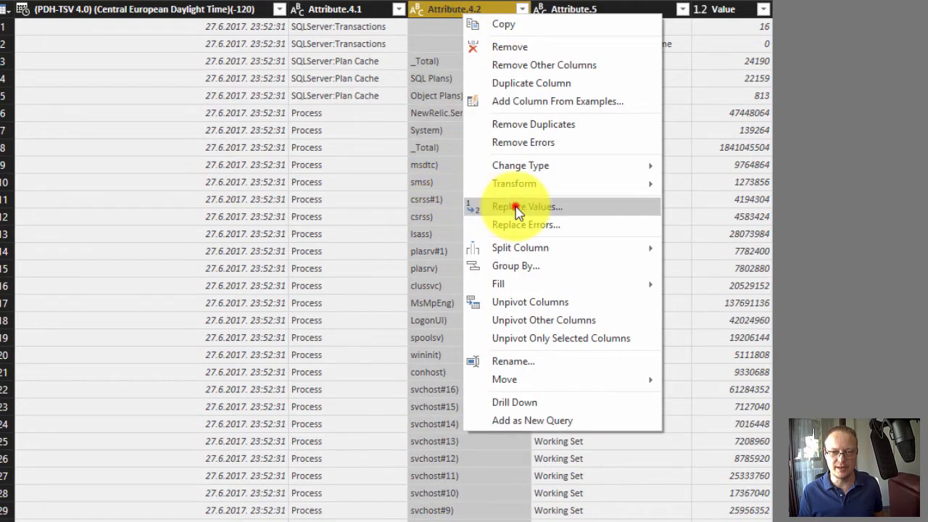
pyautogui.click(514, 206)
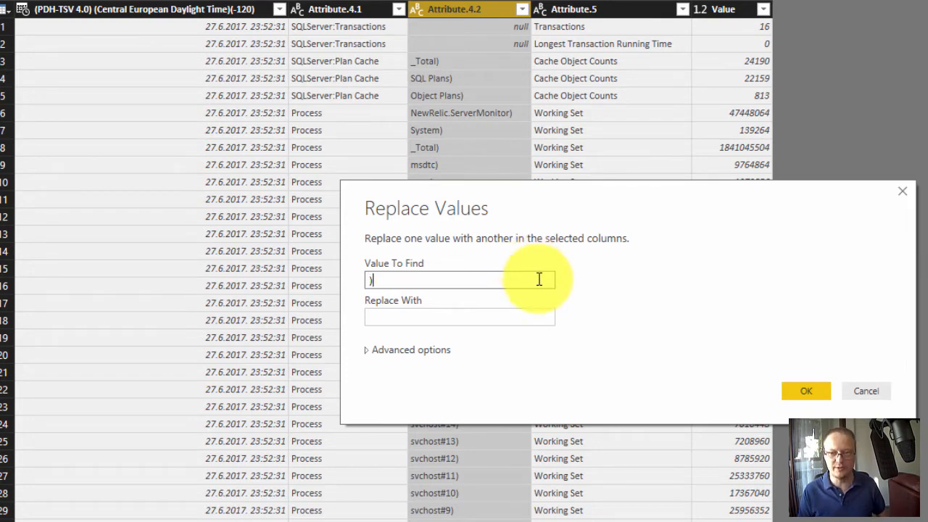
pyautogui.click(795, 388)
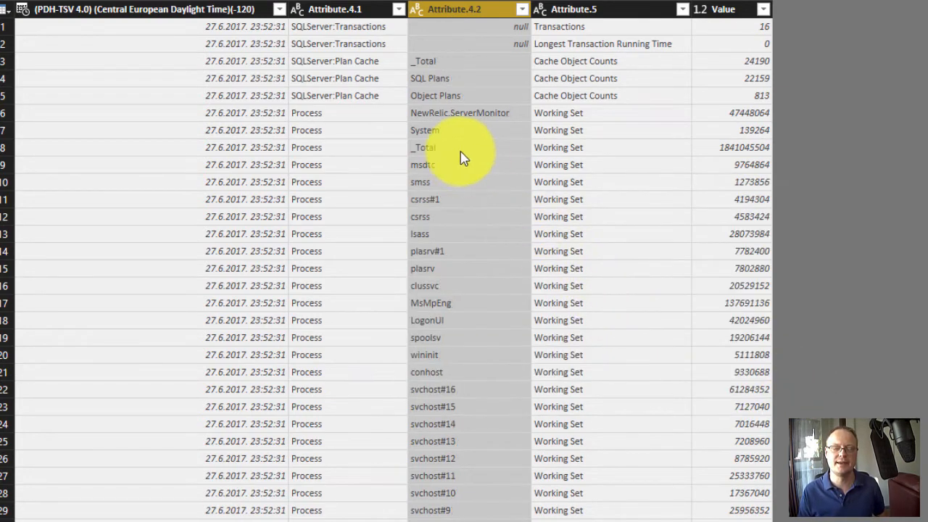
# - Split the Attribute.4.2 column by the custom delimiter # at each occurrence
pyautogui.click(464, 442)
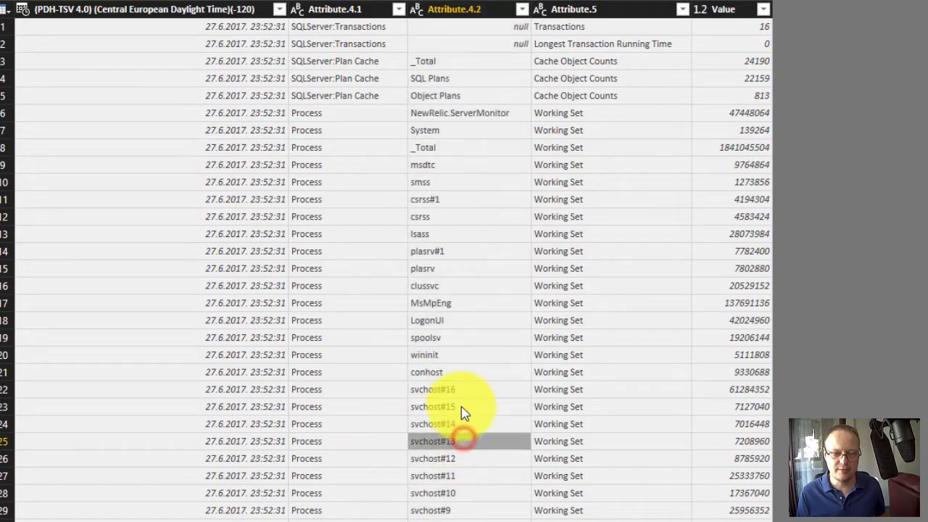
pyautogui.click(462, 391)
pyautogui.click(457, 498)
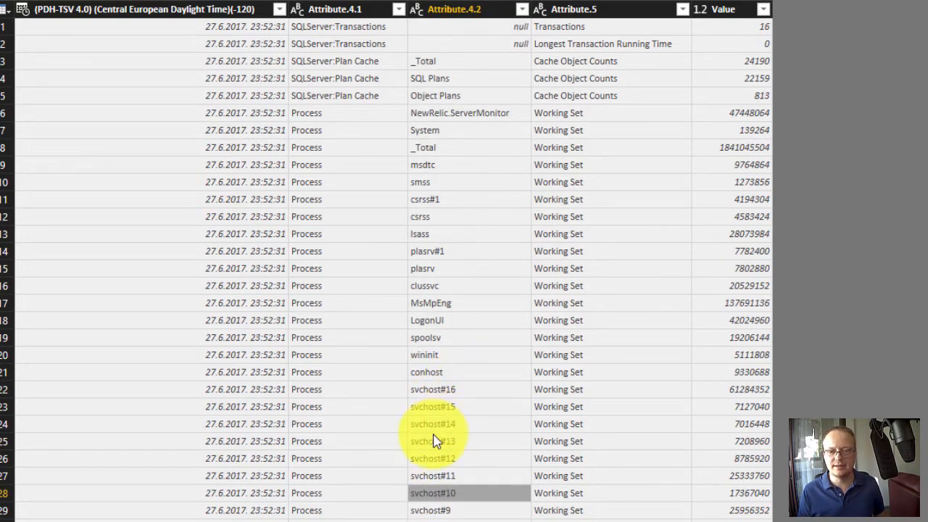
pyautogui.click(445, 391)
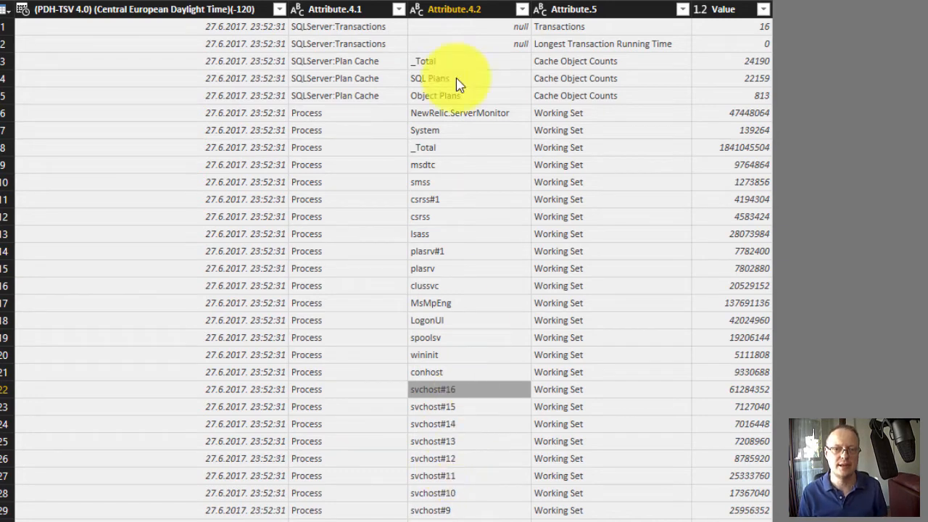
pyautogui.rightClick(459, 11)
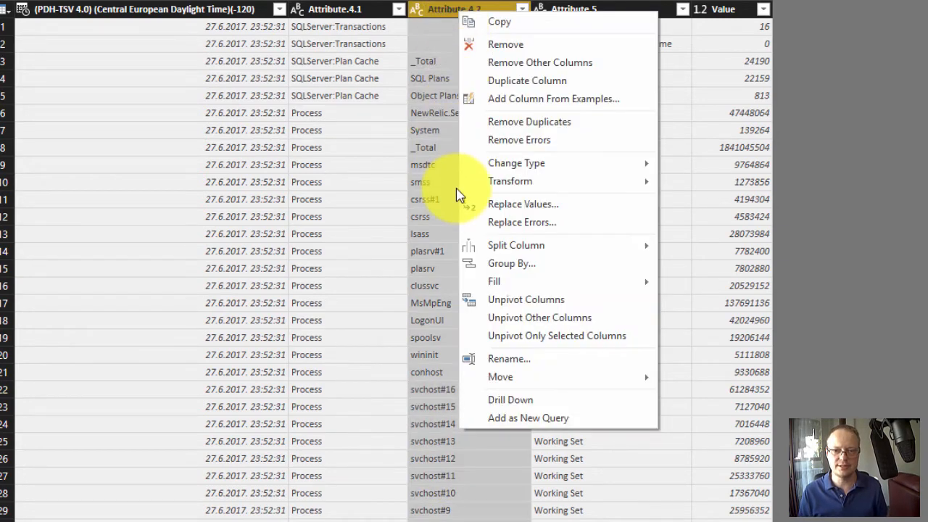
pyautogui.moveTo(556, 251)
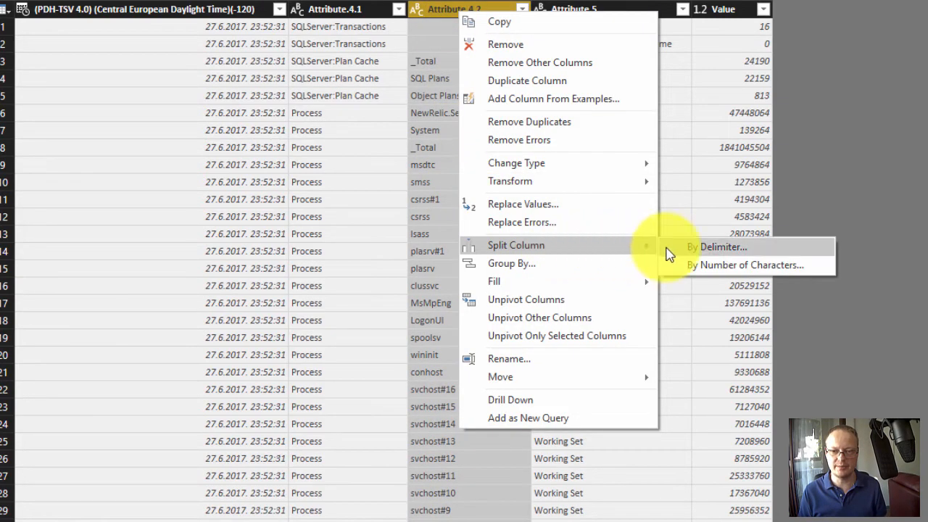
pyautogui.click(674, 250)
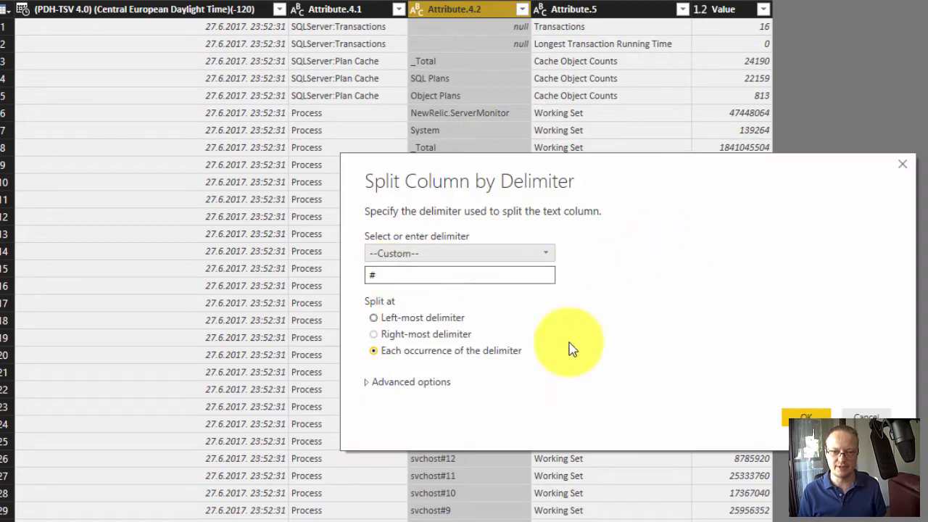
pyautogui.click(806, 418)
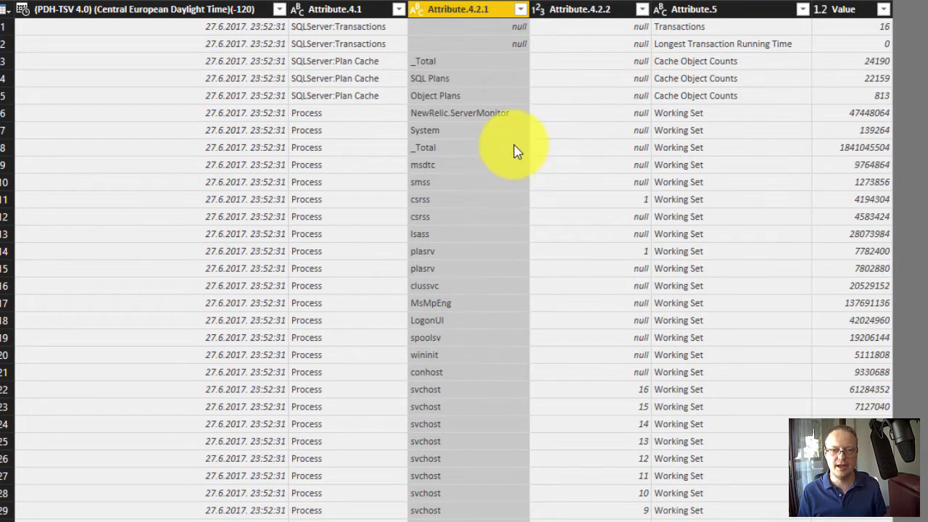
# - Remove the Attribute.4.2.2 column that holds the instance index numbers
pyautogui.click(583, 404)
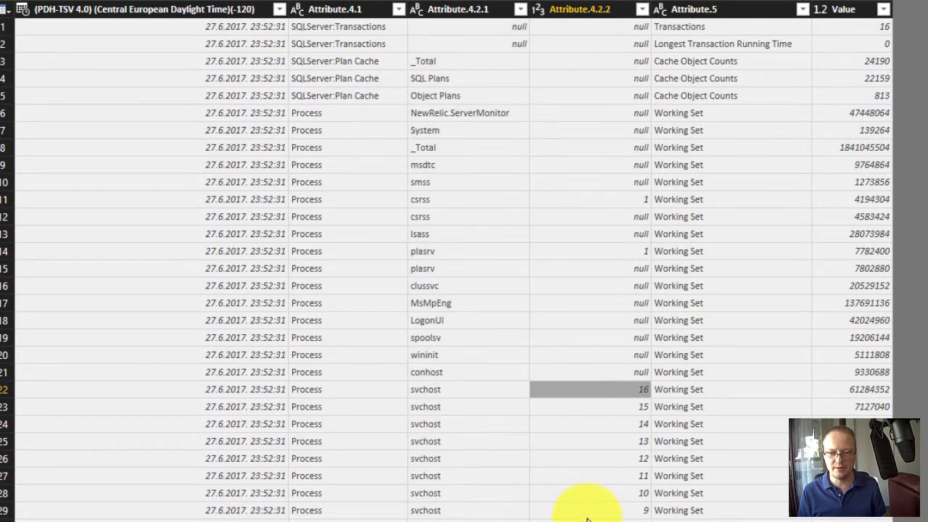
pyautogui.scroll(-5, 588, 513)
pyautogui.scroll(2, 589, 504)
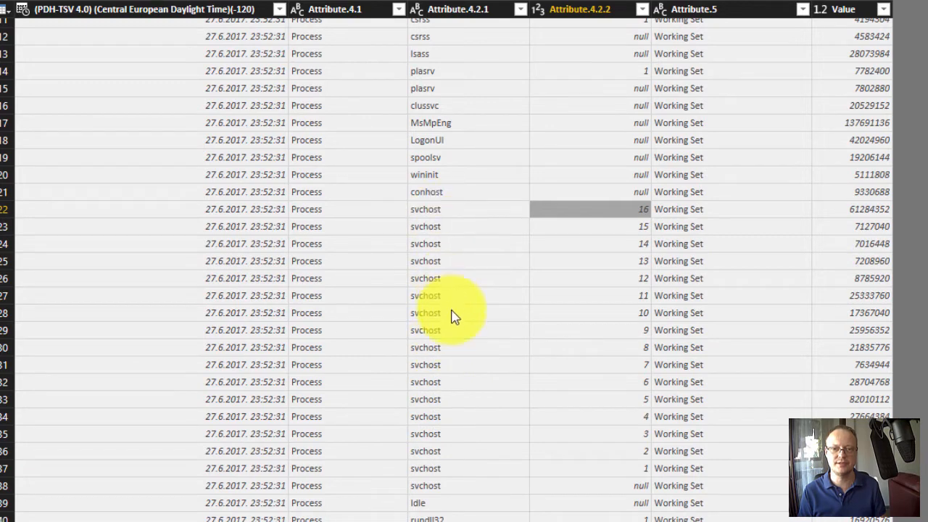
pyautogui.rightClick(583, 10)
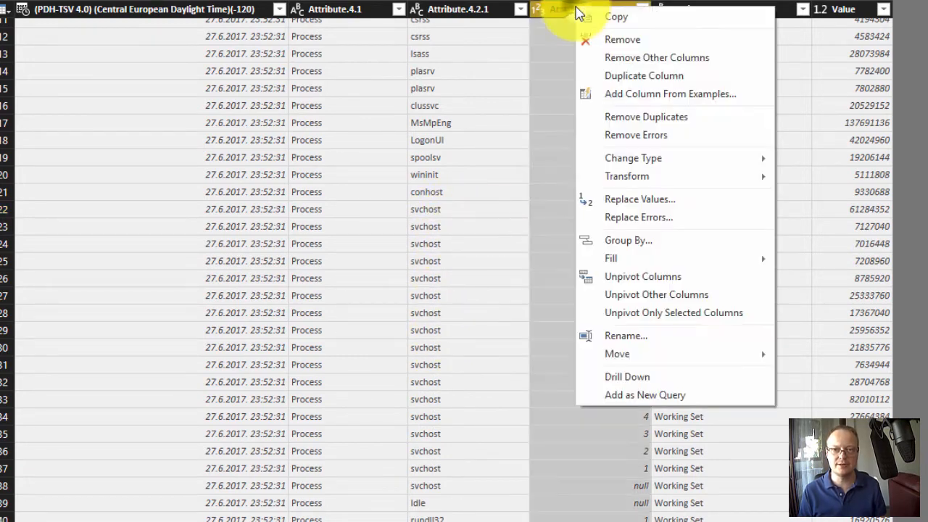
pyautogui.click(602, 43)
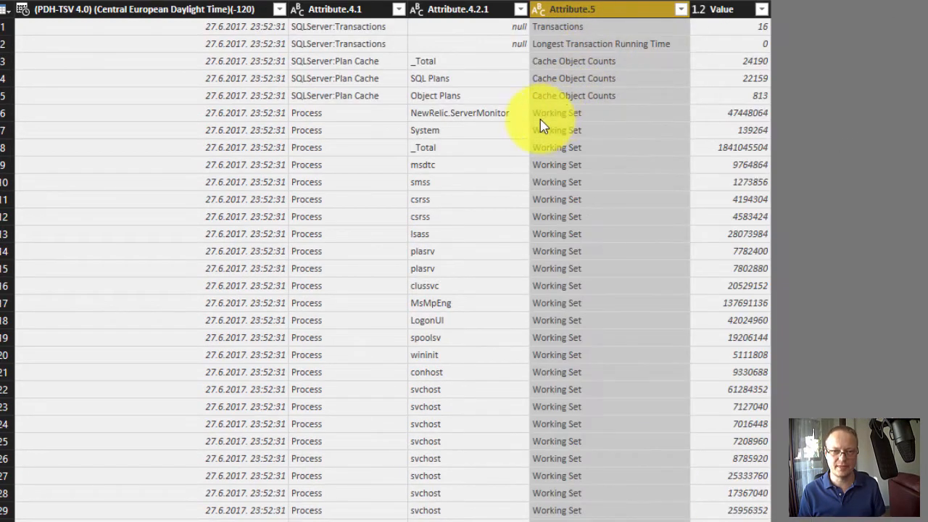
# - Rename the (PDH-TSV 4.0) timestamp column as TimePoint
pyautogui.rightClick(196, 10)
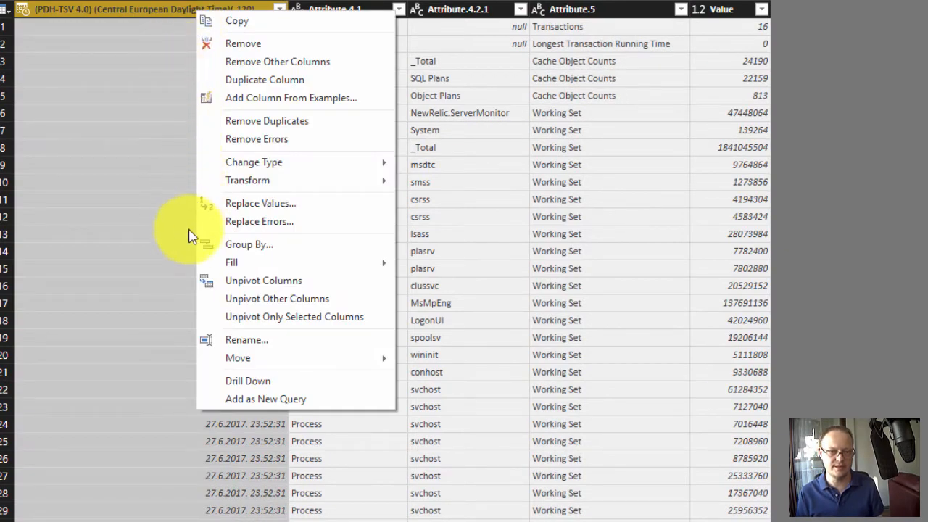
pyautogui.click(247, 341)
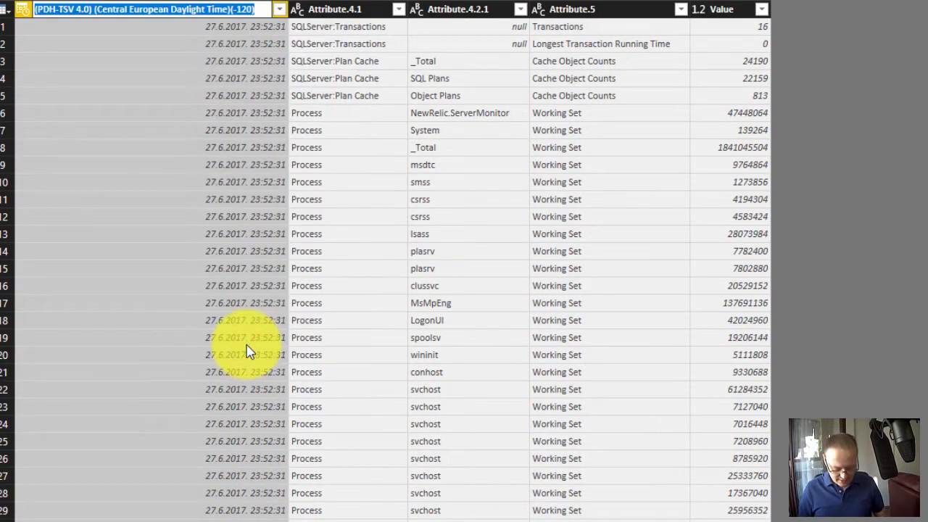
pyautogui.write('Tio')
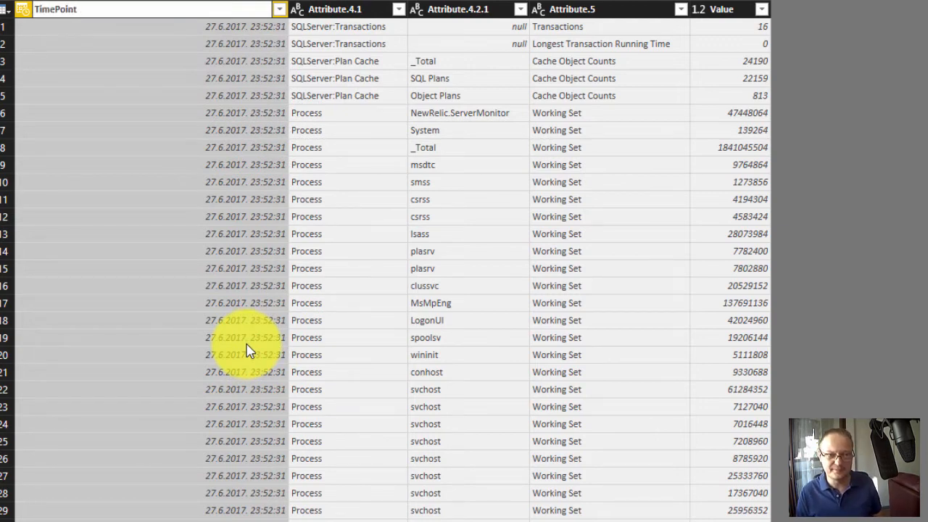
pyautogui.click(361, 13)
# - Rename the Attribute.4.1 column as Object
pyautogui.rightClick(180, 9)
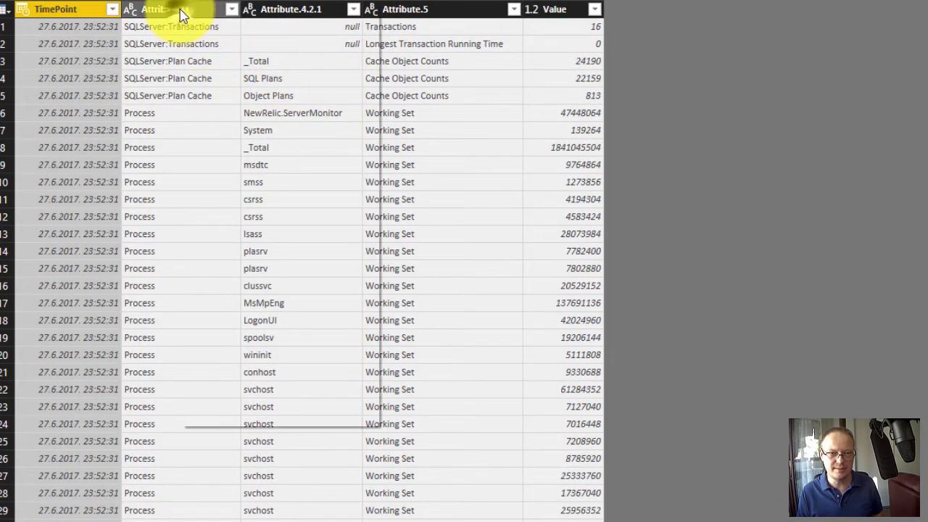
pyautogui.click(207, 355)
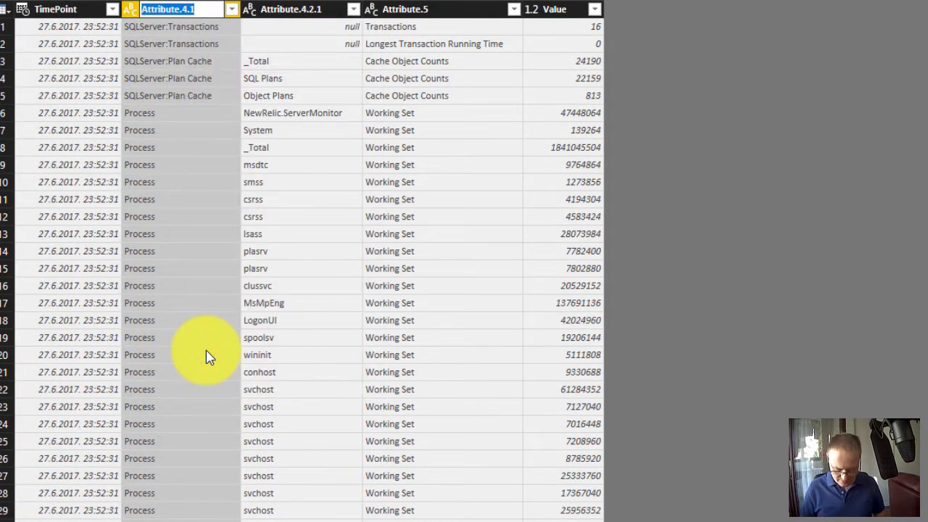
pyautogui.write('Object')
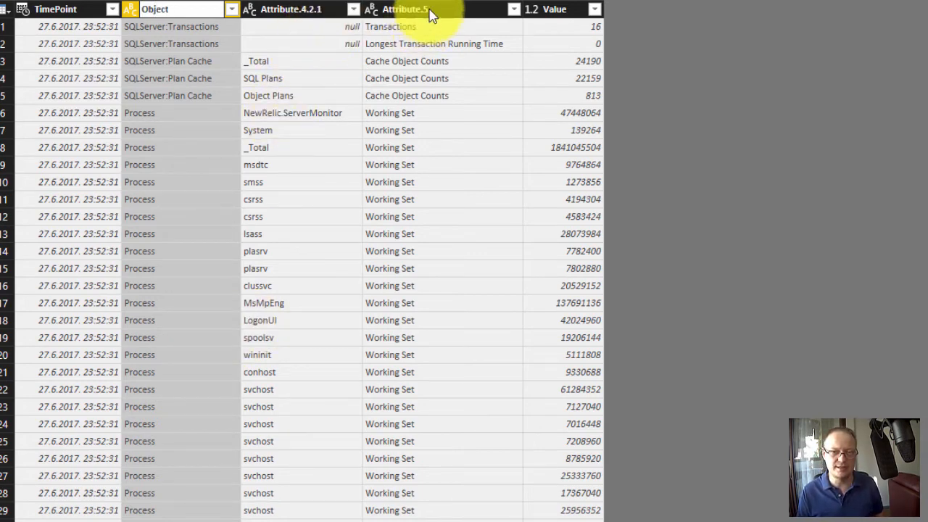
pyautogui.press('Return')
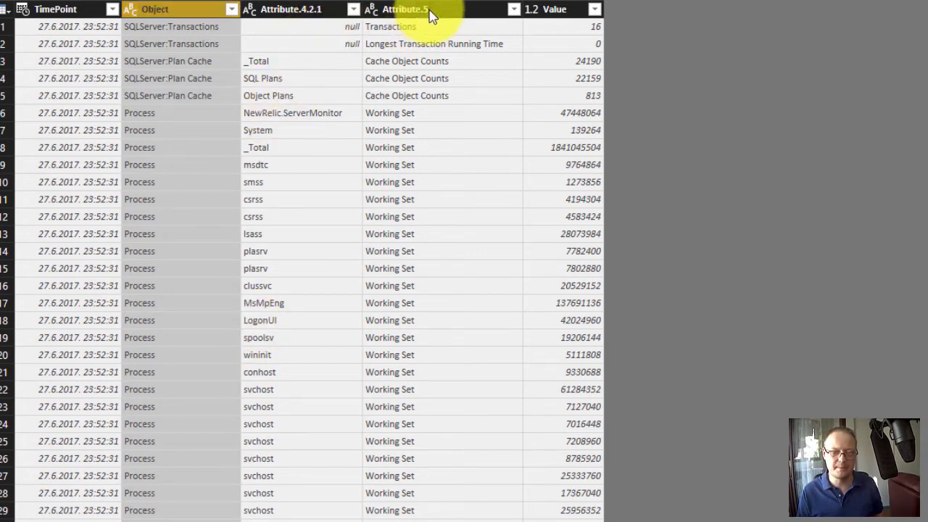
# - Rename the Attribute.5 column as Counter and move it directly after the Object column
pyautogui.rightClick(426, 11)
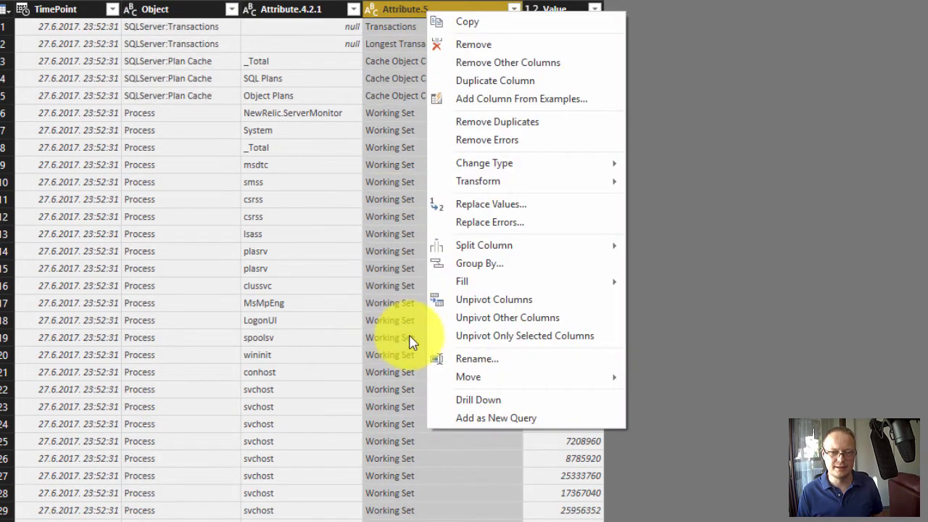
pyautogui.click(443, 358)
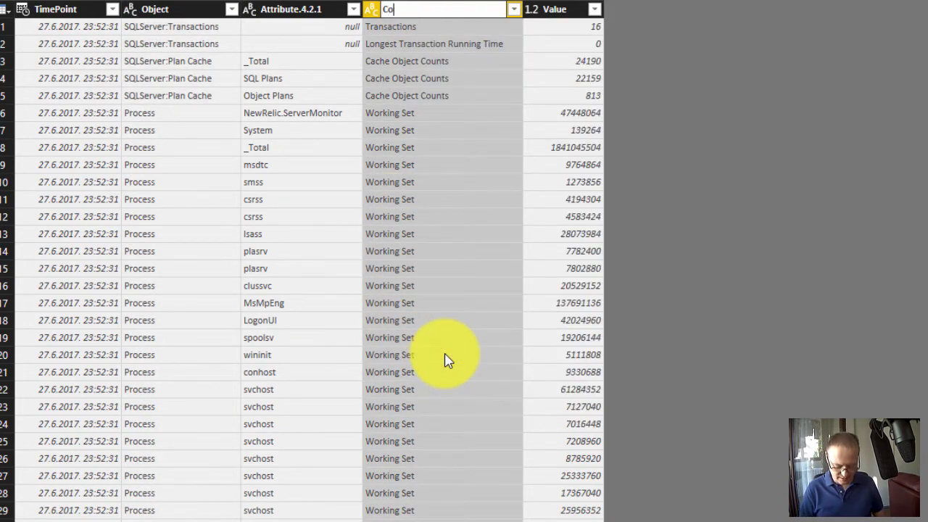
pyautogui.write('Counter')
pyautogui.press('Return')
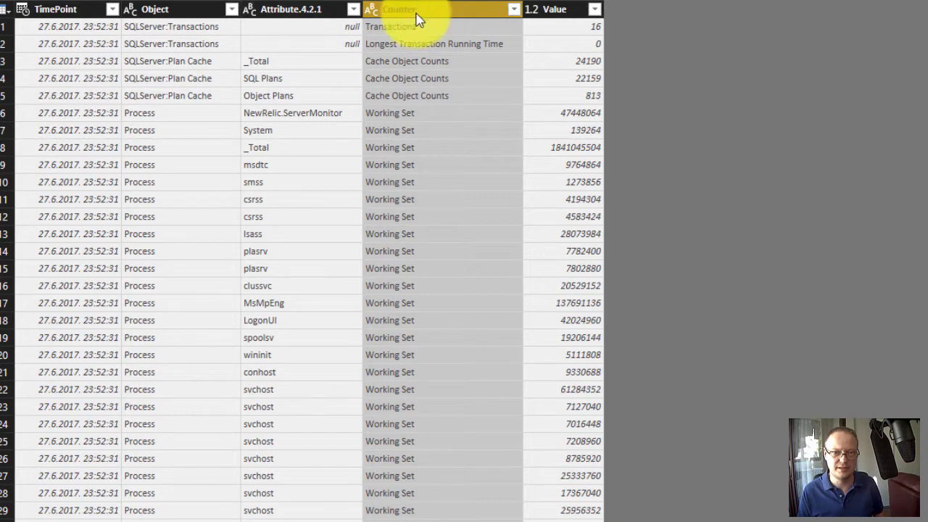
pyautogui.moveTo(414, 16); pyautogui.dragTo(259, 16)
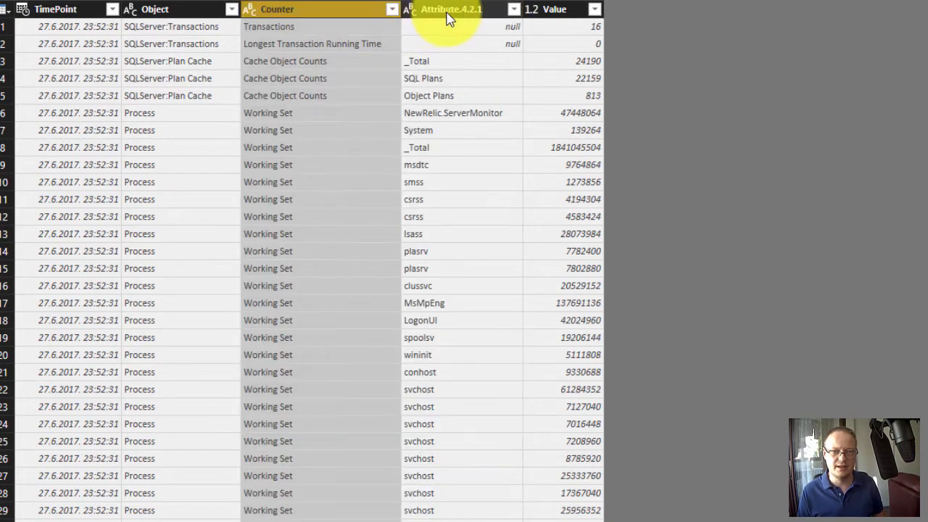
# - Rename the Attribute.4.2.1 column as Instance
pyautogui.rightClick(447, 16)
pyautogui.click(478, 358)
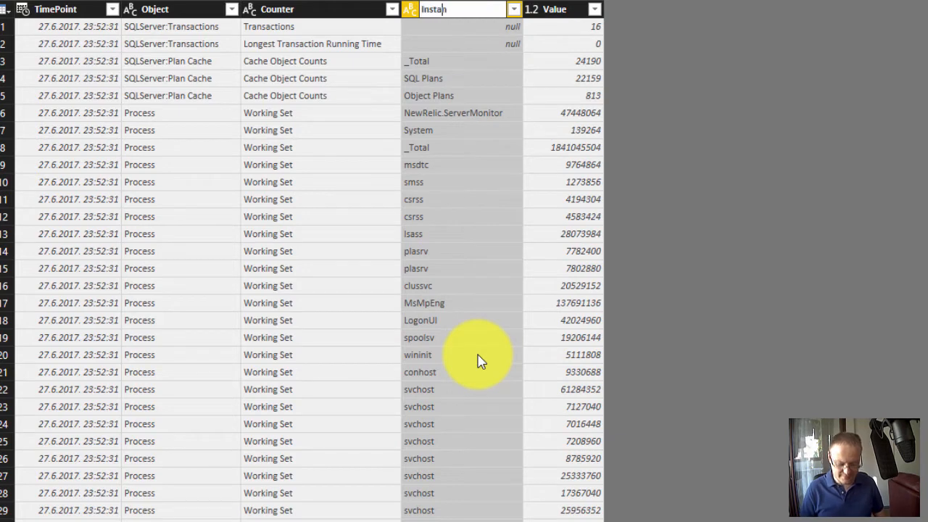
pyautogui.press('Escape')
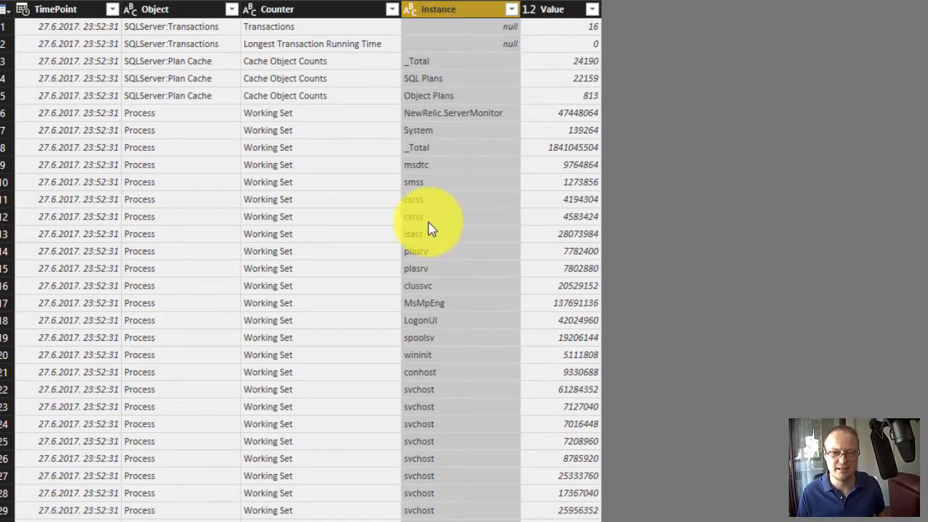
pyautogui.click(372, 147)
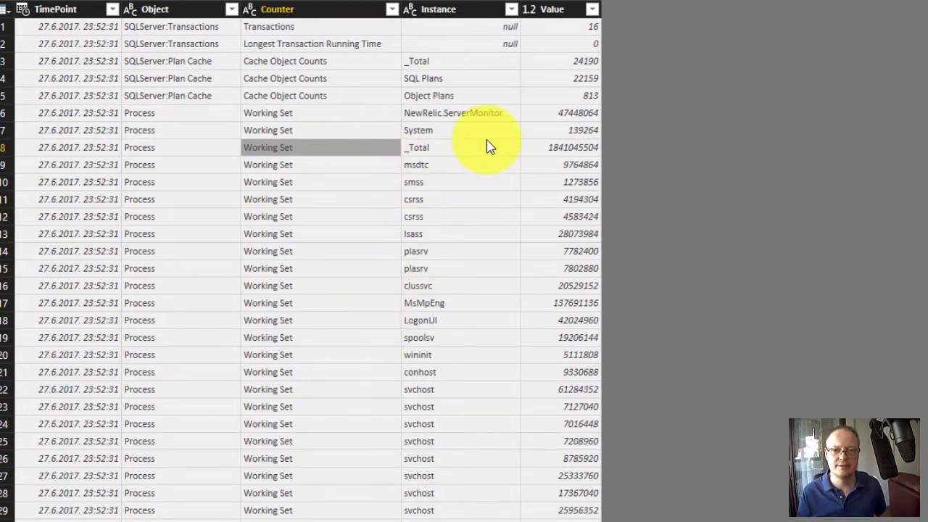
pyautogui.scroll(-4, 536, 383)
pyautogui.scroll(4, 536, 383)
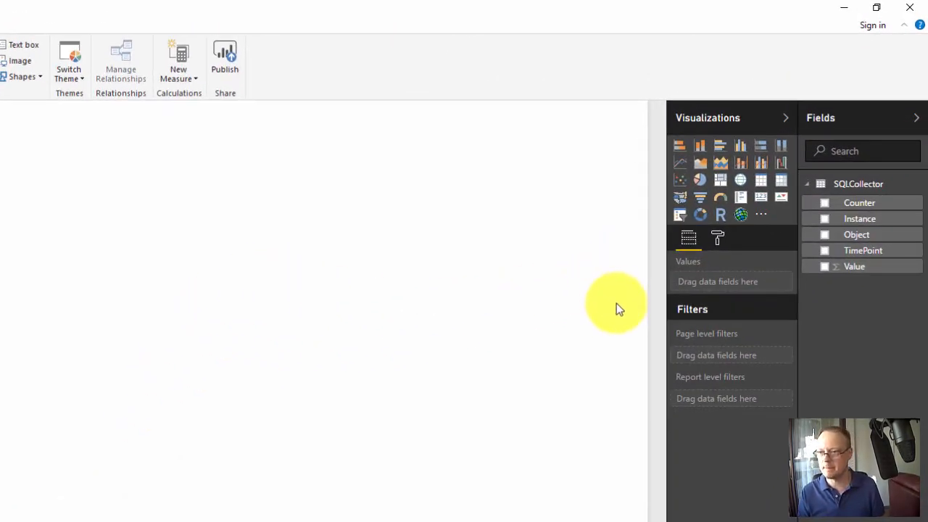
# - Add a line chart to the report page, stretch it across the page width and reduce its height
pyautogui.click(681, 164)
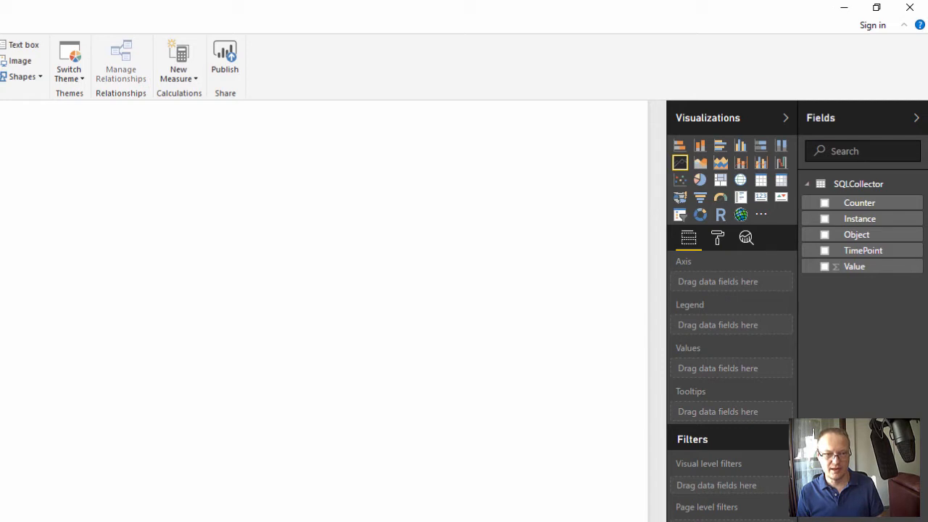
pyautogui.moveTo(0, 389); pyautogui.dragTo(715, 397)
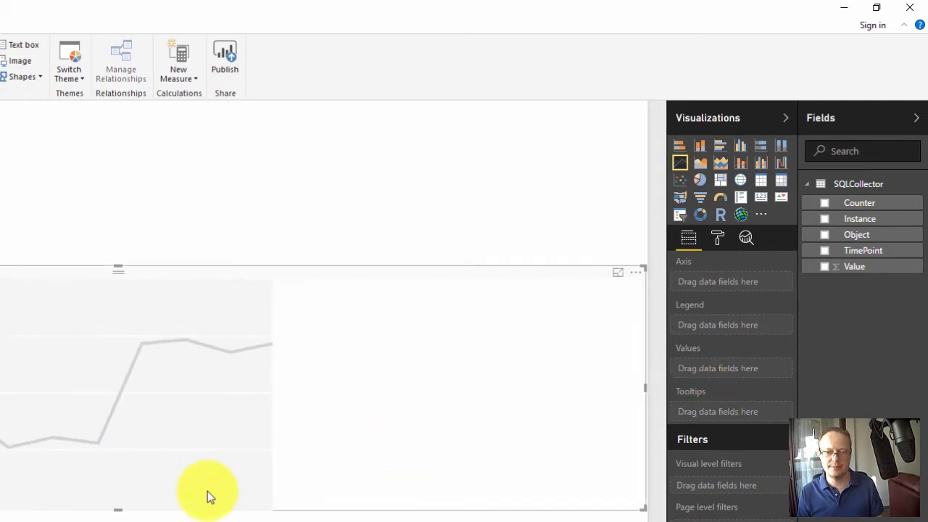
pyautogui.moveTo(116, 510); pyautogui.dragTo(124, 458)
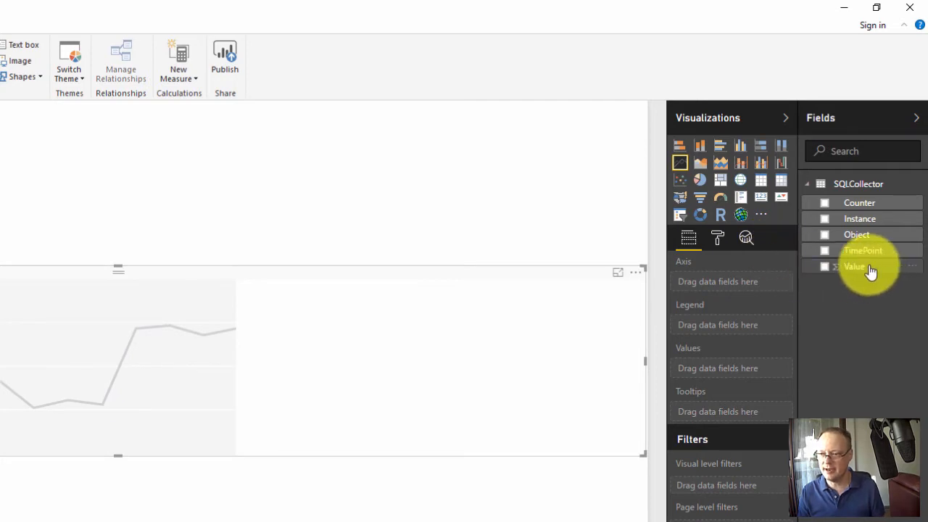
# - Assign the Value field to the line chart's values and the TimePoint field to its axis
pyautogui.moveTo(868, 266)
pyautogui.mouseDown()
pyautogui.moveTo(754, 342)
pyautogui.moveTo(742, 370)
pyautogui.mouseUp()
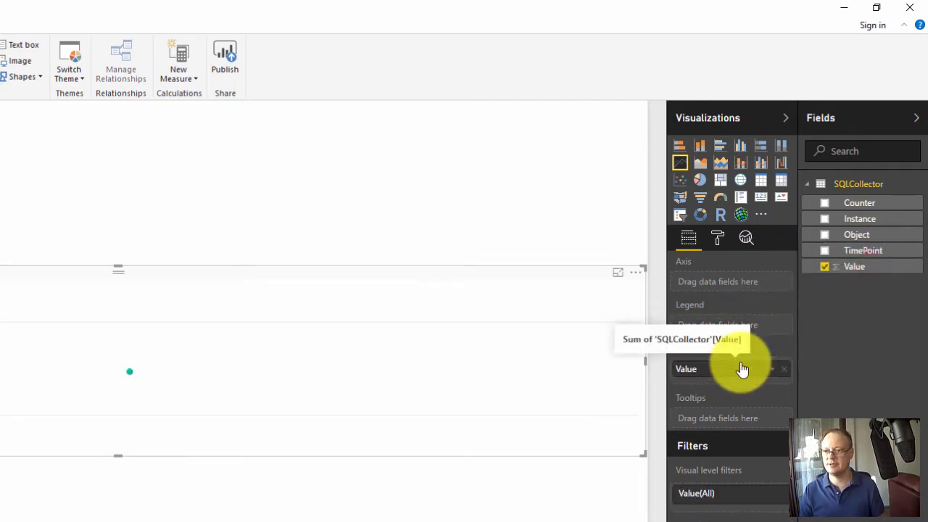
pyautogui.moveTo(196, 401)
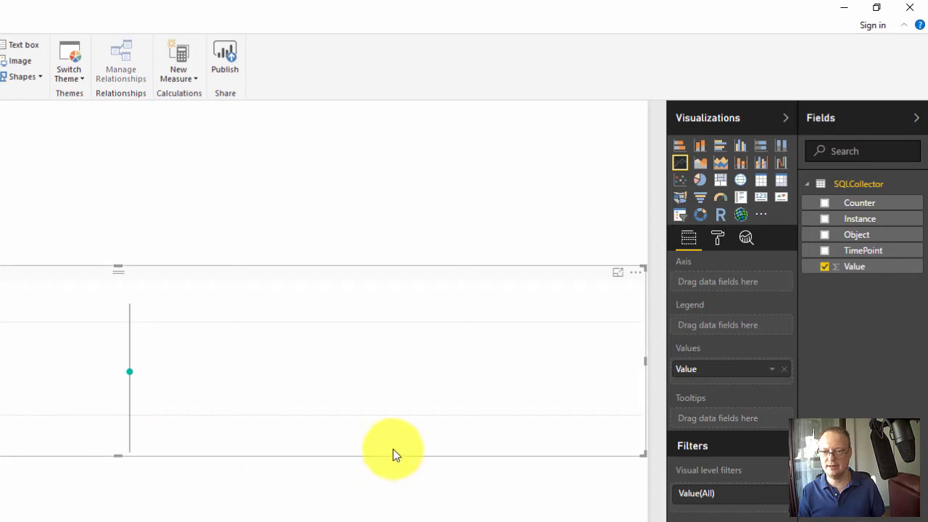
pyautogui.moveTo(539, 440)
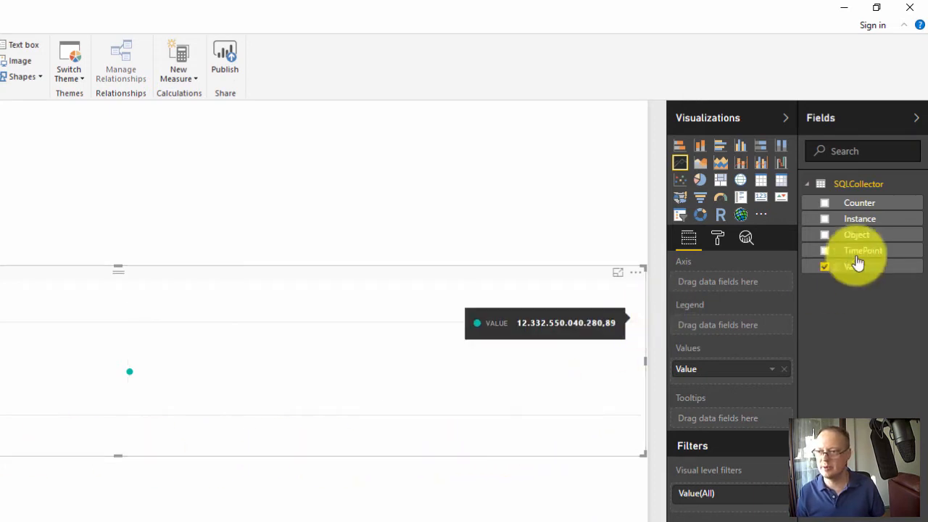
pyautogui.moveTo(872, 248); pyautogui.dragTo(736, 286)
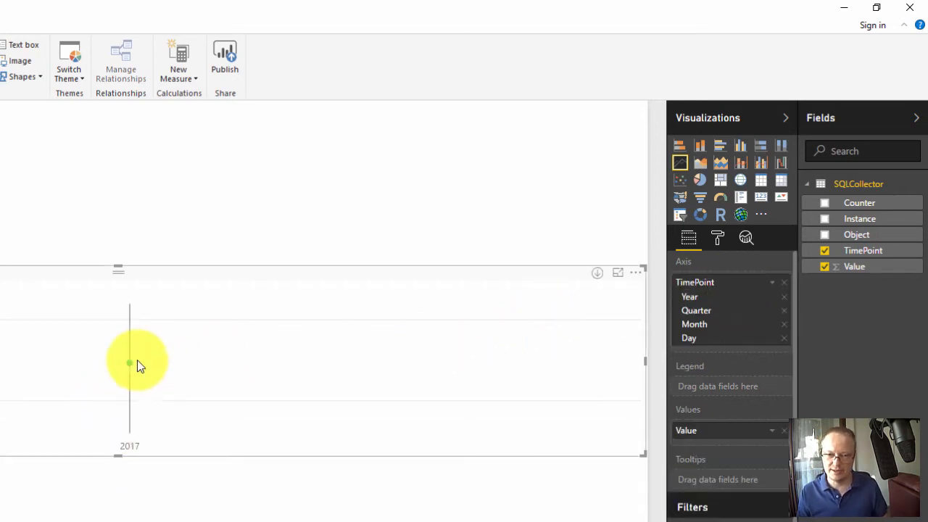
# - Drill the line chart down through the levels of its TimePoint date hierarchy and back up to Year
pyautogui.moveTo(129, 378)
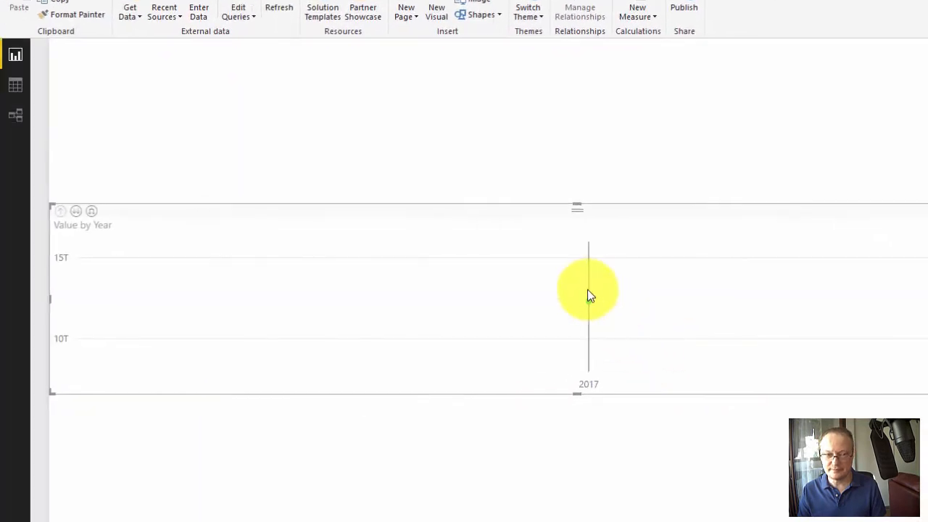
pyautogui.click(76, 213)
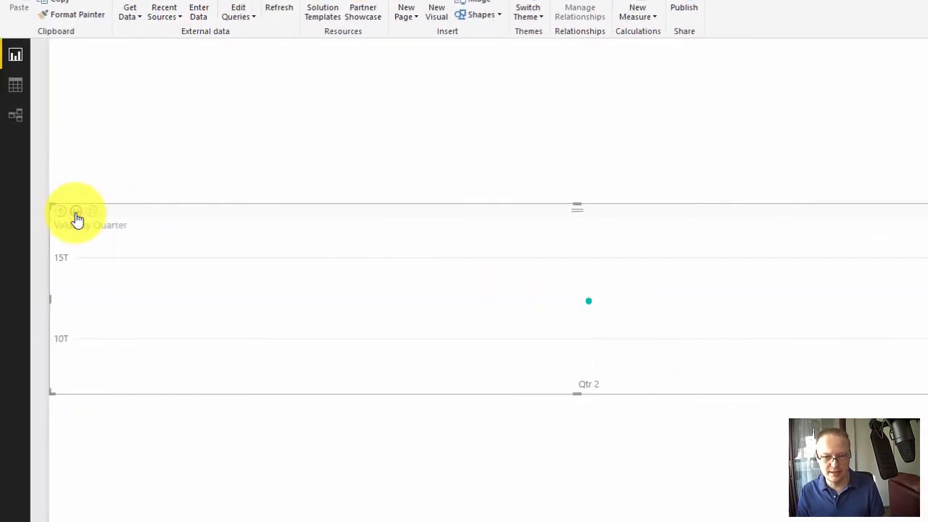
pyautogui.click(77, 213)
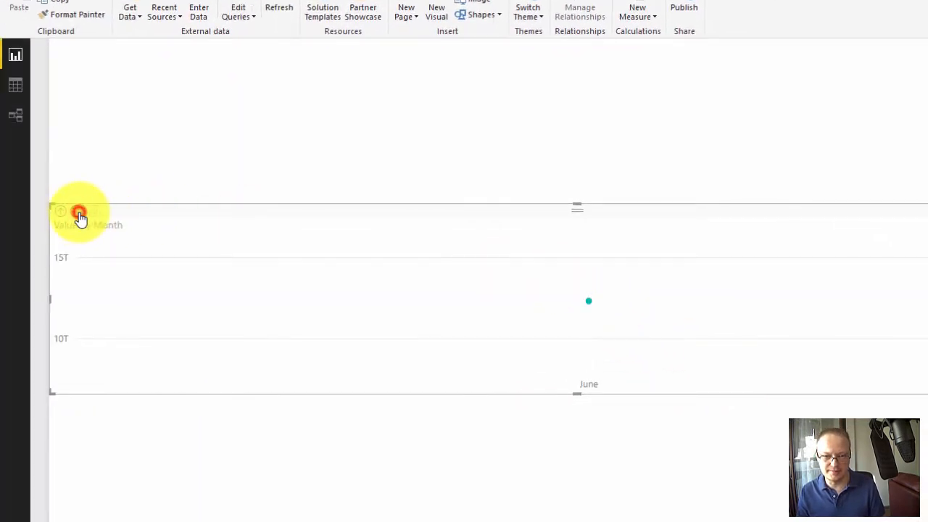
pyautogui.click(79, 213)
pyautogui.click(63, 212)
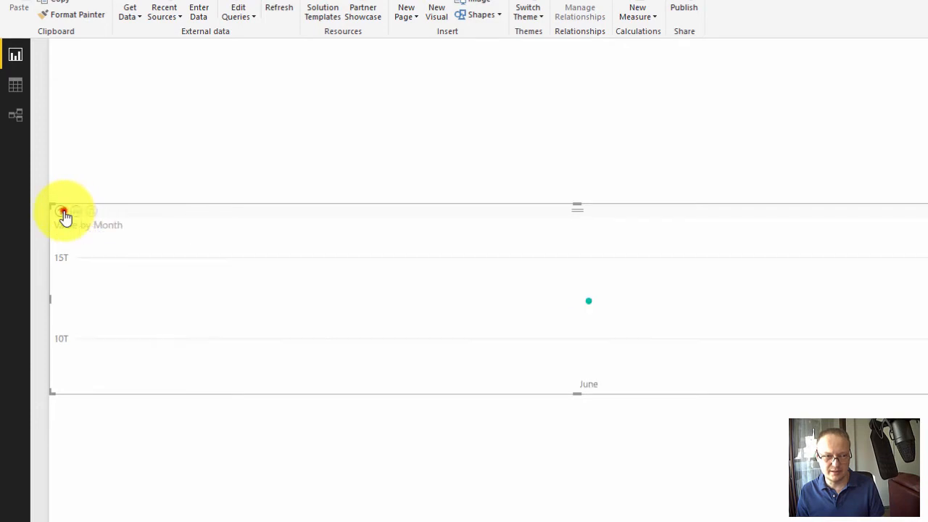
pyautogui.click(64, 212)
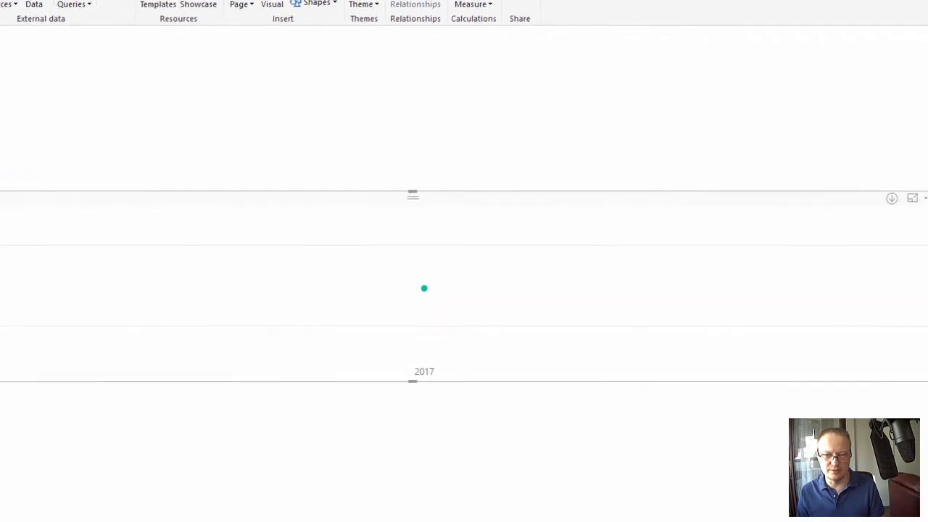
# - Switch the line chart's axis from the date hierarchy to the plain TimePoint values
pyautogui.moveTo(99, 269)
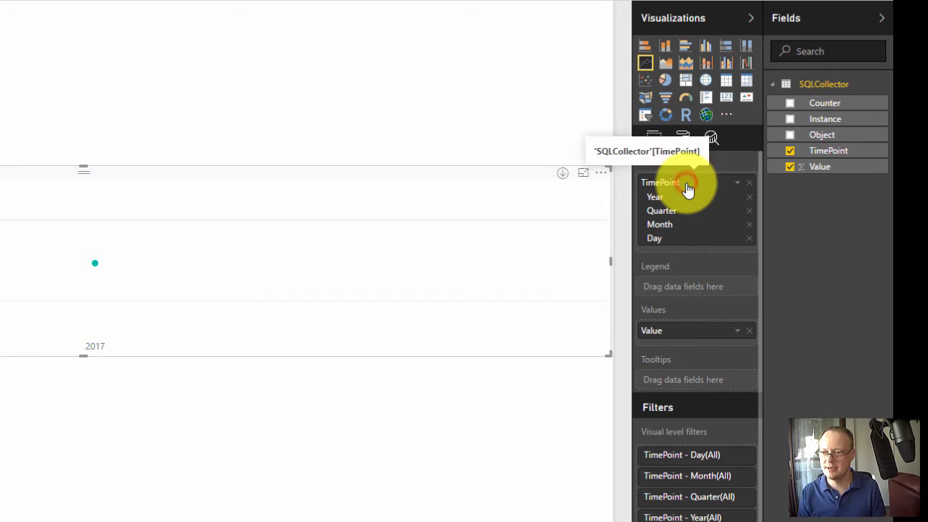
pyautogui.click(737, 183)
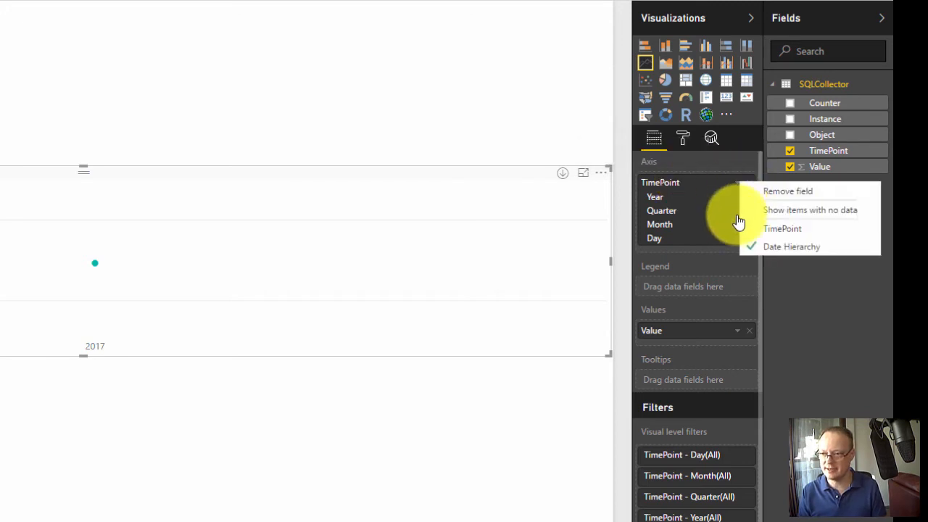
pyautogui.click(761, 230)
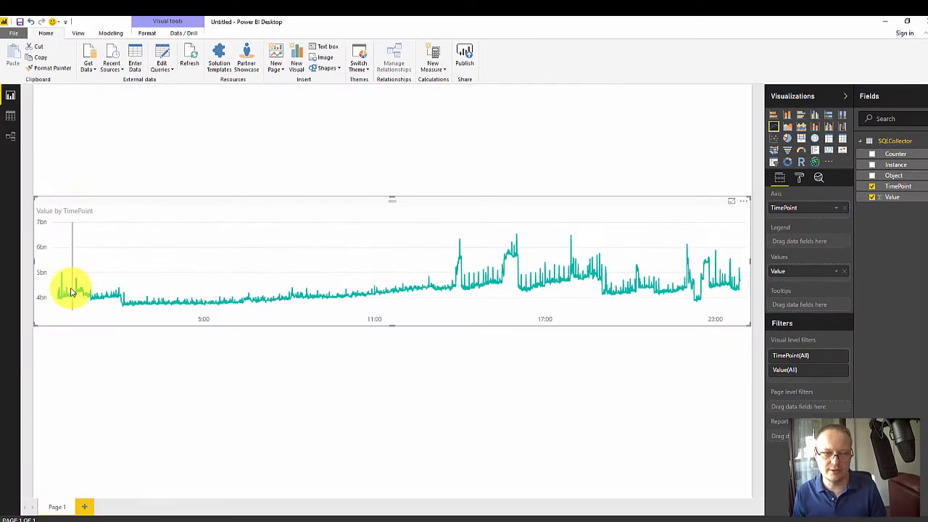
pyautogui.moveTo(63, 292)
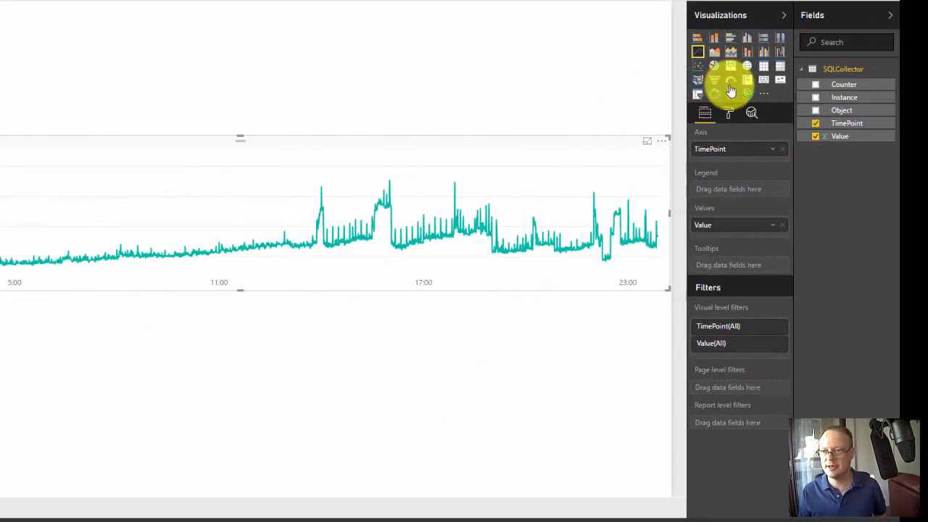
# - Add a slicer above the line chart, reduce its height and assign the Object field to it
pyautogui.click(298, 76)
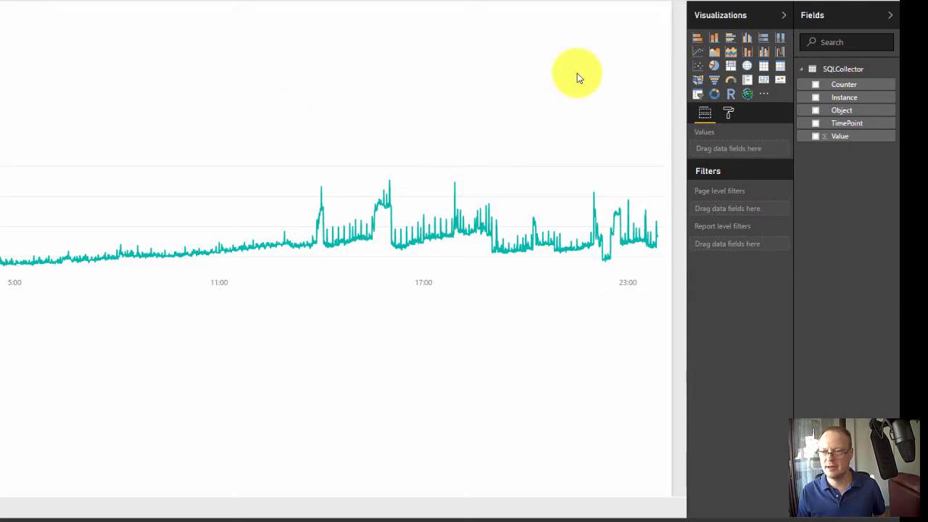
pyautogui.click(697, 95)
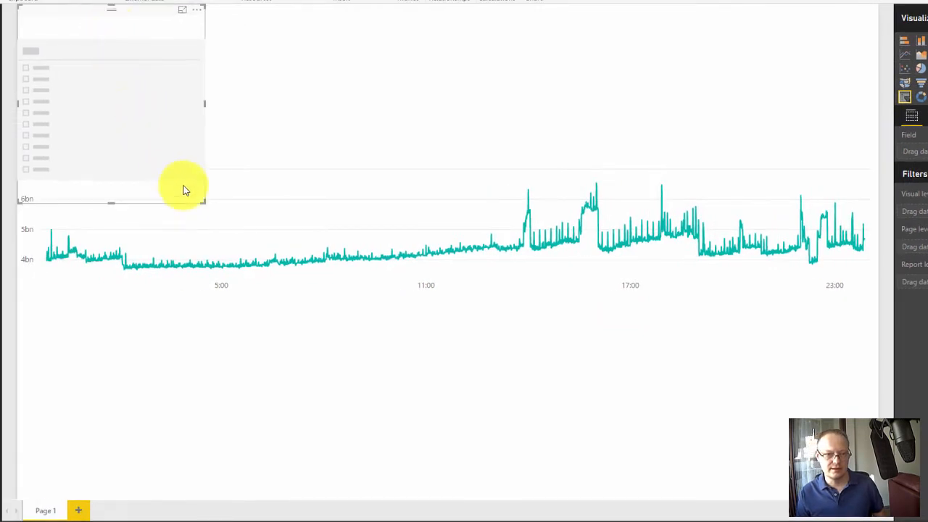
pyautogui.moveTo(202, 204); pyautogui.dragTo(202, 147)
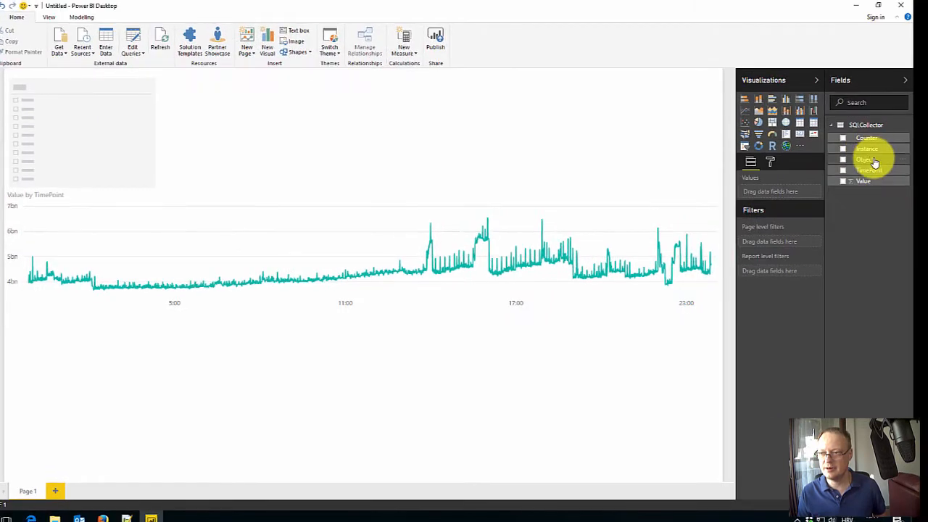
pyautogui.moveTo(875, 162); pyautogui.dragTo(91, 96)
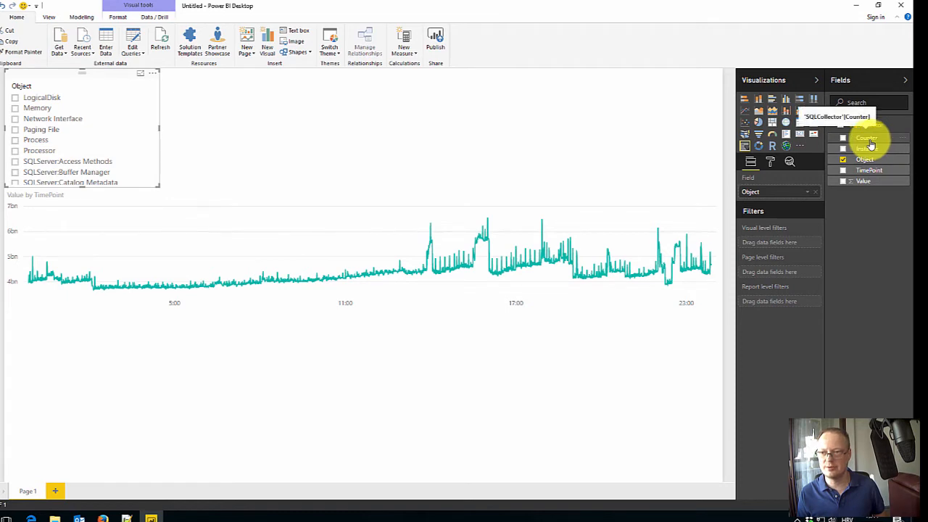
# - Add a second slicer beside the Object slicer, shorten it to fit above the chart and assign the Counter field
pyautogui.click(599, 129)
pyautogui.click(744, 145)
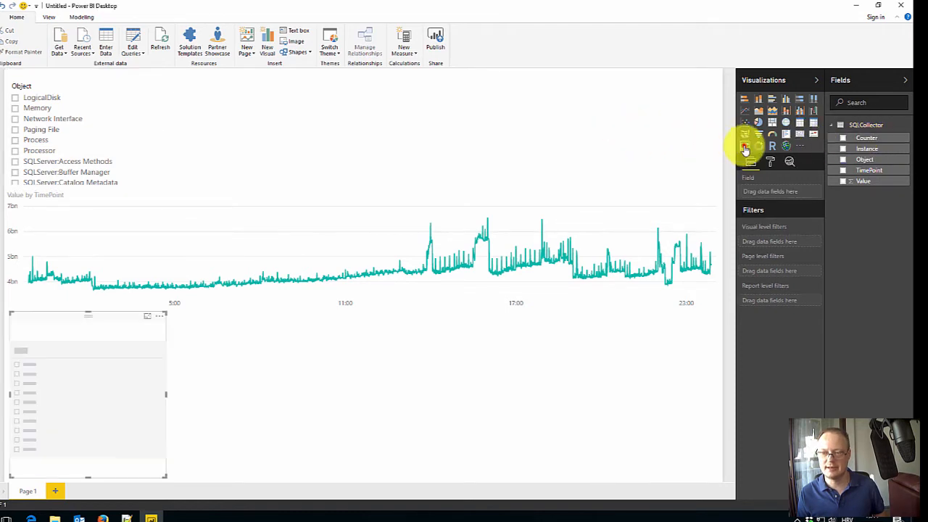
pyautogui.click(106, 319)
pyautogui.moveTo(168, 229); pyautogui.dragTo(242, 62)
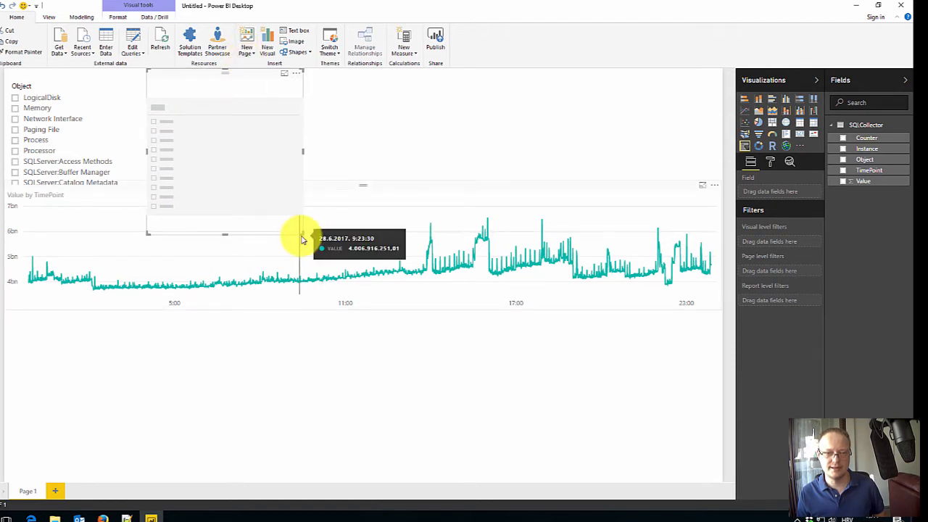
pyautogui.moveTo(303, 233); pyautogui.dragTo(303, 196)
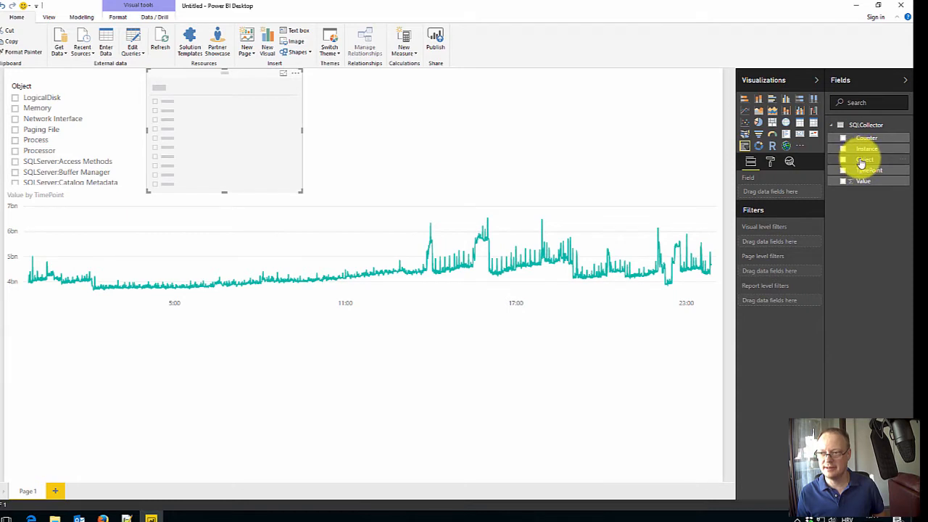
pyautogui.moveTo(866, 138); pyautogui.dragTo(213, 150)
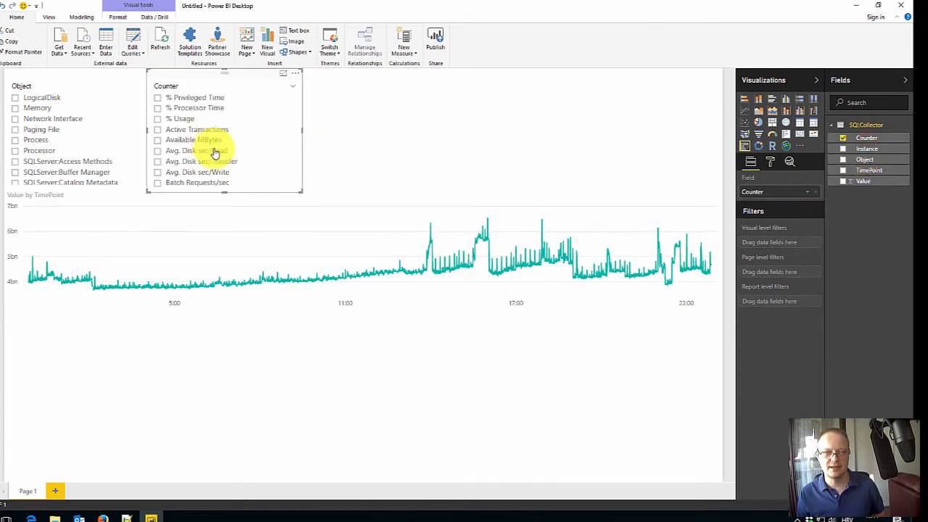
# - Select LogicalDisk in the Object slicer and narrow that slicer so it no longer overlaps the Counter slicer
pyautogui.click(15, 99)
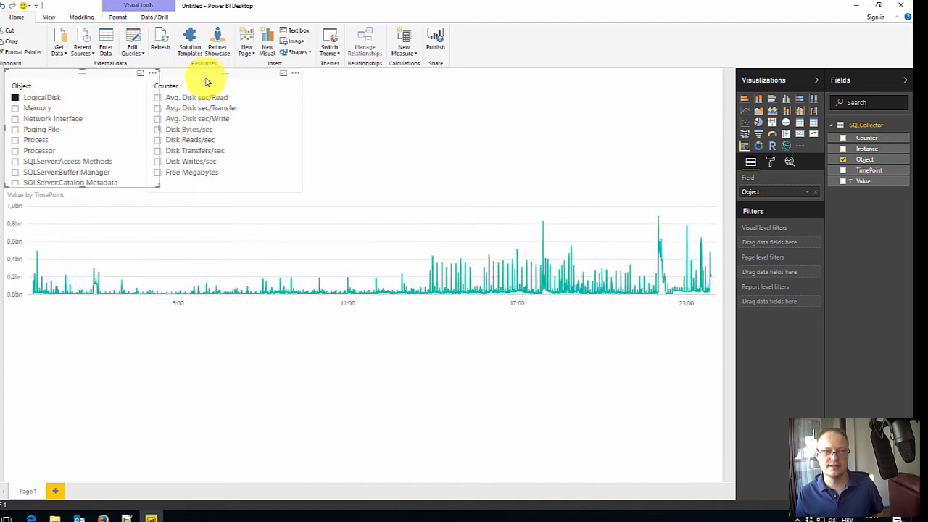
pyautogui.moveTo(158, 127); pyautogui.dragTo(146, 131)
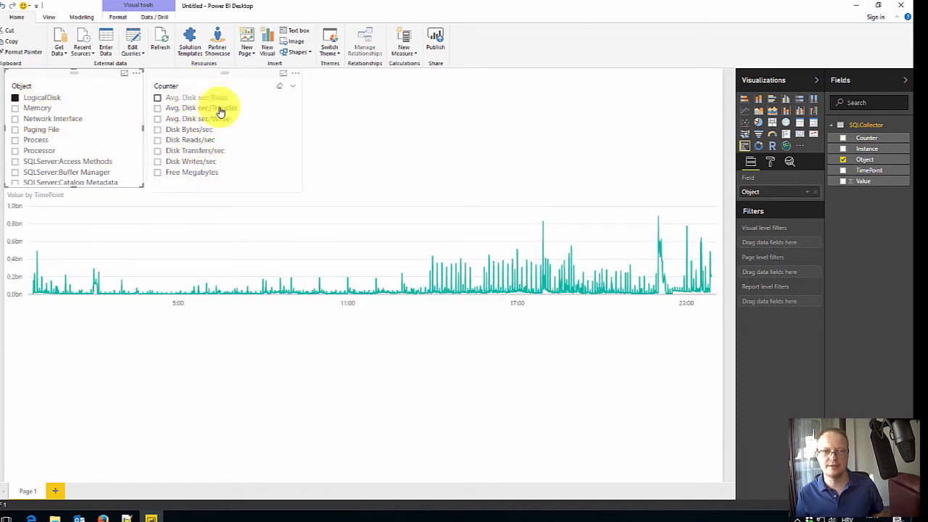
pyautogui.moveTo(313, 290)
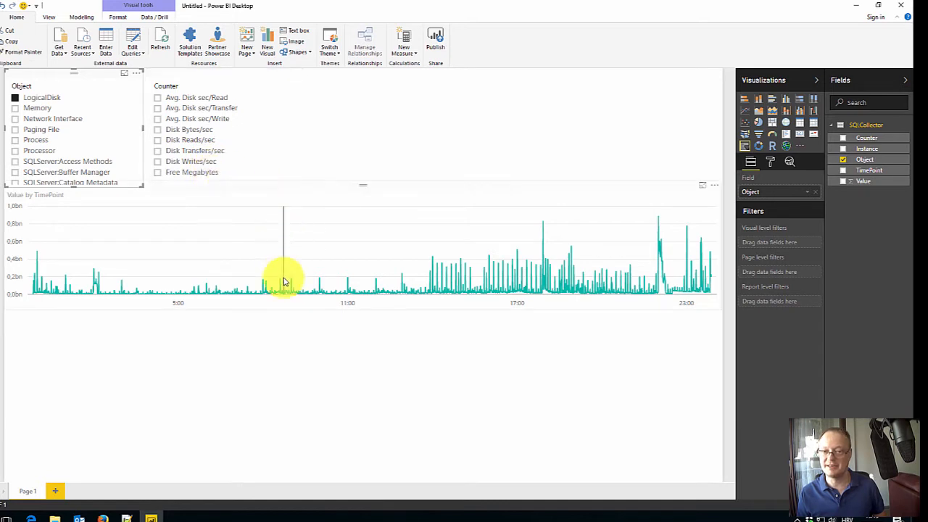
pyautogui.moveTo(281, 294)
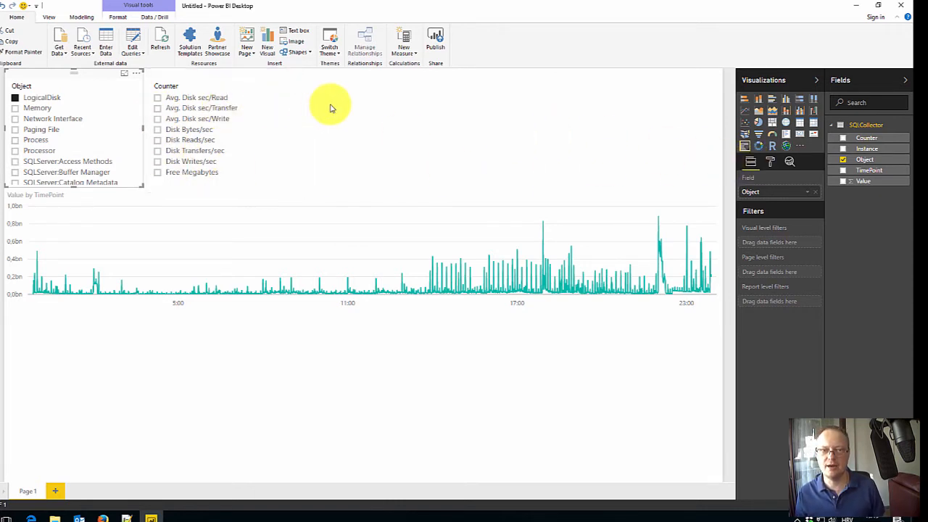
# - Add a third slicer beside the Counter slicer, shorten it to fit above the chart and assign the Instance field
pyautogui.click(440, 128)
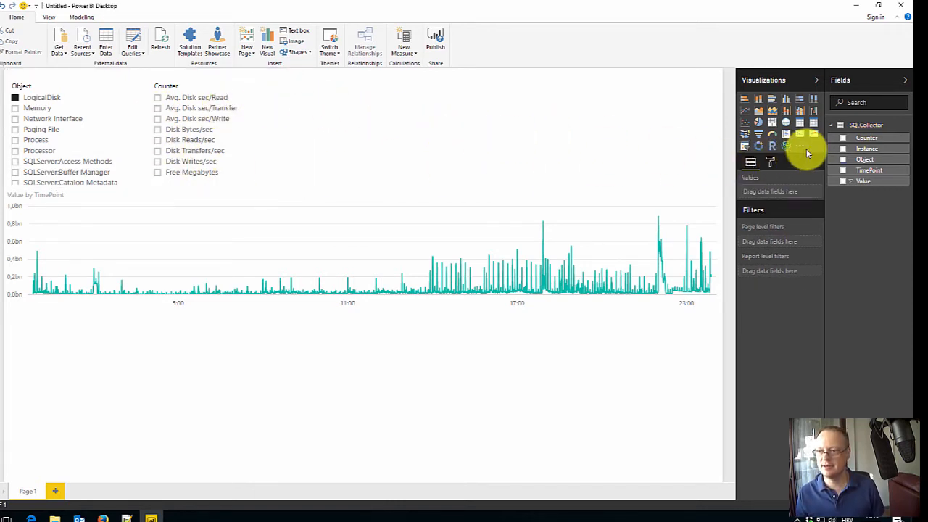
pyautogui.click(748, 149)
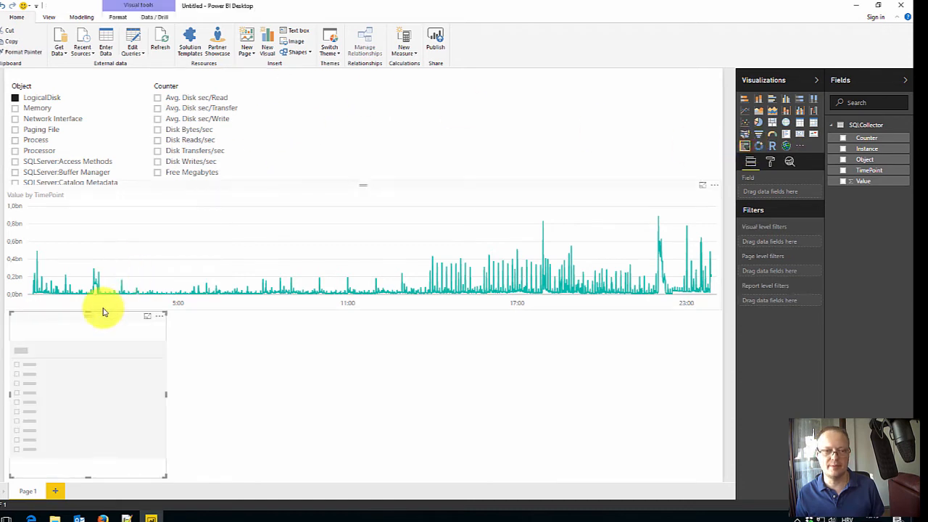
pyautogui.moveTo(101, 314); pyautogui.dragTo(379, 69)
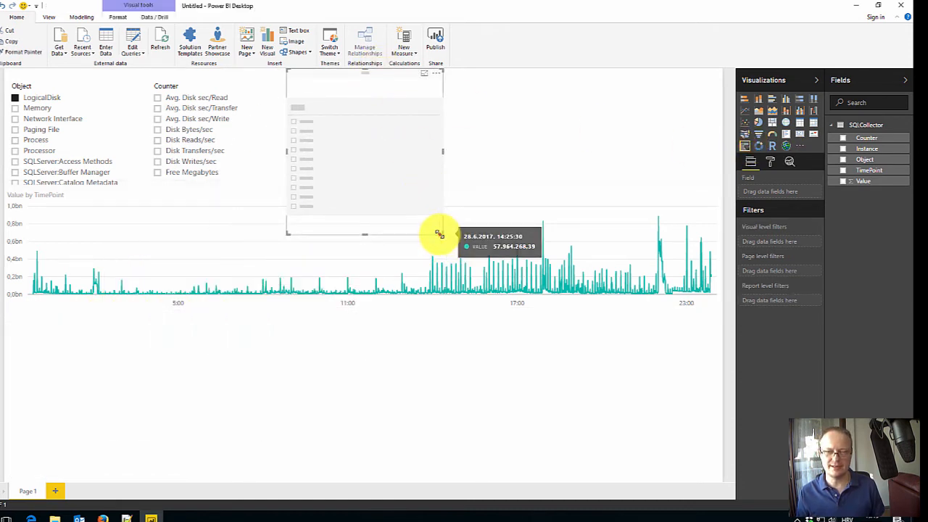
pyautogui.moveTo(439, 233); pyautogui.dragTo(439, 190)
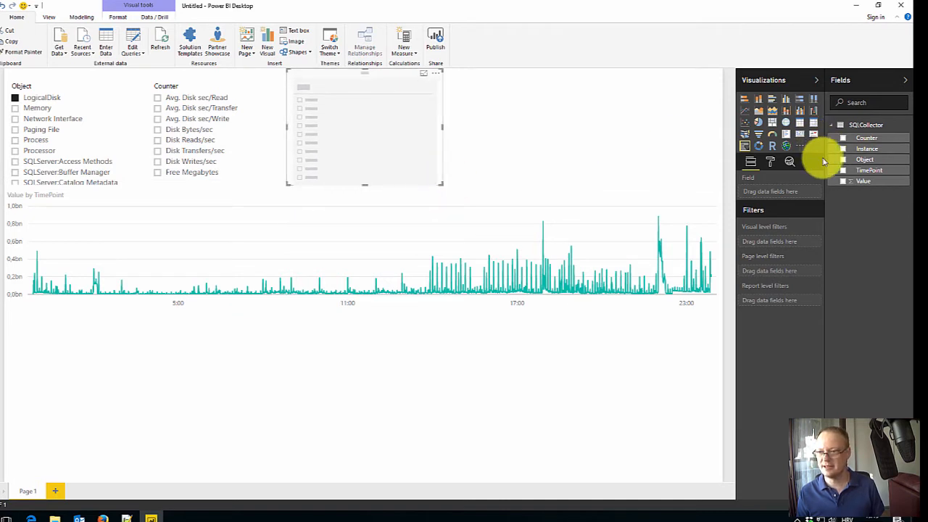
pyautogui.moveTo(848, 149); pyautogui.dragTo(387, 121)
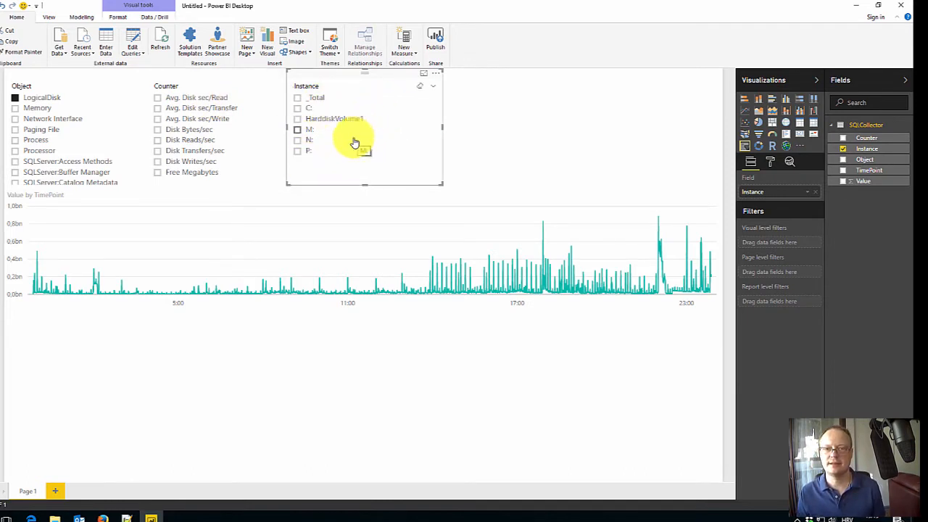
# - Filter the line chart by instance N: and switch the filter to instance M:
pyautogui.click(297, 141)
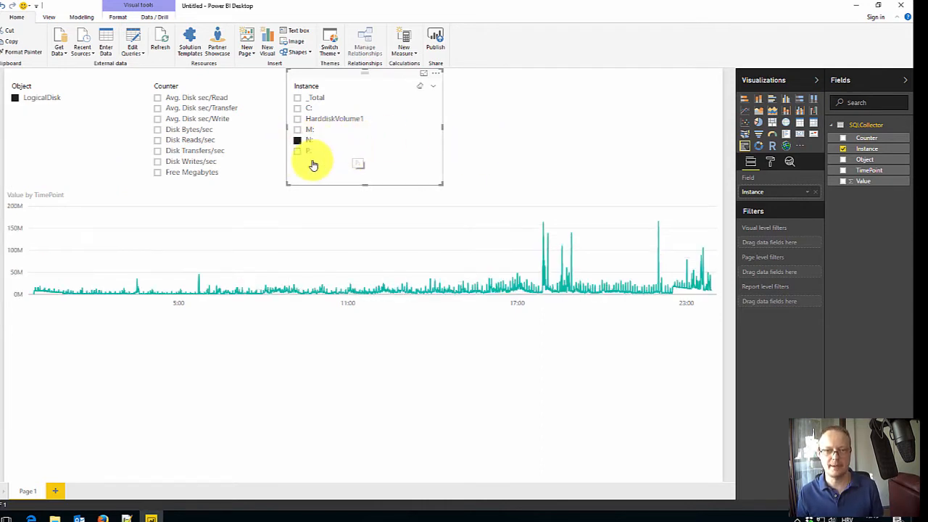
pyautogui.click(297, 130)
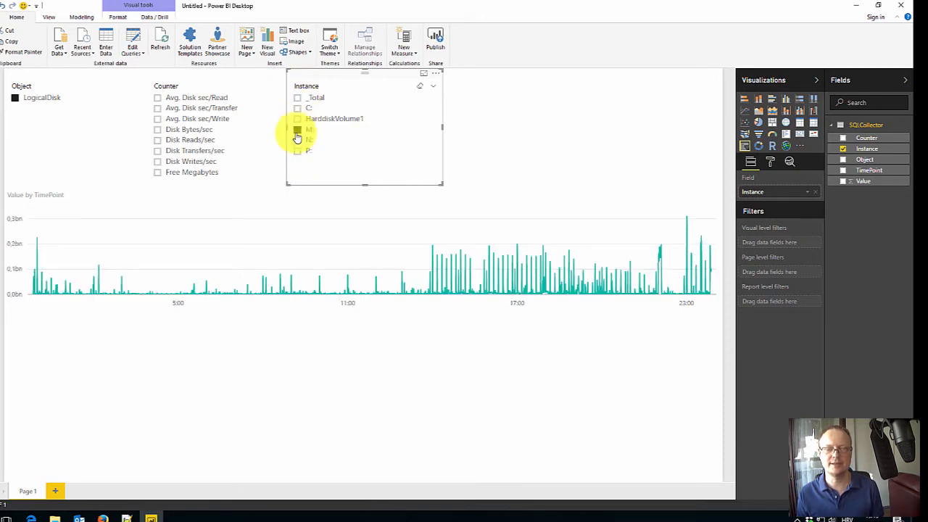
# - Turn on the Select All option in the Instance slicer's selection controls
pyautogui.click(770, 165)
pyautogui.click(770, 198)
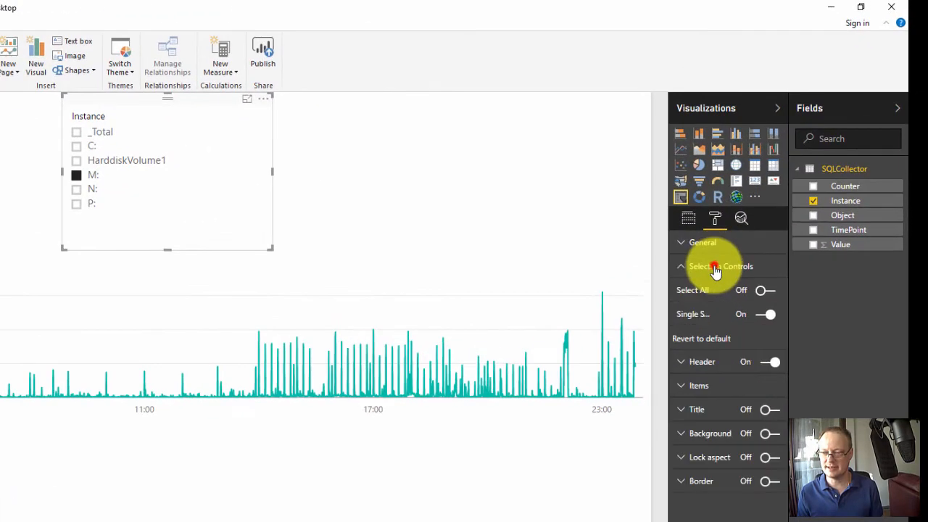
pyautogui.click(758, 292)
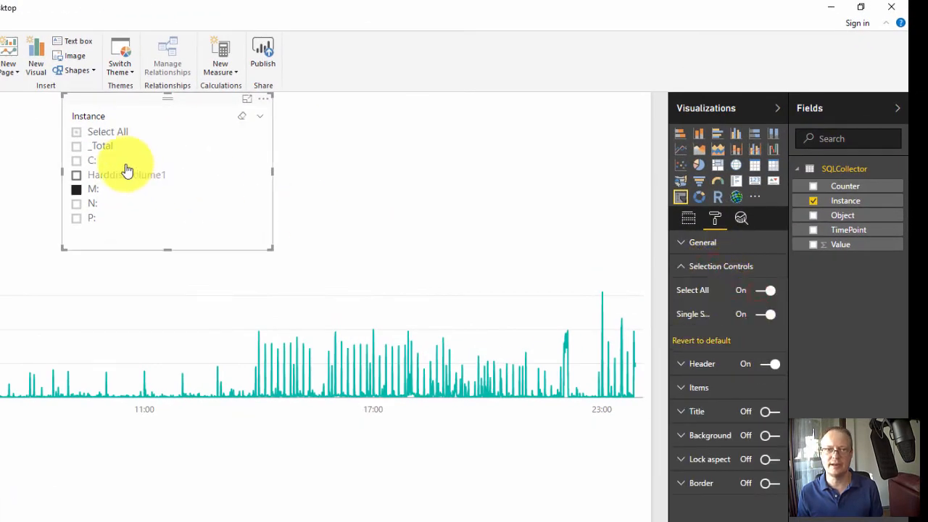
# - Select all instances in the Instance slicer and deselect C:, HarddiskVolume1 and M:
pyautogui.click(76, 136)
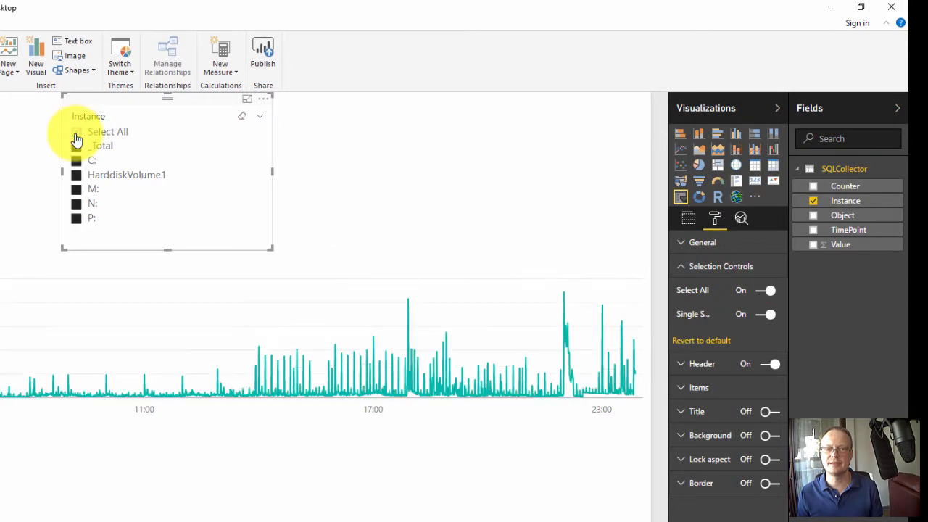
pyautogui.click(76, 159)
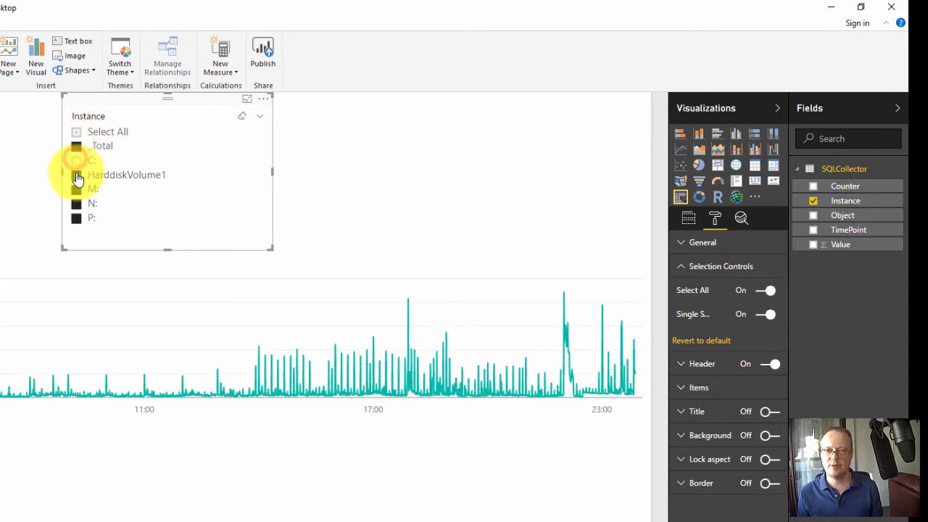
pyautogui.click(76, 178)
pyautogui.click(78, 193)
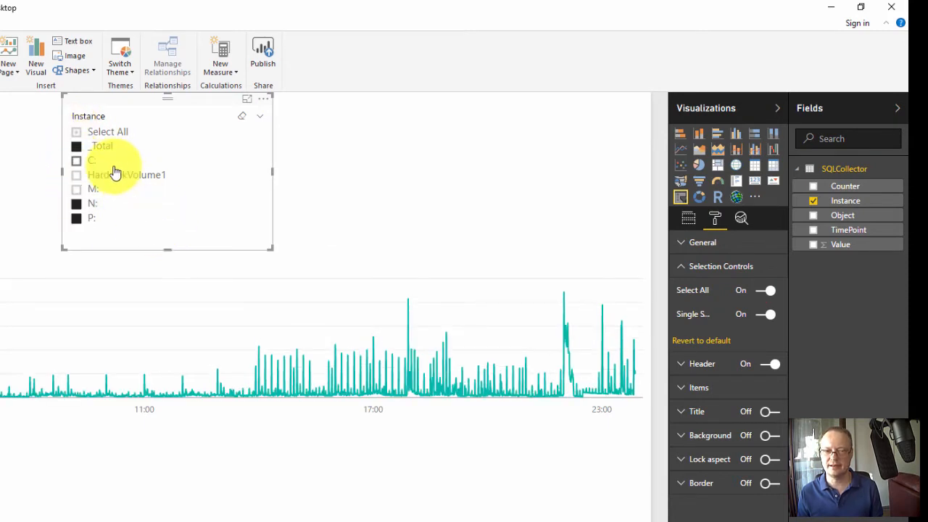
# - Clear the Instance slicer's selection, turn off its single-select option and select both M: and N:
pyautogui.click(78, 133)
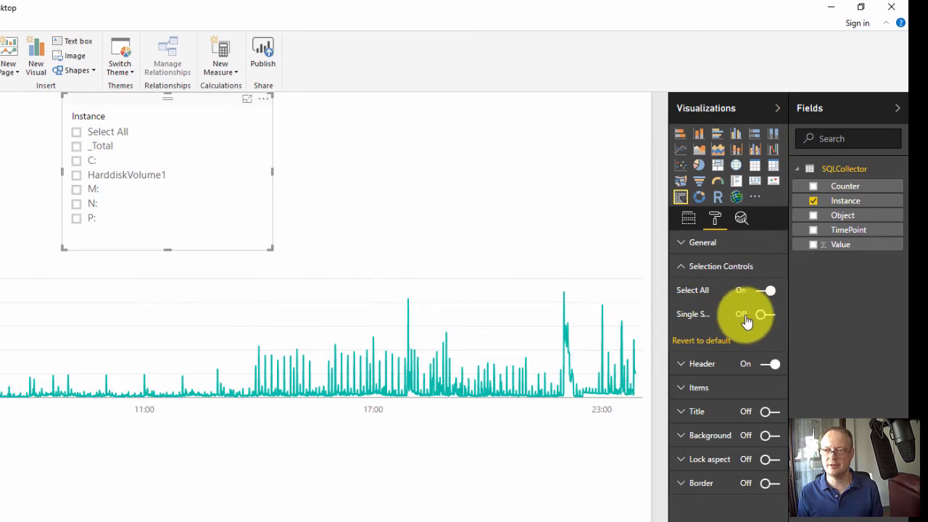
pyautogui.click(77, 192)
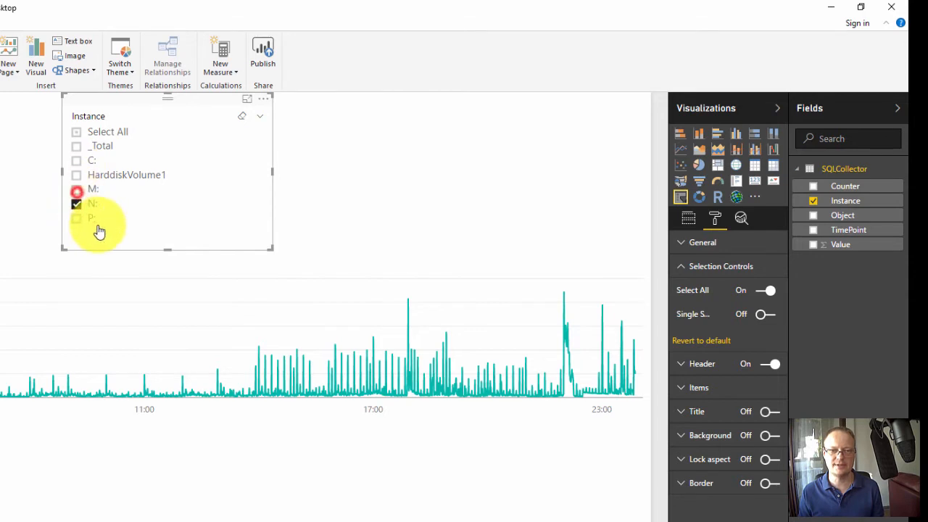
# - Clear the M: and N: selections in the Instance slicer
pyautogui.click(76, 203)
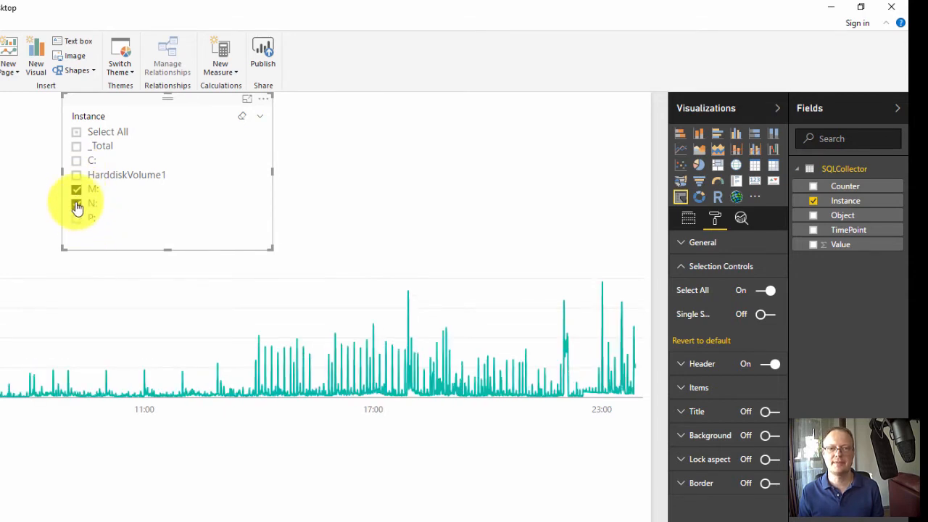
pyautogui.click(77, 191)
pyautogui.click(74, 203)
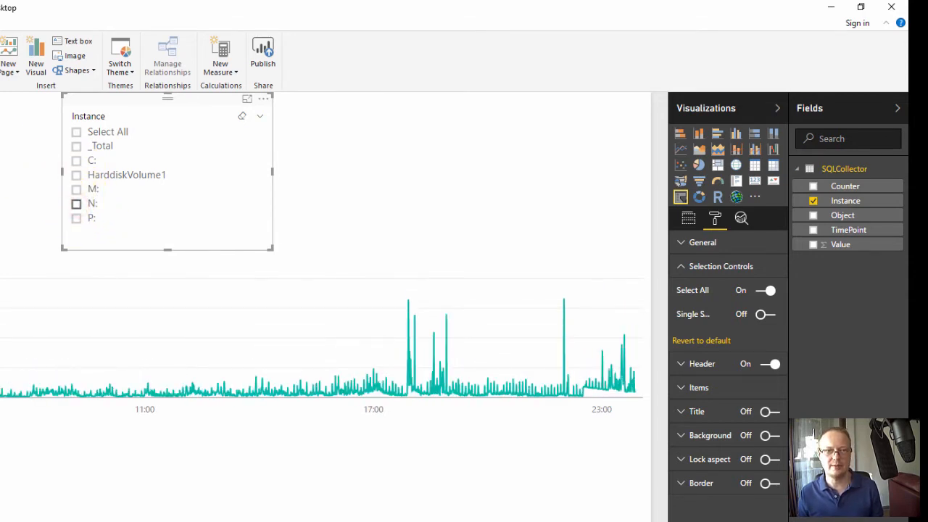
# - Turn on the Select All option and turn off single select for the Counter slicer
pyautogui.click(765, 314)
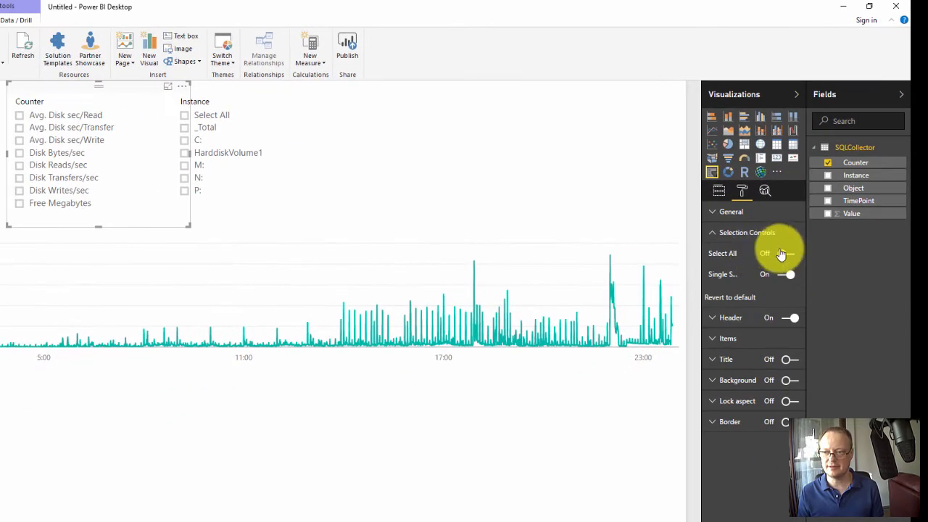
pyautogui.click(789, 254)
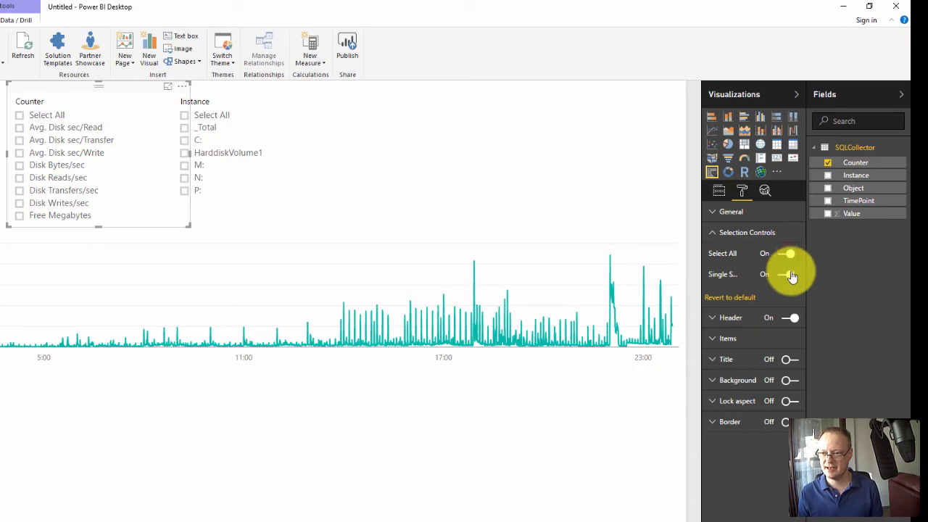
pyautogui.click(789, 274)
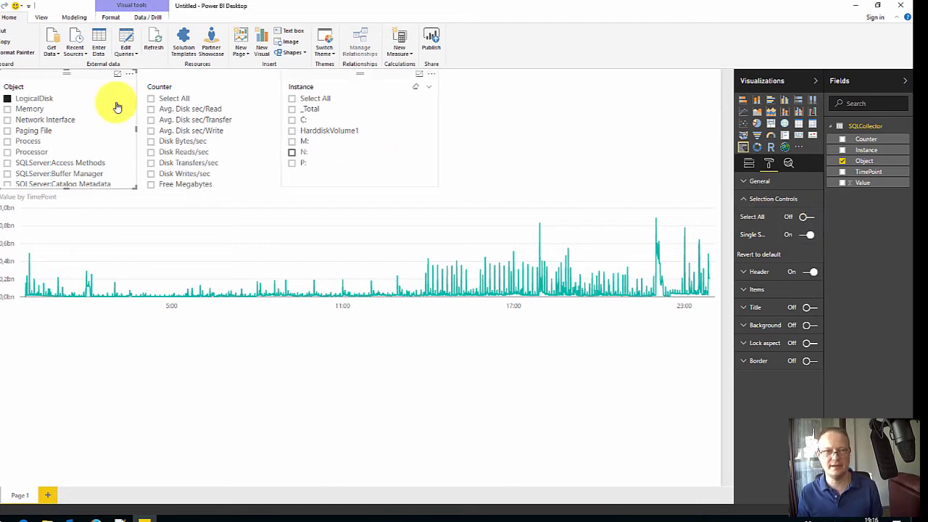
# - Import the custom visual TimeBrush.1.0.0.0.pbiviz from the PowerBI Visualizations folder inside temp2 on drive L:
pyautogui.click(498, 129)
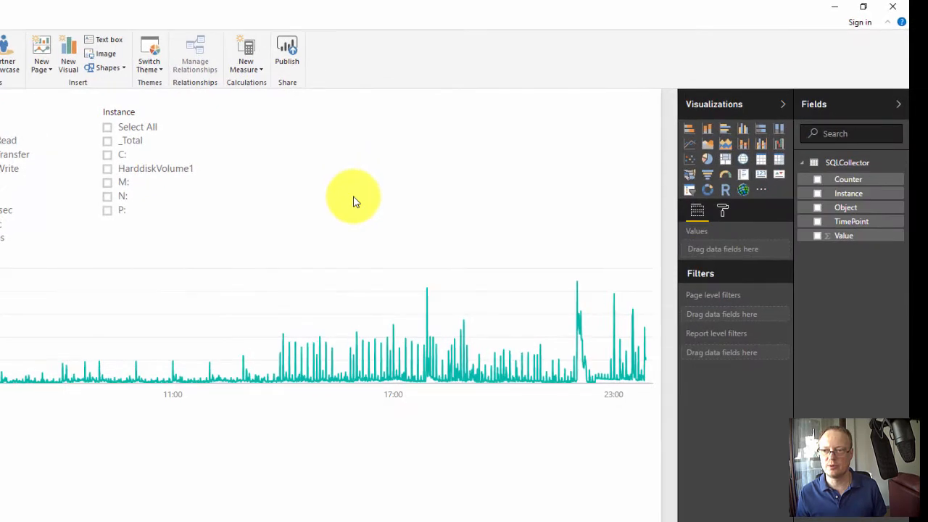
pyautogui.click(763, 191)
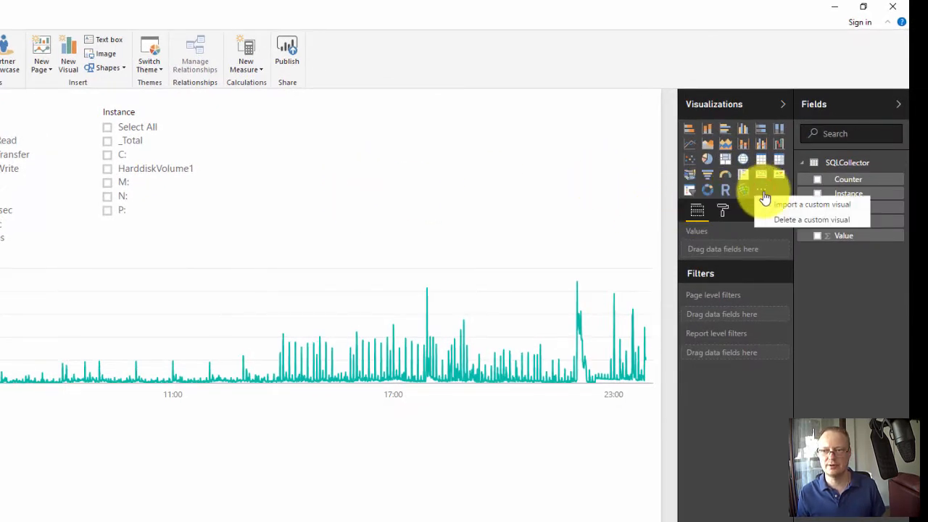
pyautogui.click(774, 206)
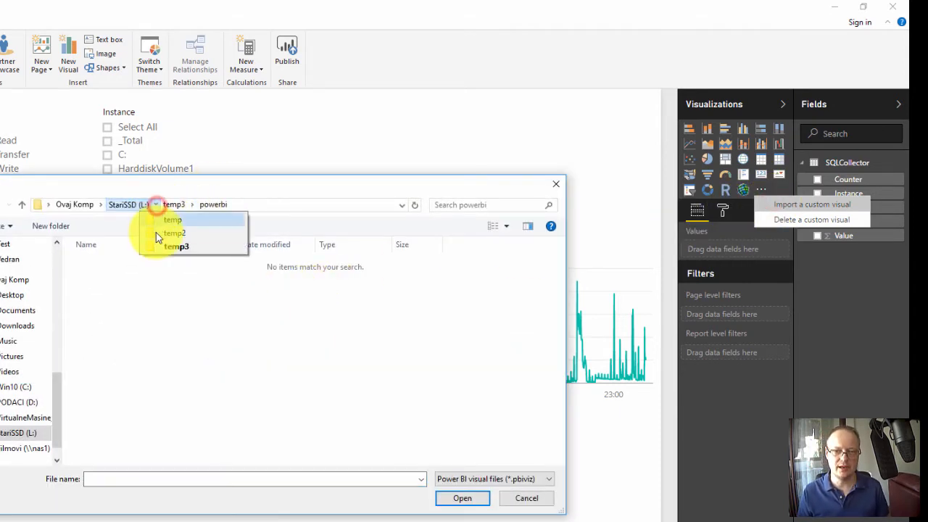
pyautogui.click(156, 225)
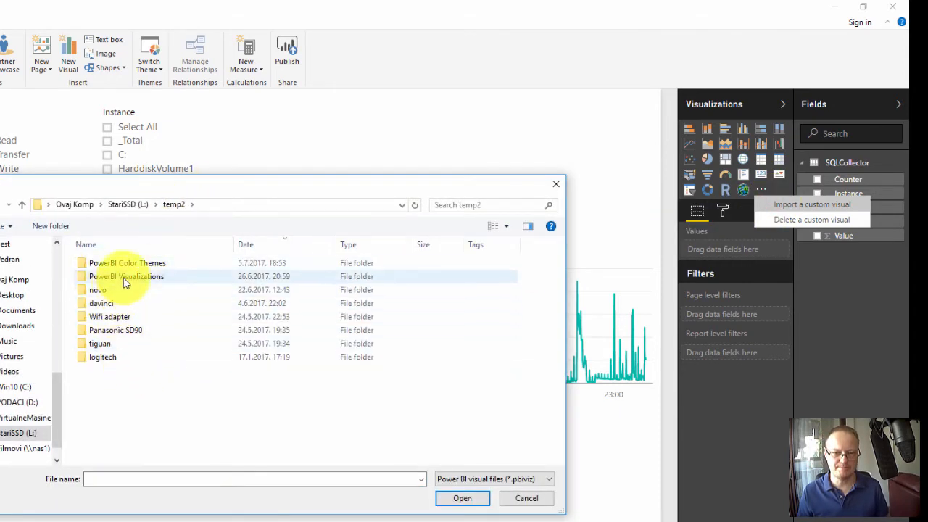
pyautogui.doubleClick(136, 276)
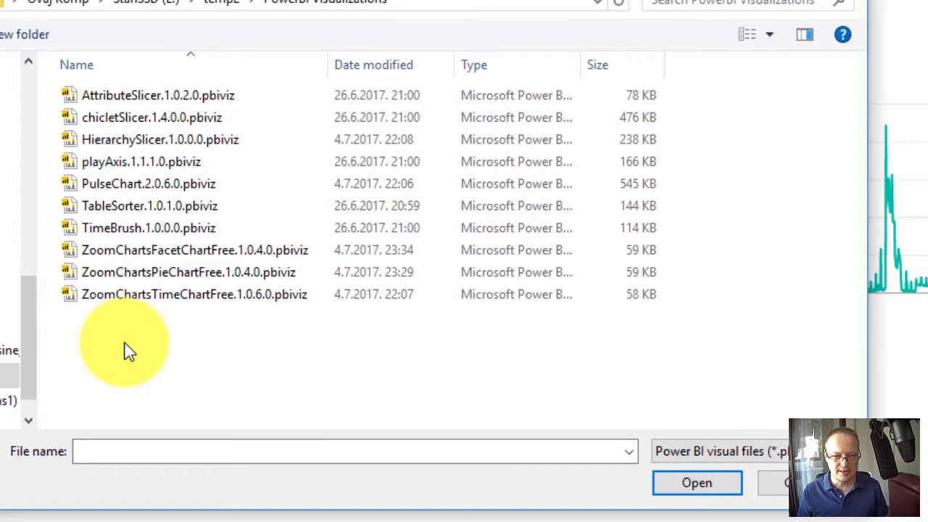
pyautogui.doubleClick(127, 228)
pyautogui.click(606, 252)
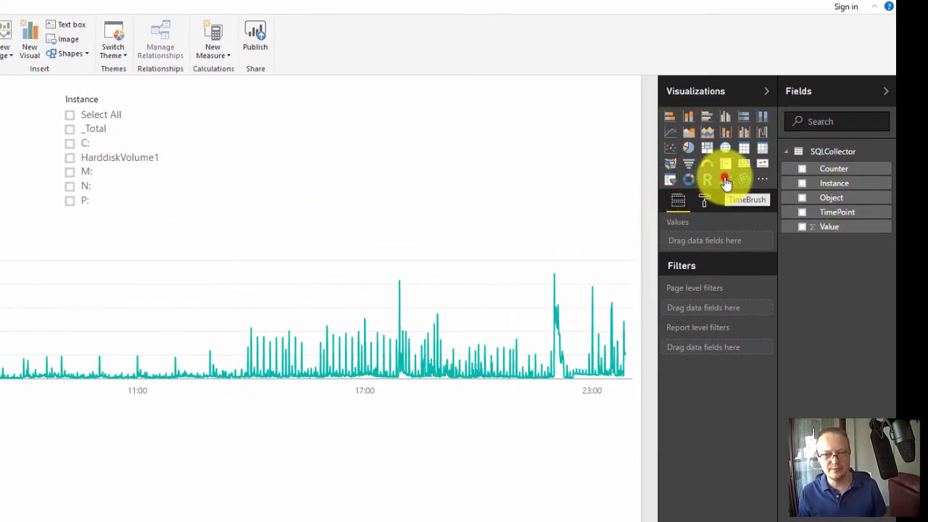
# - Add a wide TimeBrush visual beside the Instance slicer, with TimePoint as its date and Value as its values
pyautogui.click(725, 182)
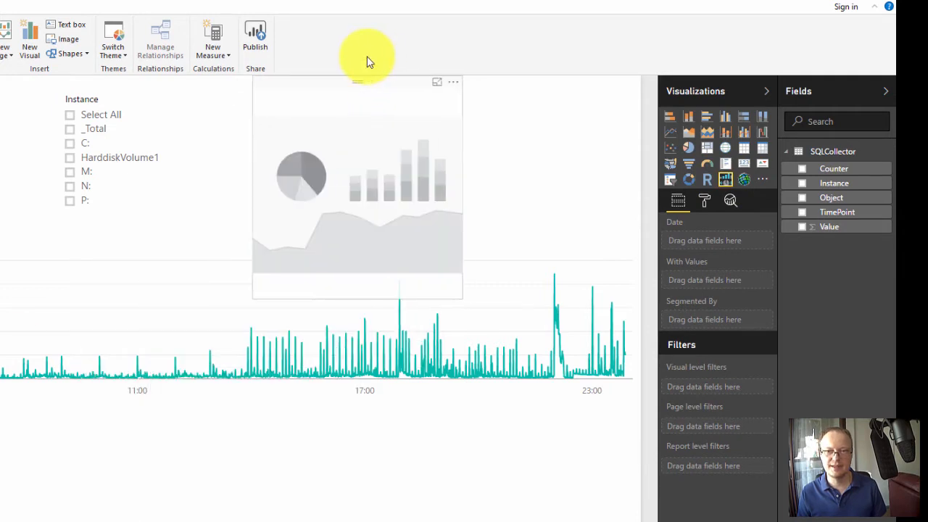
pyautogui.moveTo(449, 295); pyautogui.dragTo(483, 278)
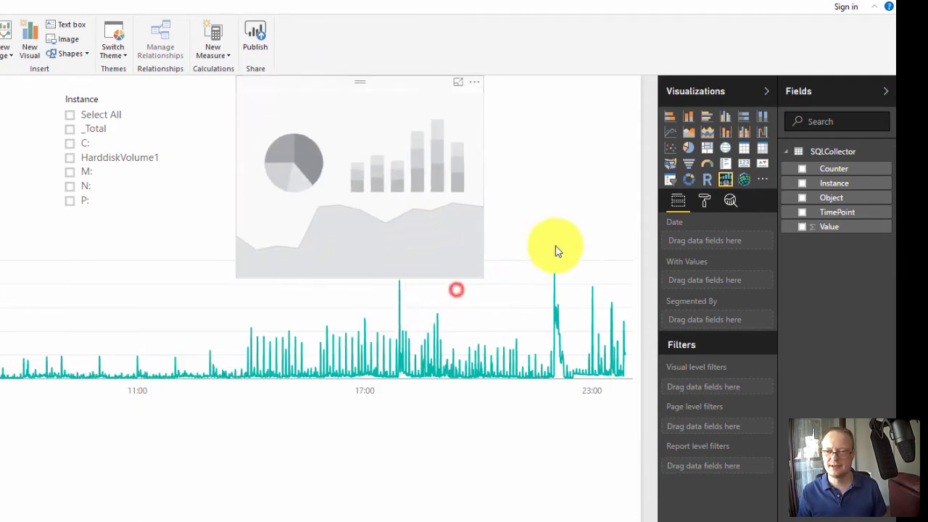
pyautogui.moveTo(555, 250); pyautogui.dragTo(639, 236)
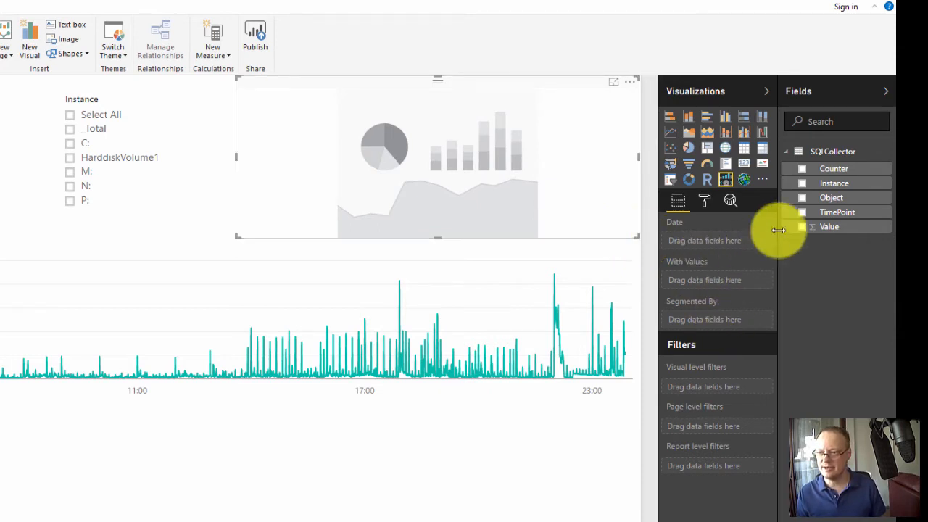
pyautogui.click(801, 213)
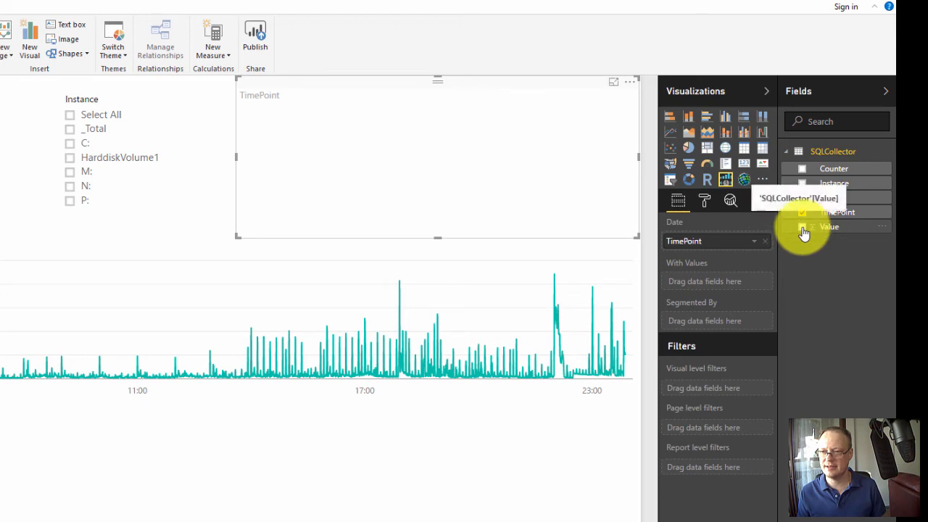
pyautogui.click(802, 228)
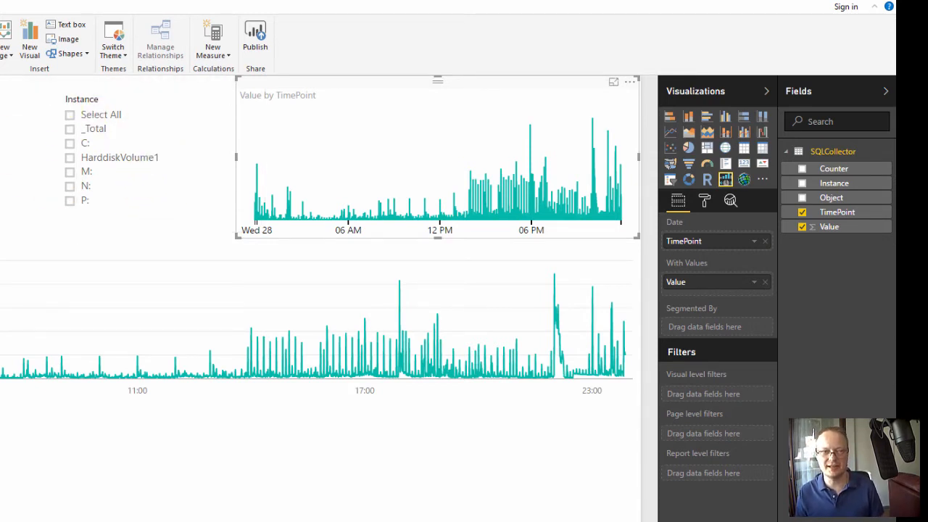
# - Filter the report to the Disk Reads/sec and Disk Writes/sec counters for all instances, and narrow the Counter slicer so it clears the Instance slicer
pyautogui.click(2, 145)
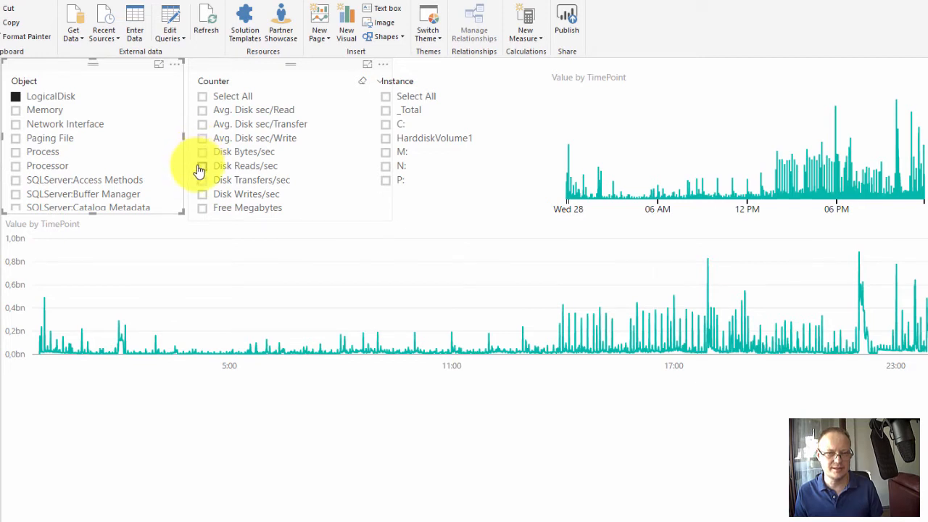
pyautogui.click(200, 167)
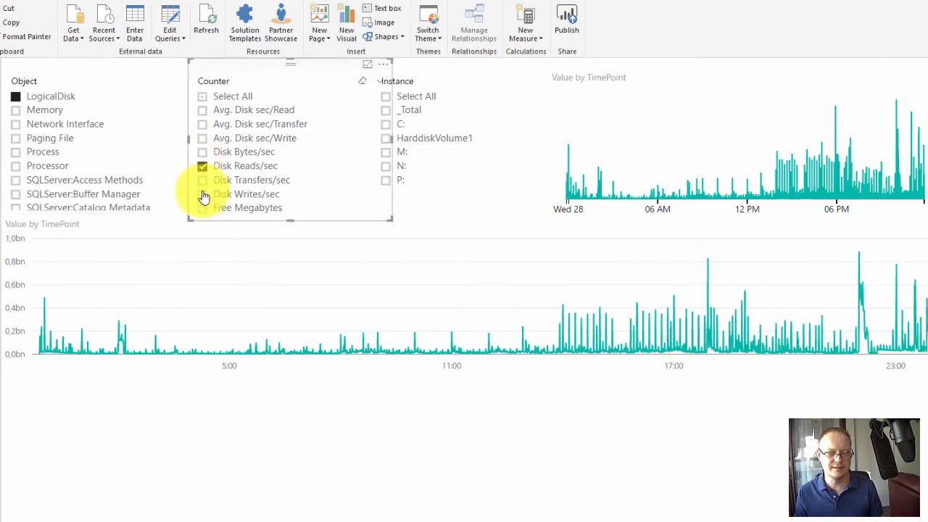
pyautogui.click(203, 195)
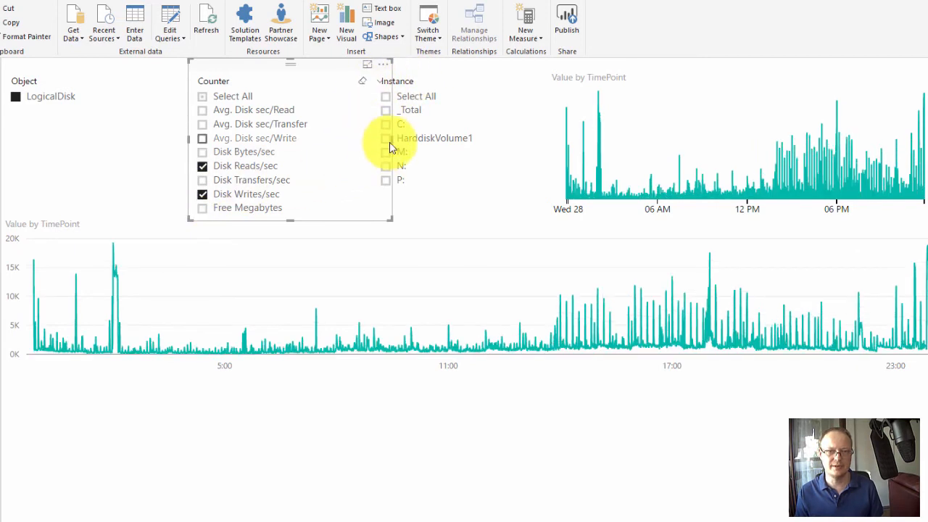
pyautogui.moveTo(389, 142); pyautogui.dragTo(370, 145)
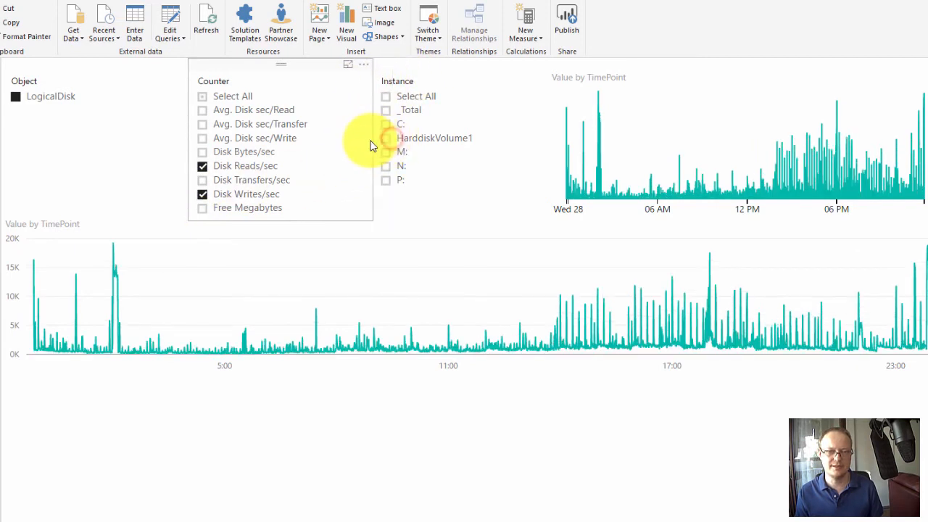
pyautogui.click(387, 96)
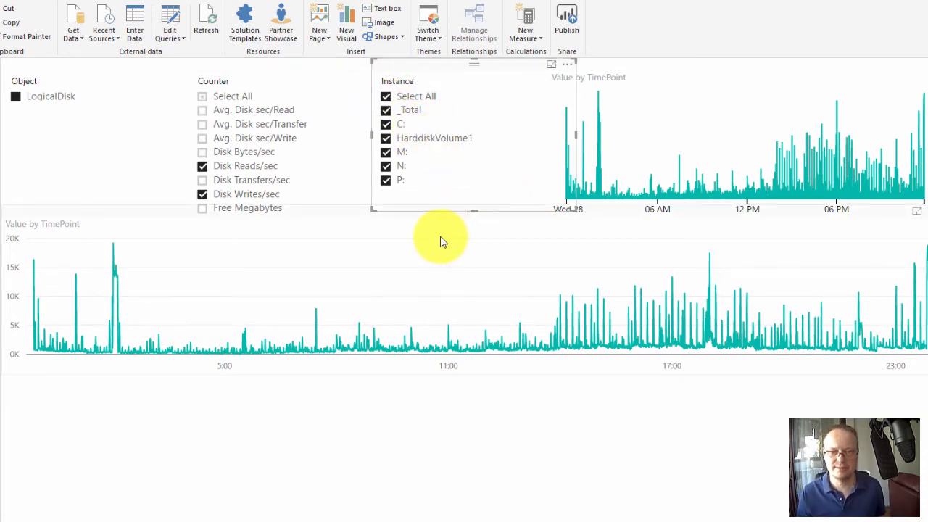
pyautogui.click(180, 214)
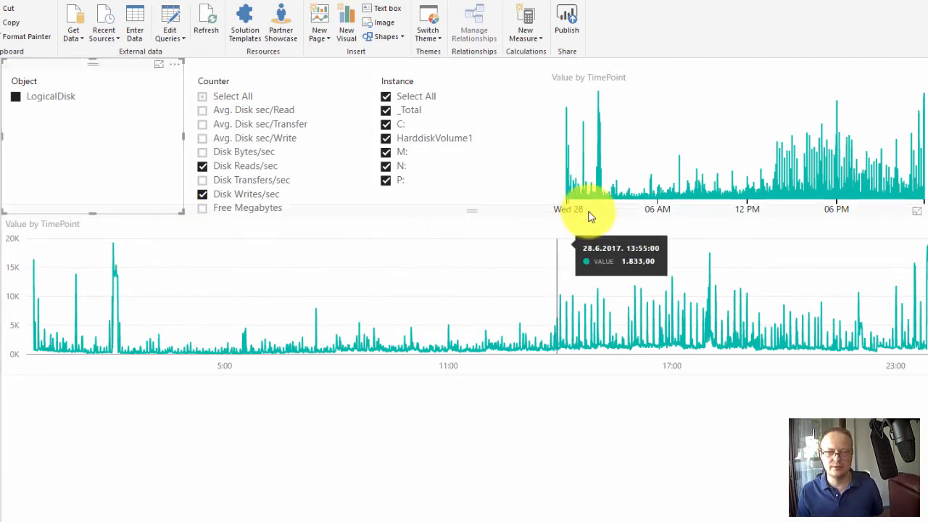
# - Split the line chart by using Instance as its legend, and exclude the _Total instance
pyautogui.click(435, 270)
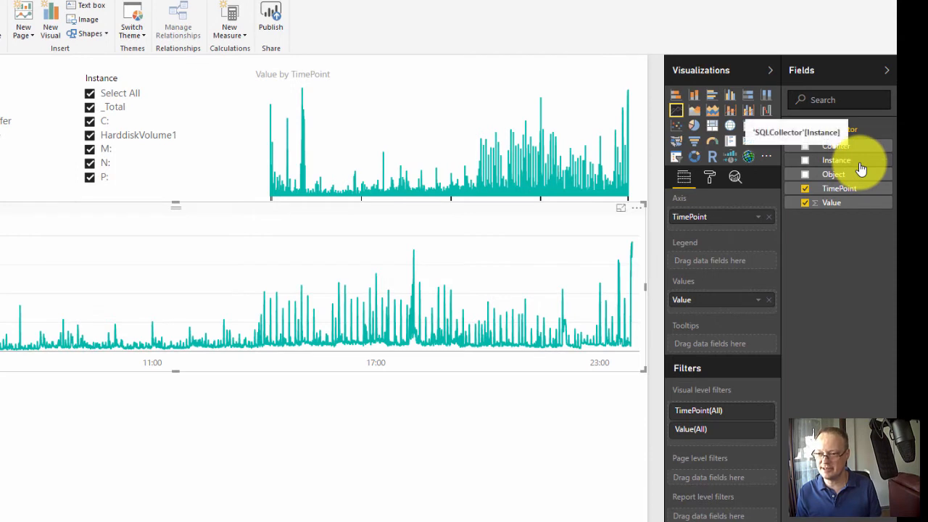
pyautogui.moveTo(861, 168); pyautogui.dragTo(737, 270)
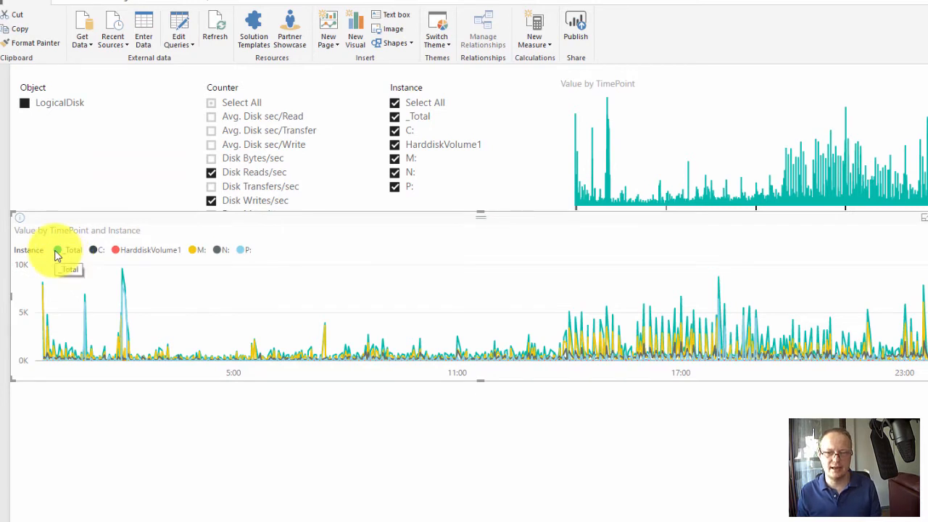
pyautogui.click(395, 118)
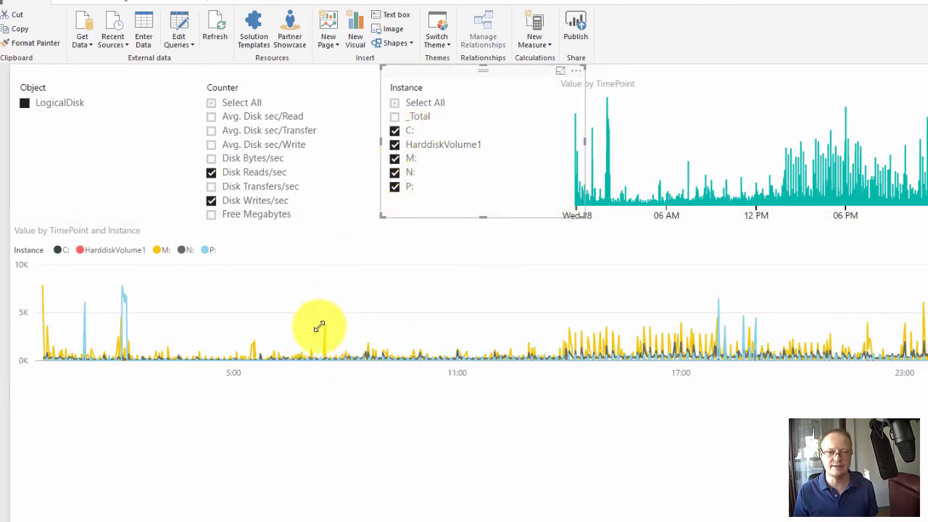
# - Brush the tall spike around 2:00 in the TimeBrush visual and inspect the per-instance values at 2:02 in the line chart
pyautogui.click(609, 165)
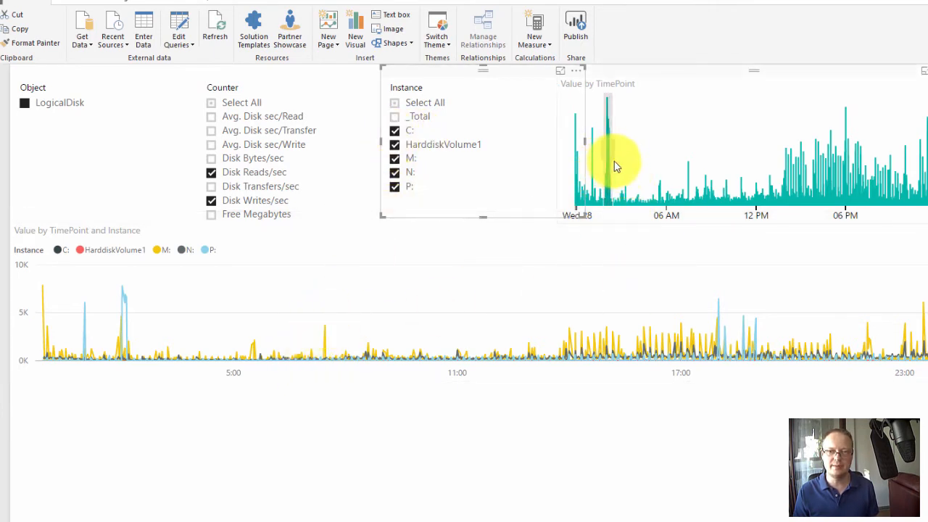
pyautogui.click(603, 107)
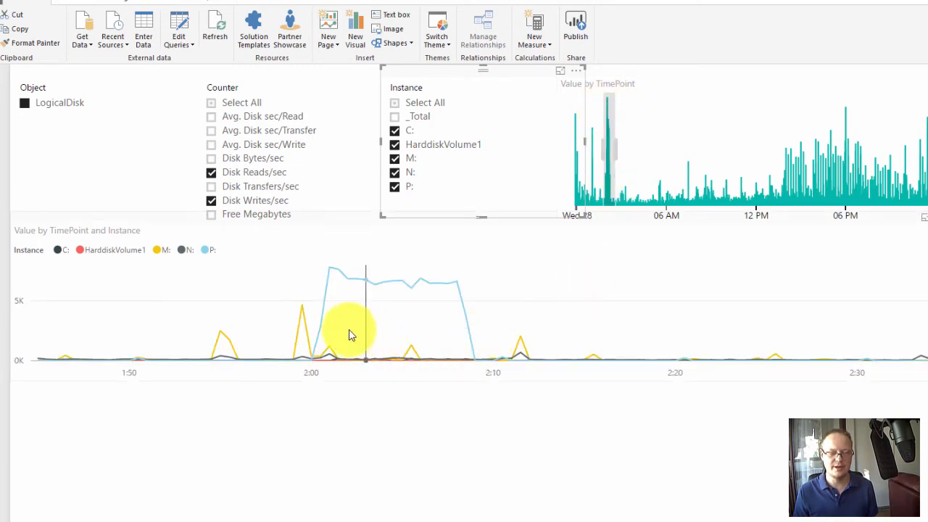
pyautogui.moveTo(342, 279)
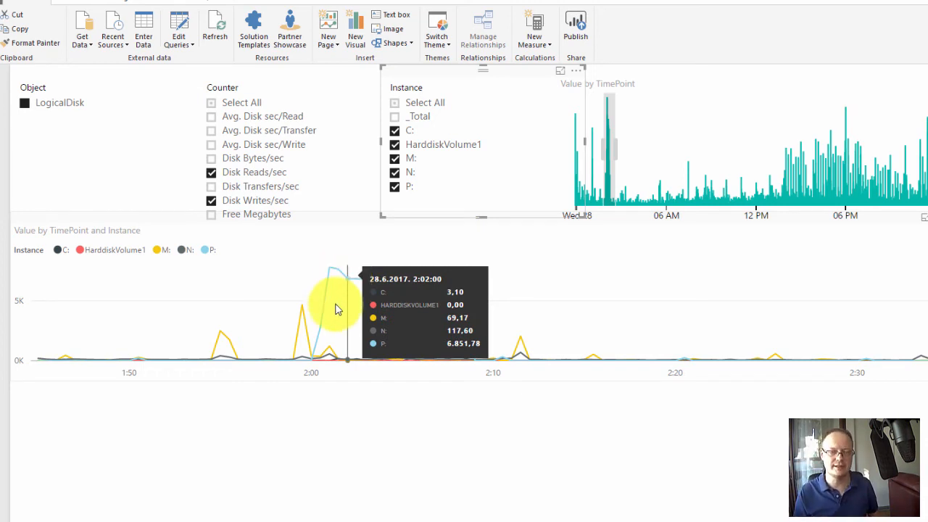
# - Duplicate the per-instance line chart and place the copy directly below the original
pyautogui.click(357, 220)
pyautogui.click(492, 268)
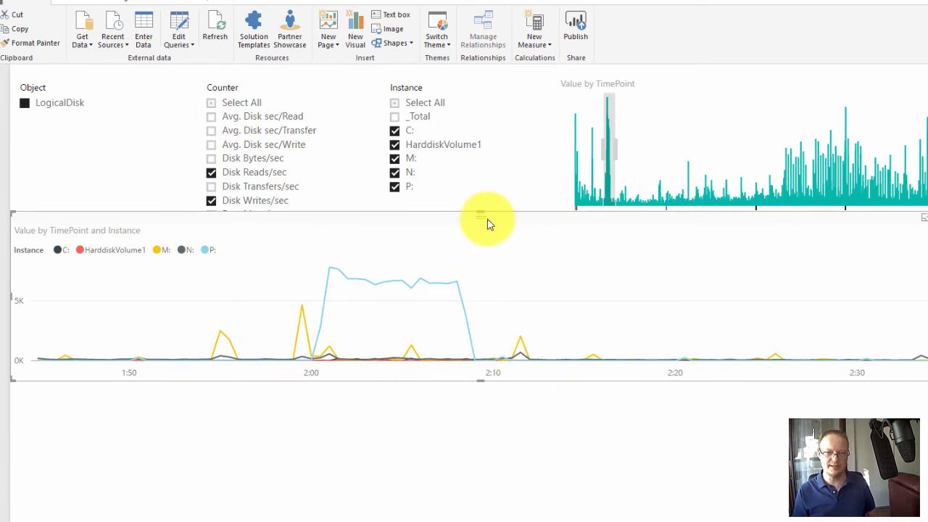
pyautogui.hotkey('ctrl', 'c')
pyautogui.hotkey('ctrl', 'v')
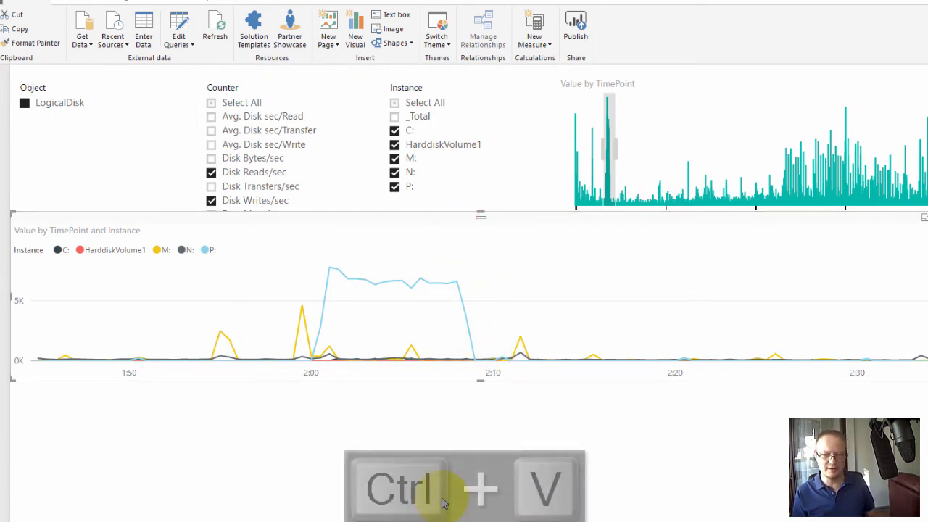
pyautogui.moveTo(470, 234); pyautogui.dragTo(479, 413)
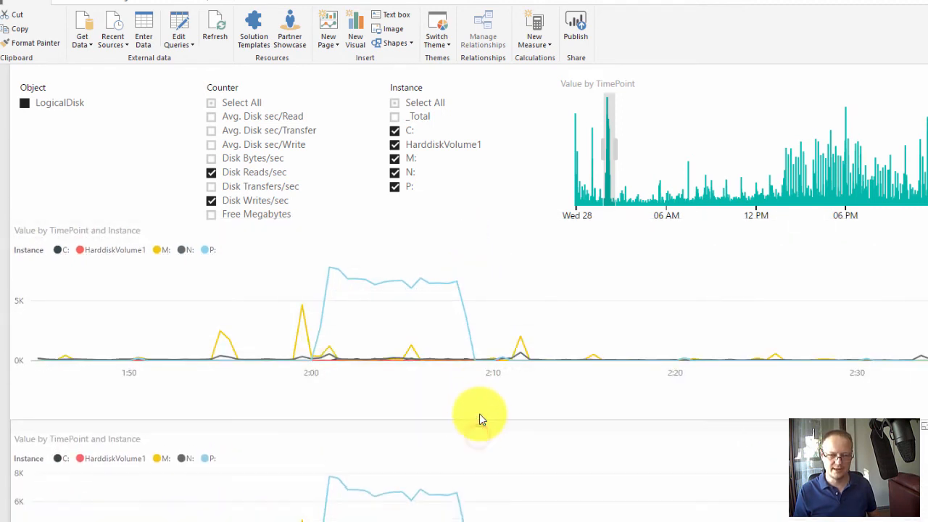
# - Make the original line chart slightly taller and shift it down to clear the Counter slicer
pyautogui.click(493, 310)
pyautogui.moveTo(484, 378); pyautogui.dragTo(482, 392)
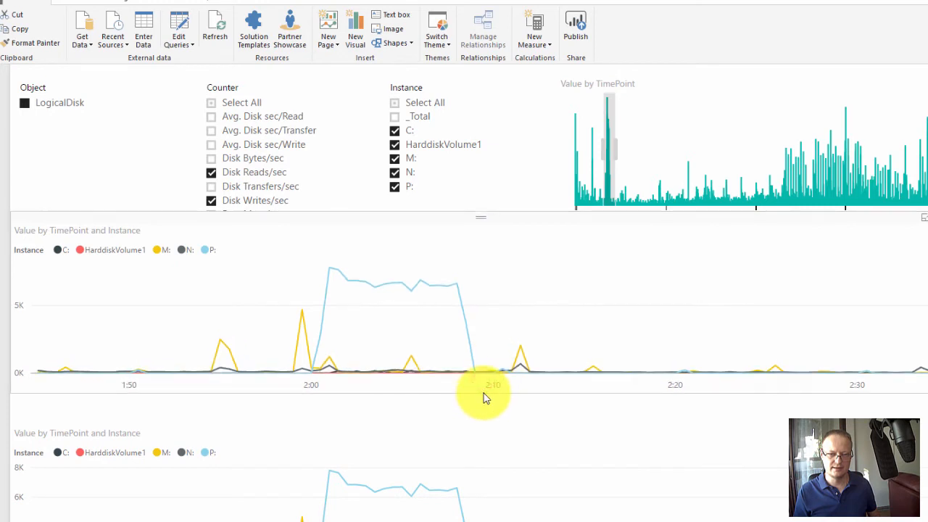
pyautogui.moveTo(494, 221); pyautogui.dragTo(494, 225)
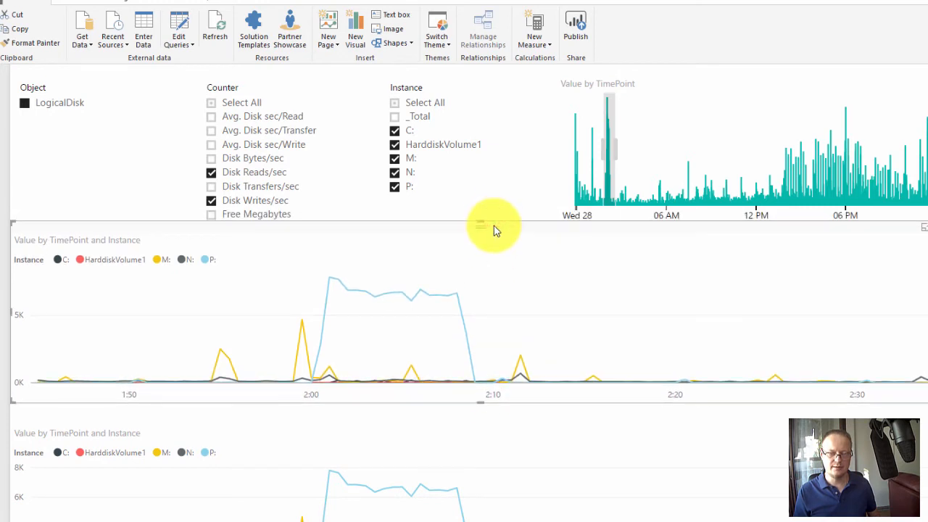
pyautogui.click(384, 433)
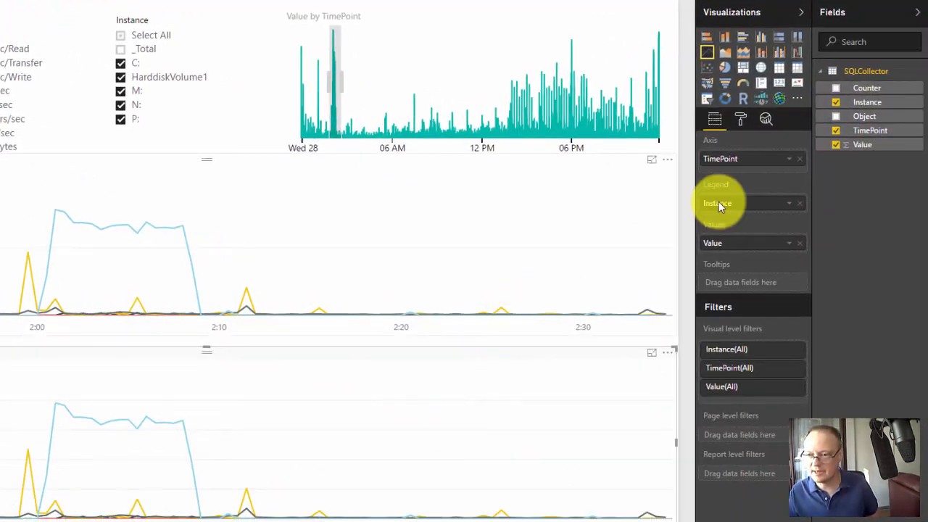
pyautogui.click(800, 204)
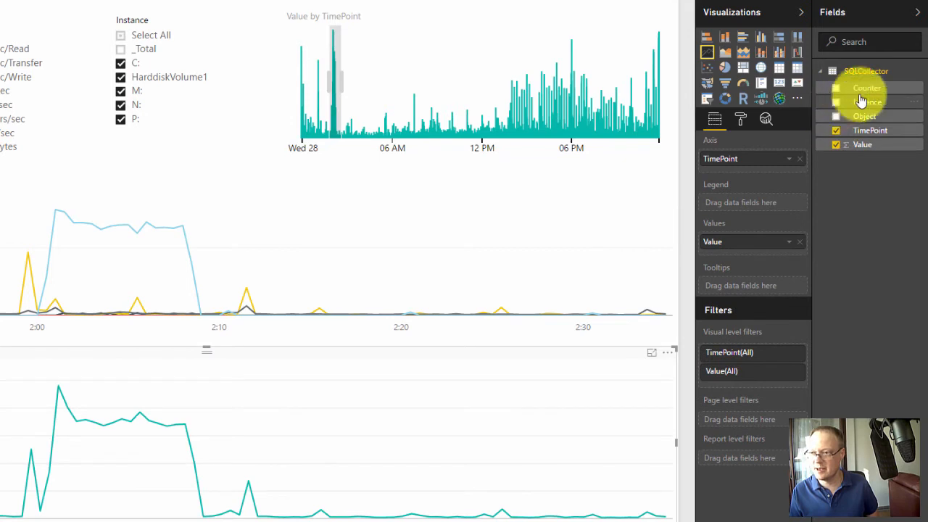
pyautogui.moveTo(875, 87); pyautogui.dragTo(768, 201)
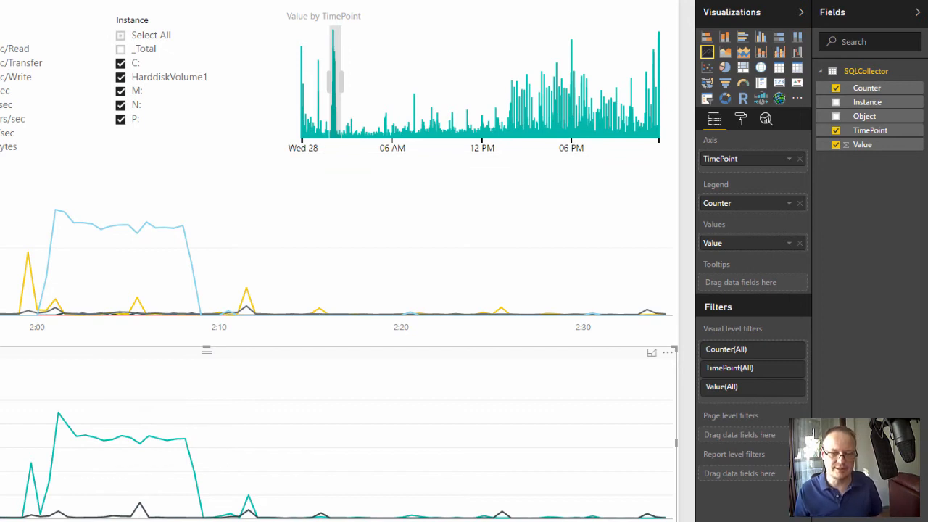
pyautogui.hotkey('ctrl', 'z')
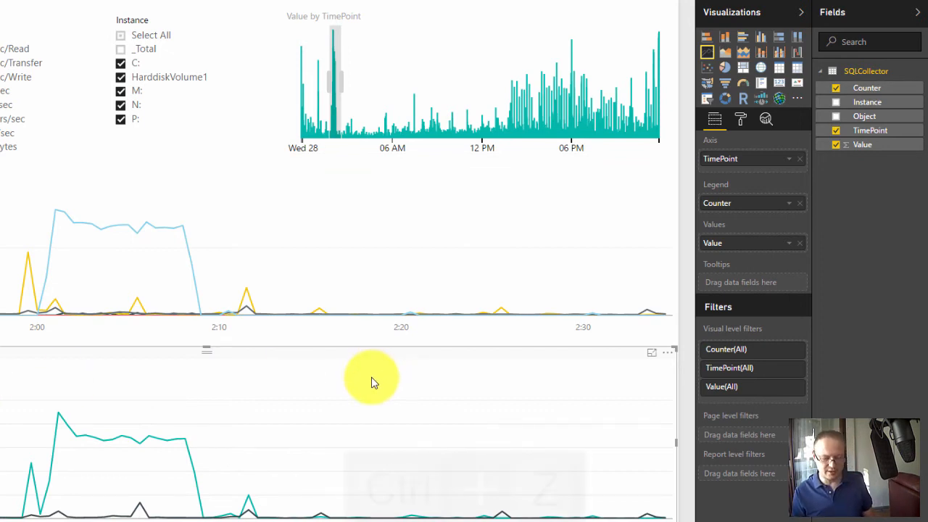
pyautogui.hotkey('ctrl', 'z')
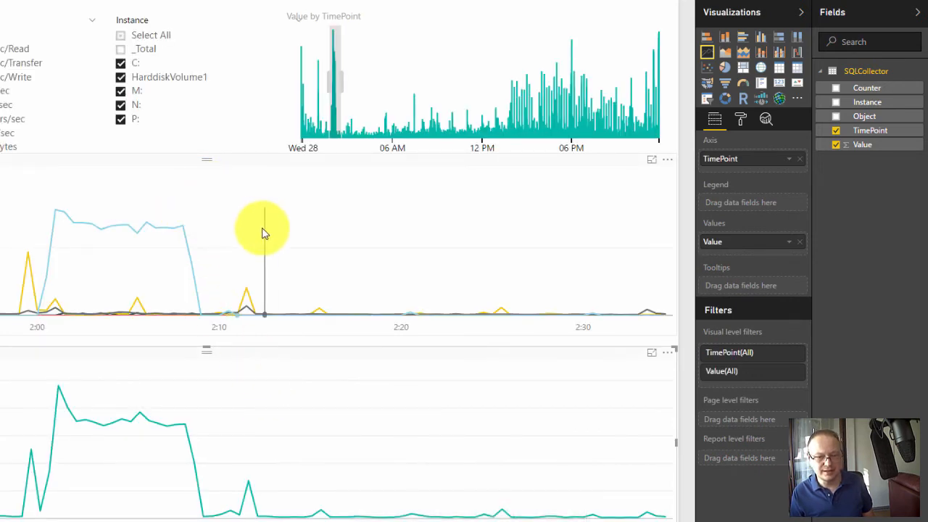
pyautogui.moveTo(263, 231)
pyautogui.hotkey('ctrl', 'z')
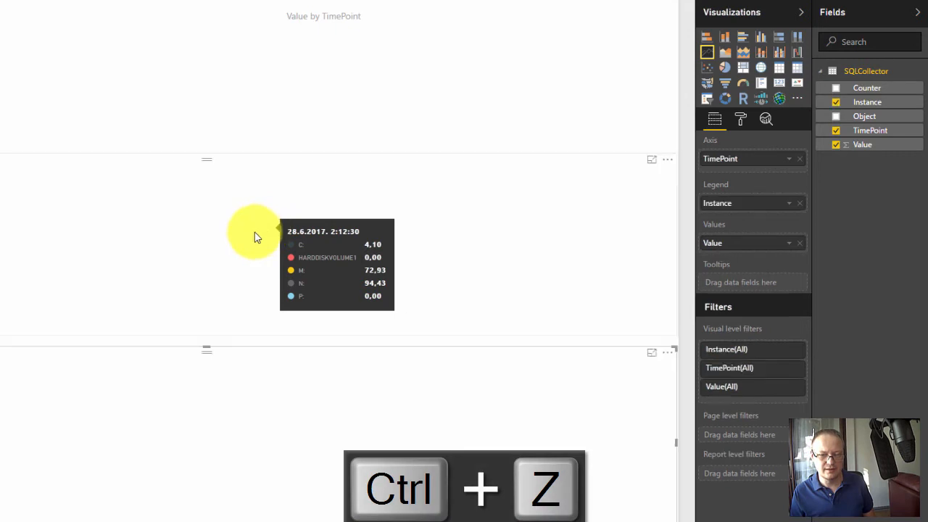
# - Replace Instance with Counter as the legend of the upper line chart and inspect both charts' values around the 2:00 spike
pyautogui.click(224, 165)
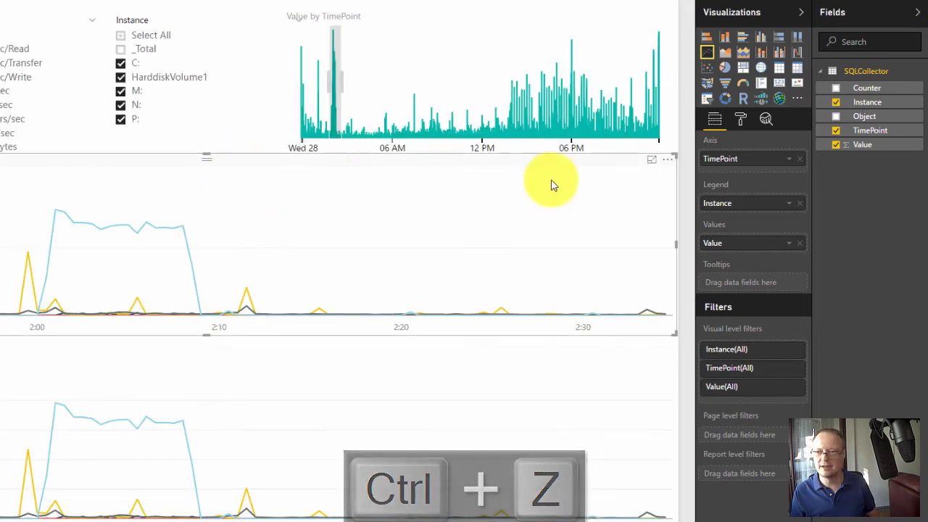
pyautogui.click(800, 204)
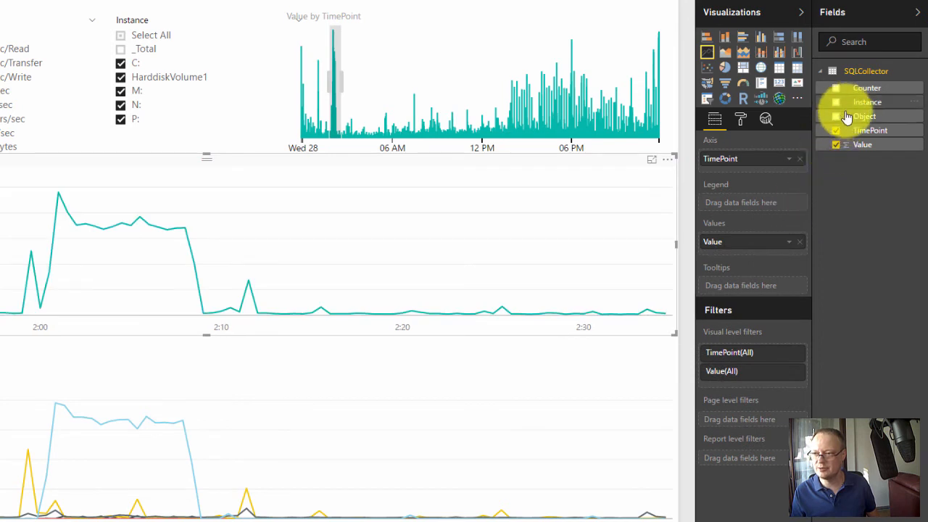
pyautogui.moveTo(853, 93); pyautogui.dragTo(758, 202)
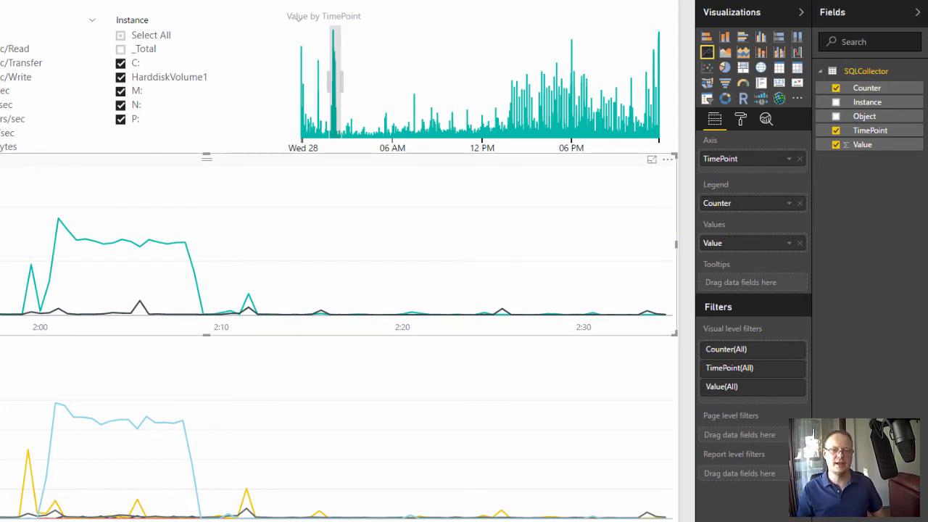
pyautogui.moveTo(62, 221)
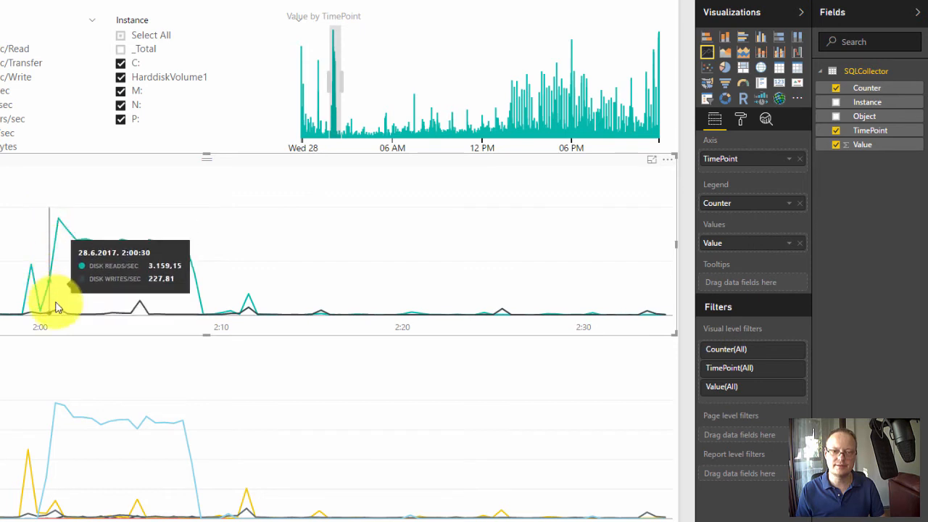
pyautogui.moveTo(59, 419)
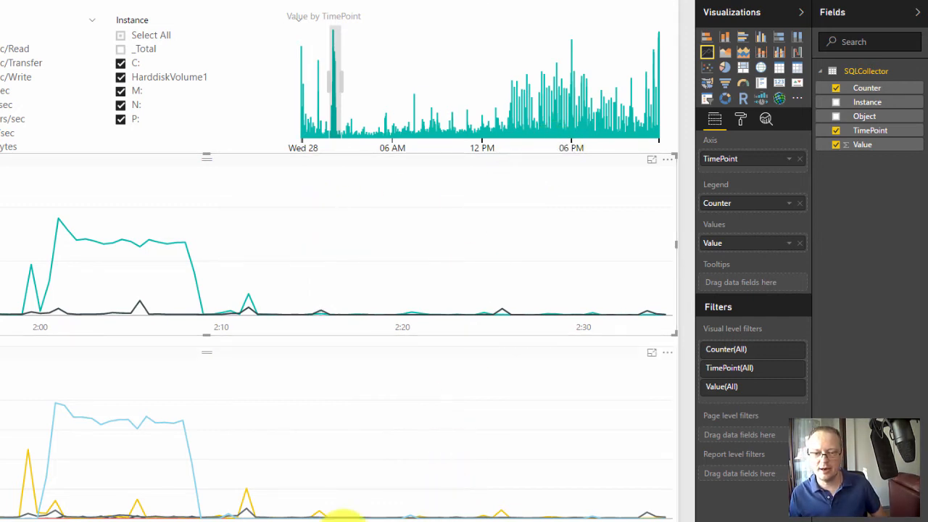
# - Add a pie chart over the upper line chart, with Counter as its legend and Value as its values
pyautogui.press('Escape')
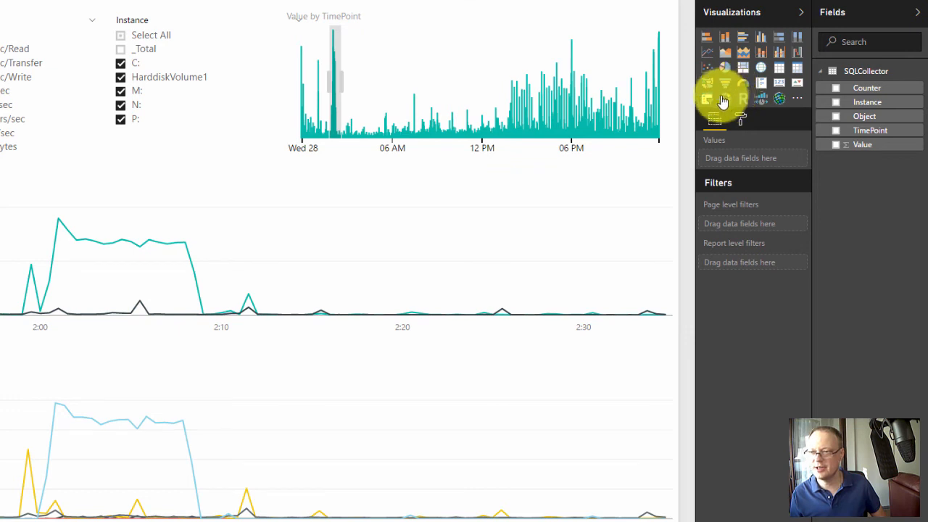
pyautogui.click(725, 70)
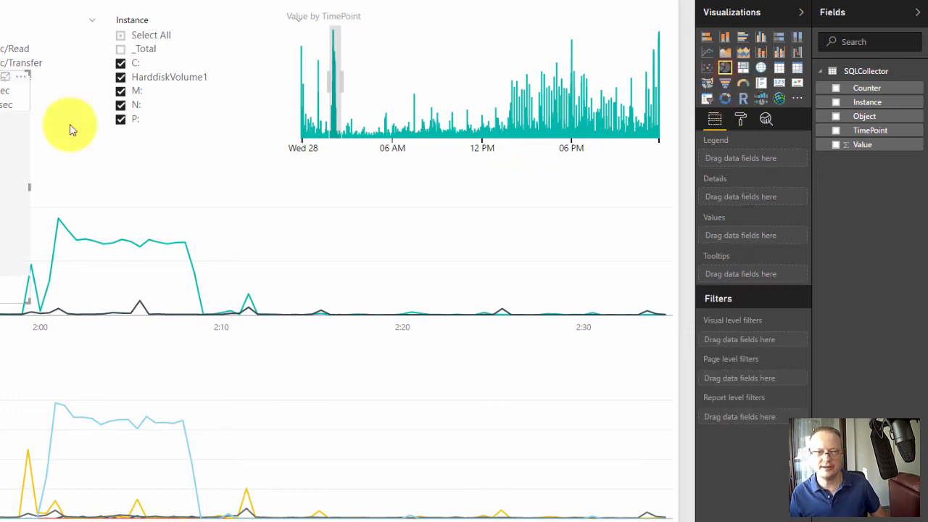
pyautogui.moveTo(3, 105); pyautogui.dragTo(375, 234)
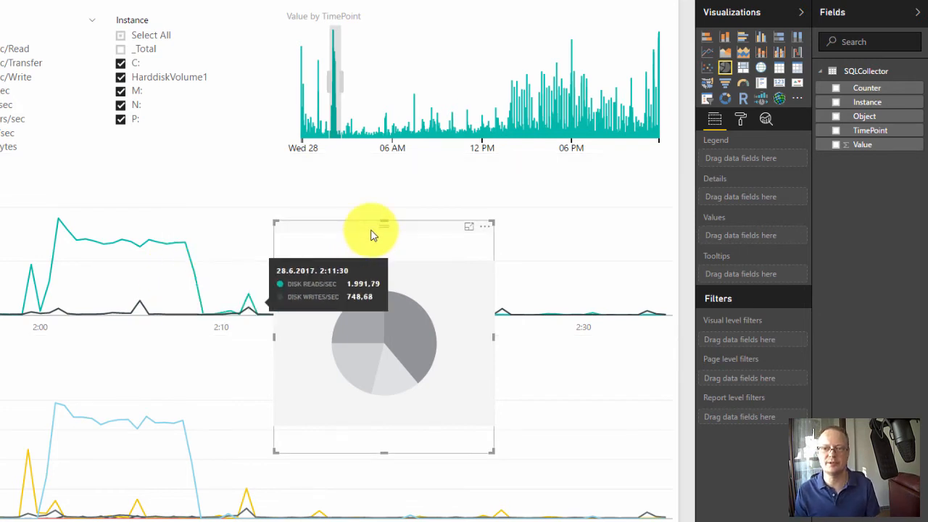
pyautogui.moveTo(371, 230); pyautogui.dragTo(373, 220)
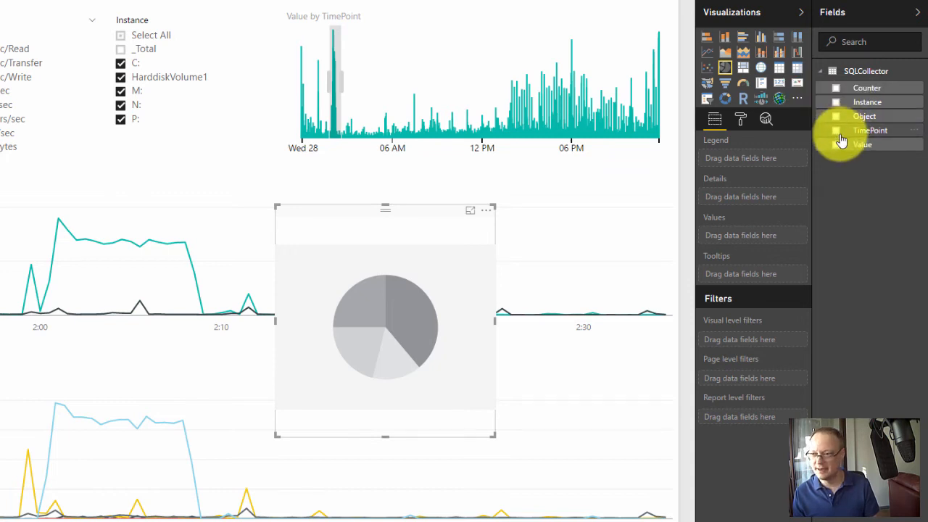
pyautogui.click(838, 89)
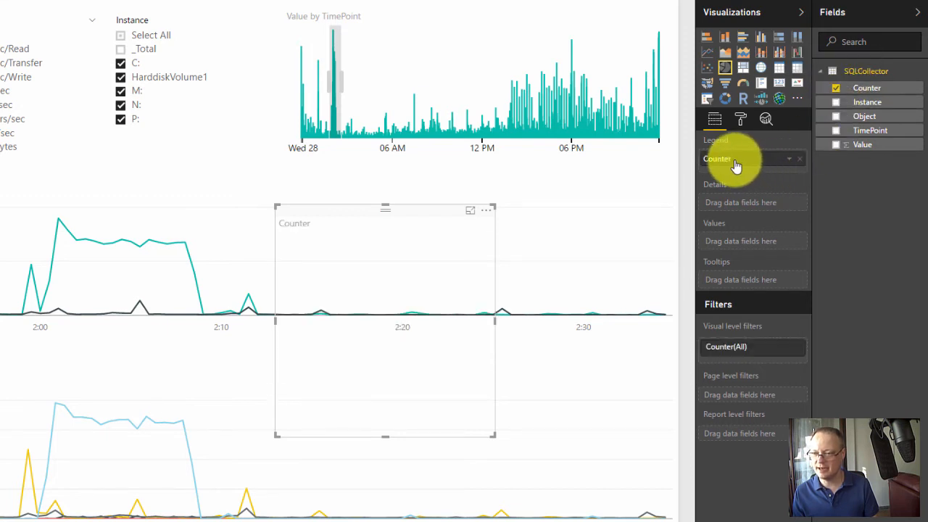
pyautogui.click(836, 146)
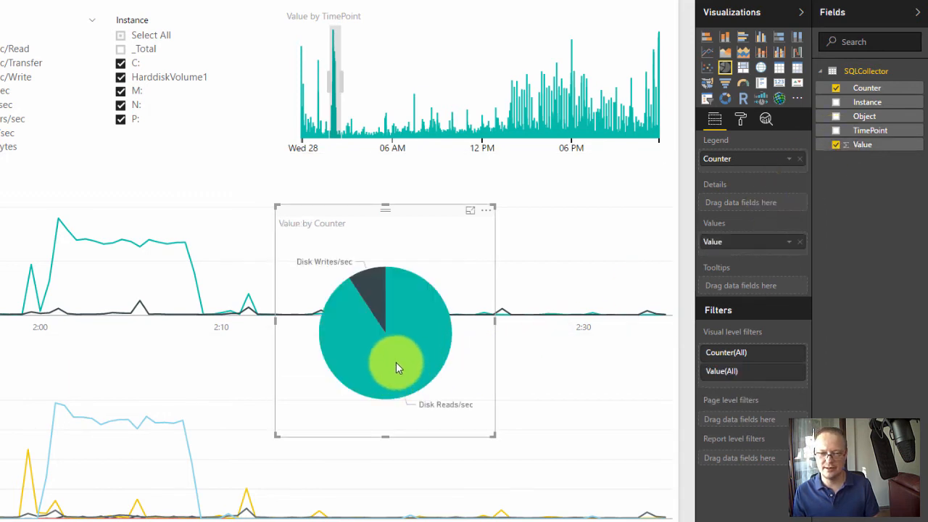
# - Make the pie chart wide and short, hide its title, and position it over the quiet right part of the upper line chart
pyautogui.moveTo(493, 435); pyautogui.dragTo(596, 290)
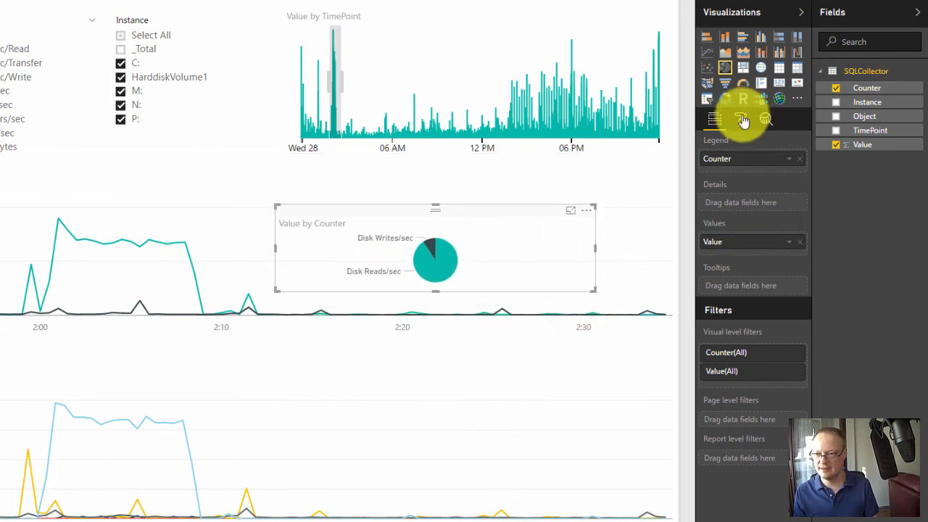
pyautogui.moveTo(493, 213); pyautogui.dragTo(531, 195)
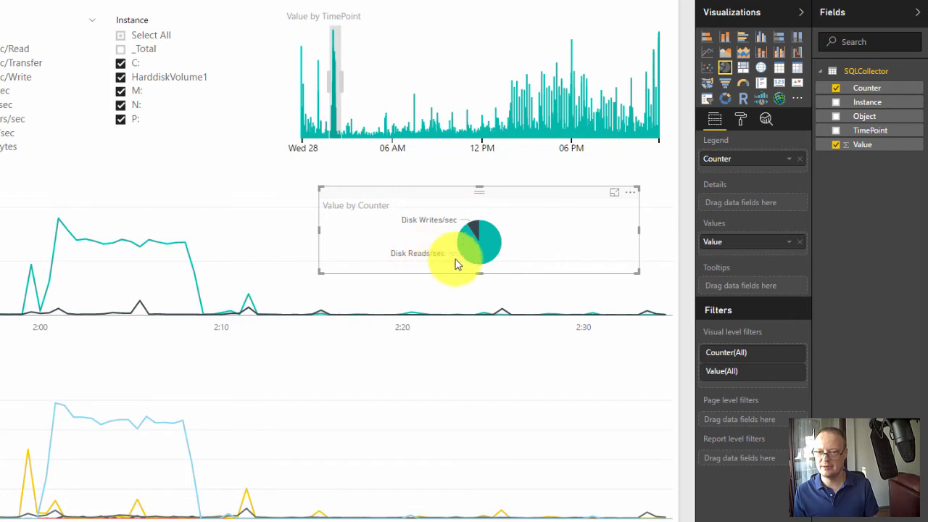
pyautogui.click(741, 123)
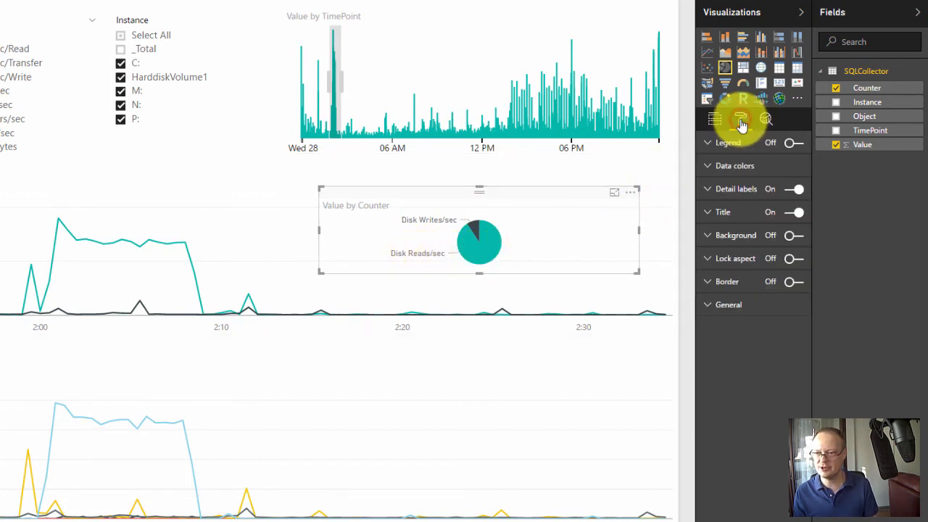
pyautogui.click(790, 211)
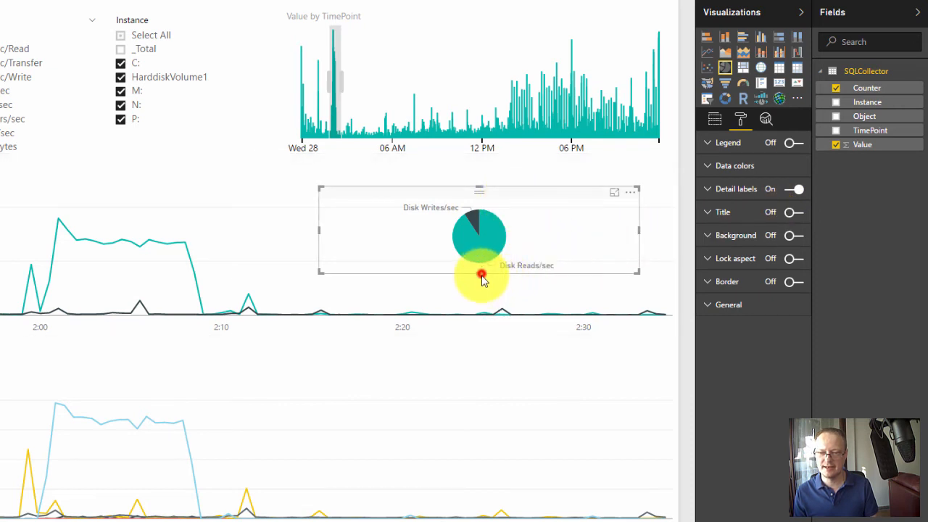
pyautogui.moveTo(481, 275); pyautogui.dragTo(482, 284)
pyautogui.moveTo(505, 194); pyautogui.dragTo(482, 191)
# - Duplicate the pie chart onto the lower line chart and replace Counter with Instance as the copy's legend
pyautogui.hotkey('ctrl', 'c')
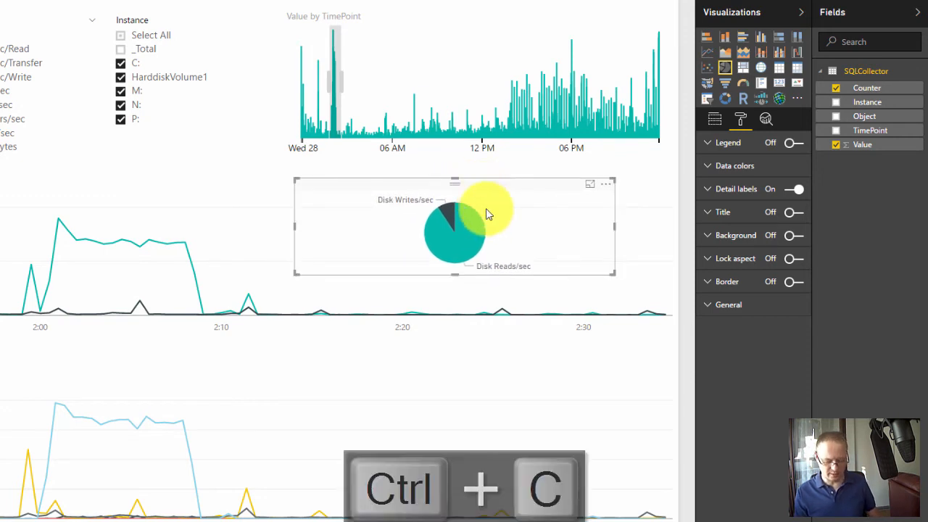
pyautogui.hotkey('ctrl', 'v')
pyautogui.moveTo(493, 219); pyautogui.dragTo(490, 357)
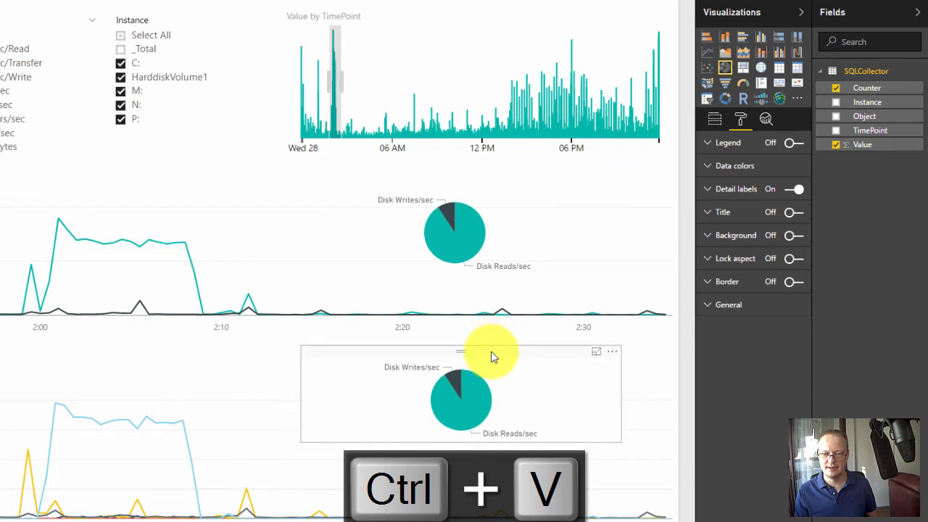
pyautogui.click(714, 118)
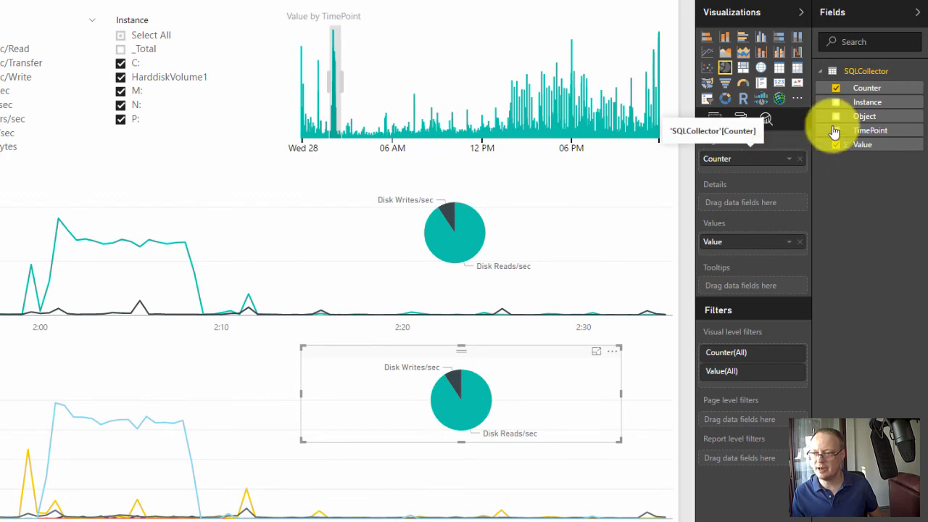
pyautogui.moveTo(864, 103); pyautogui.dragTo(762, 163)
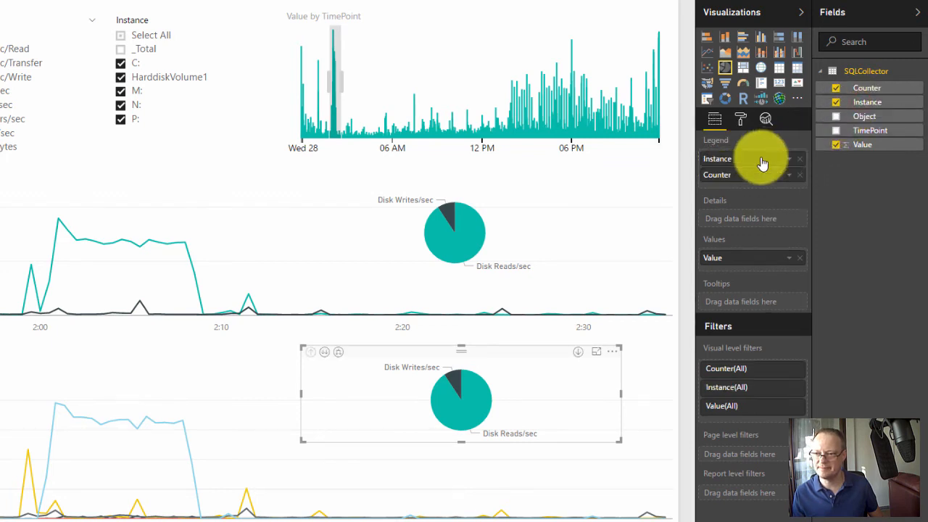
pyautogui.click(800, 174)
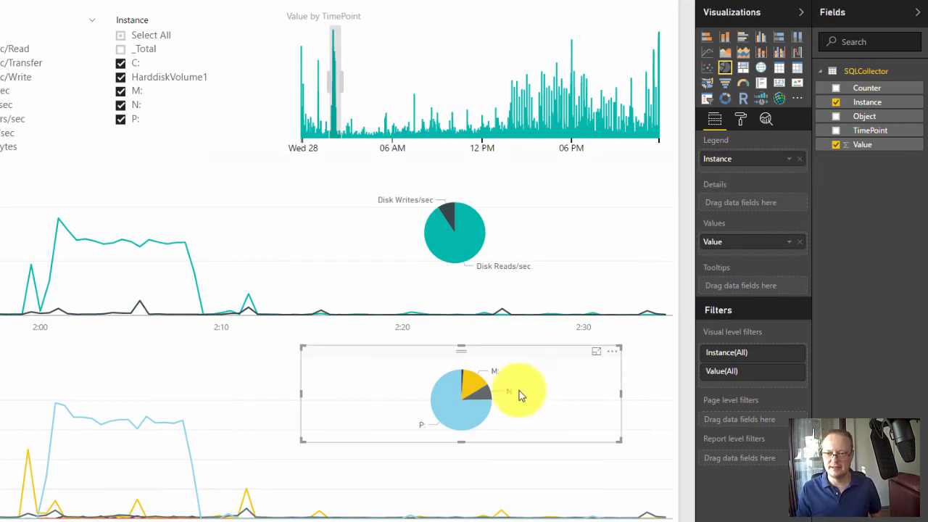
# - Inspect both pie charts' shares, and brush the spike around 6 PM in the TimeBrush visual to compare them for that period
pyautogui.moveTo(447, 402)
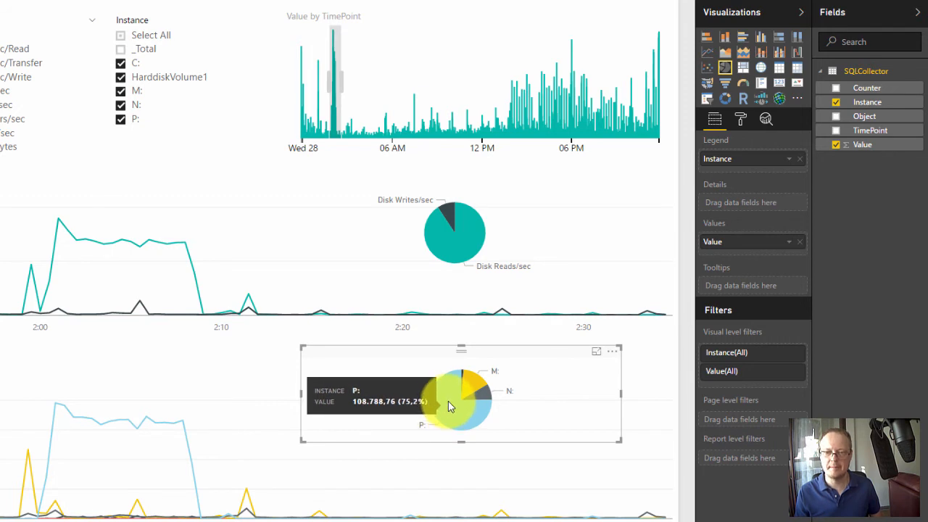
pyautogui.moveTo(461, 249)
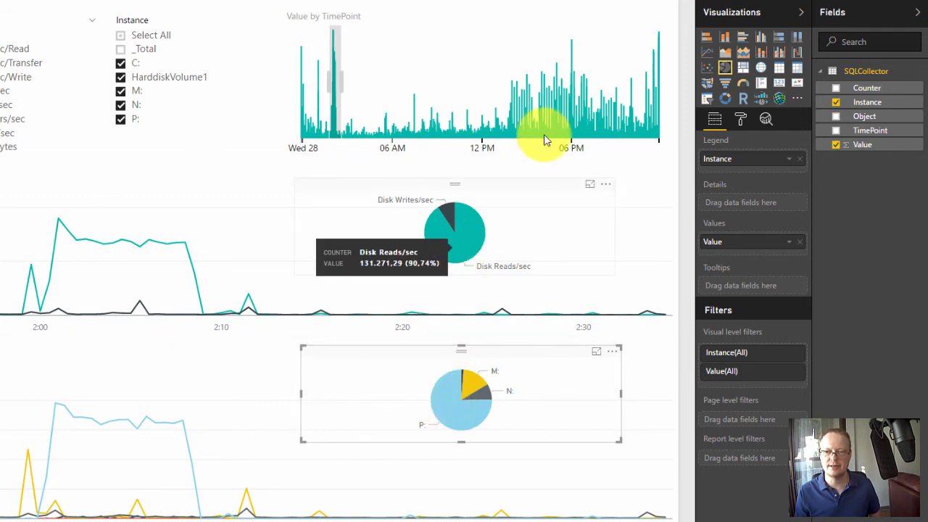
pyautogui.click(565, 109)
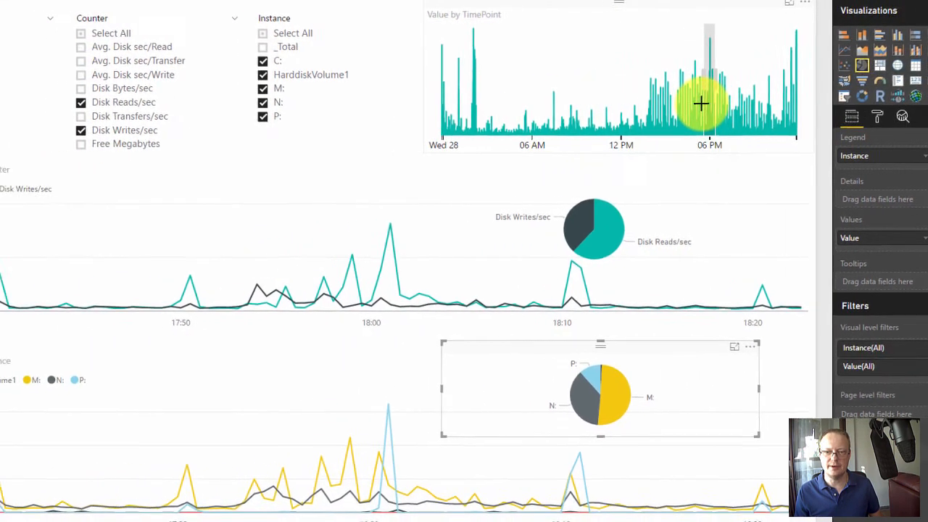
pyautogui.moveTo(593, 236)
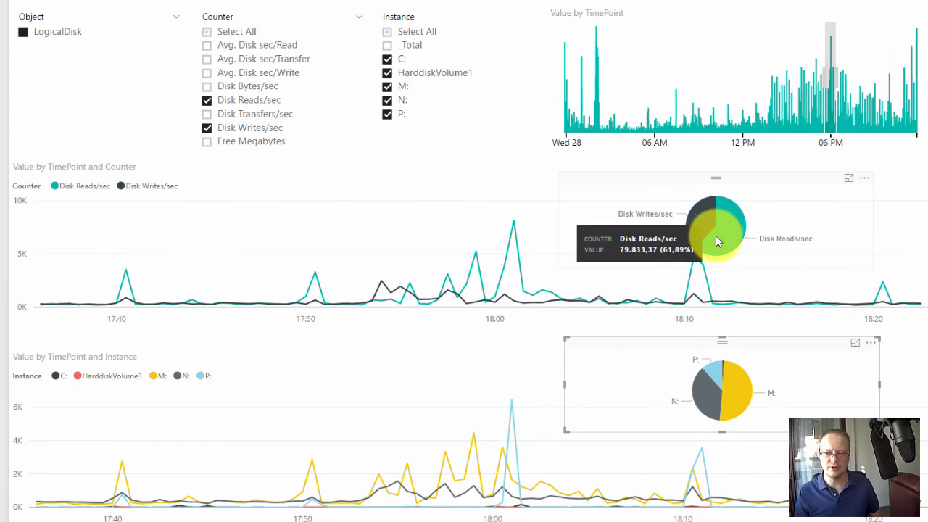
pyautogui.moveTo(734, 390)
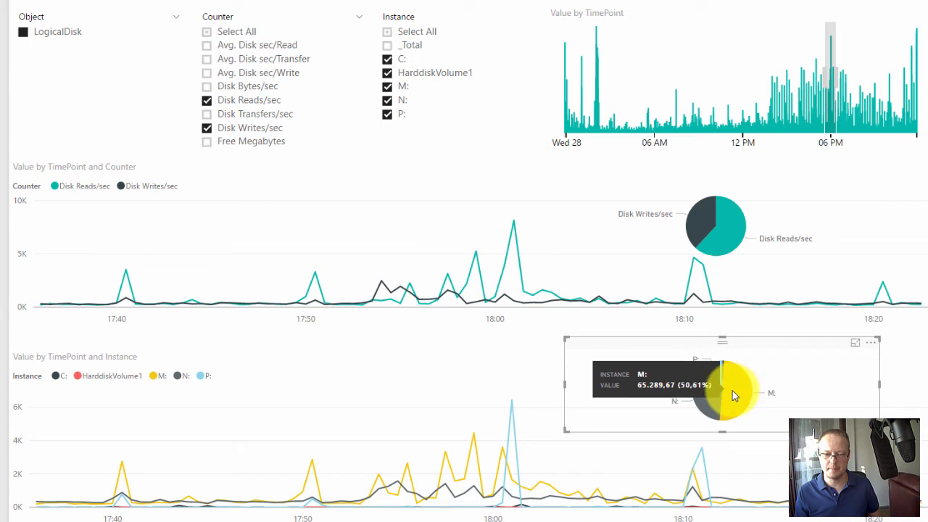
# - Cross-filter the report with the counter pie's Disk Reads/sec slice, switch to Disk Writes/sec to inspect the instances, and return to Disk Reads/sec
pyautogui.click(730, 237)
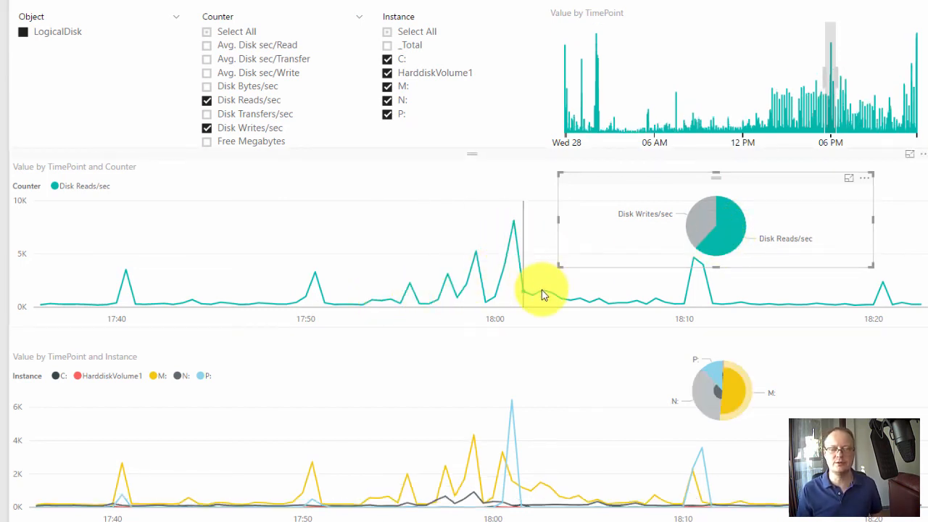
pyautogui.moveTo(724, 224)
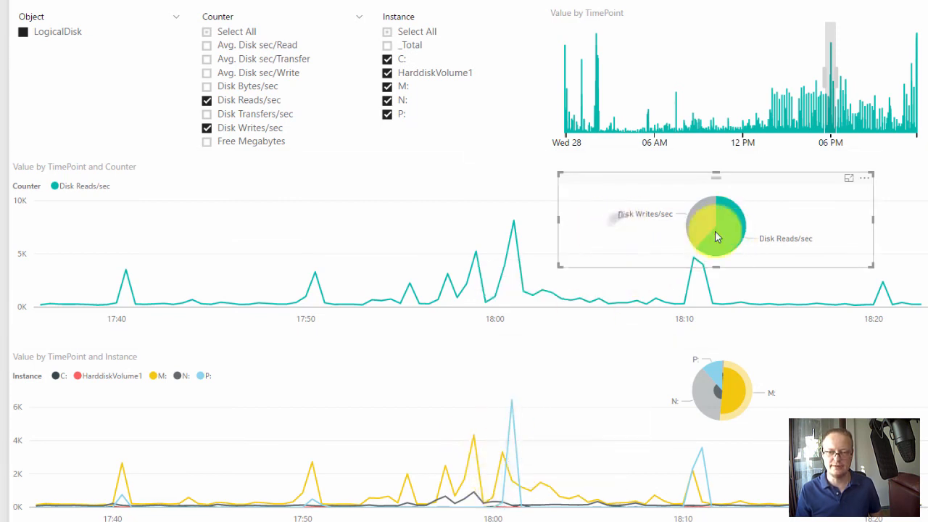
pyautogui.click(634, 250)
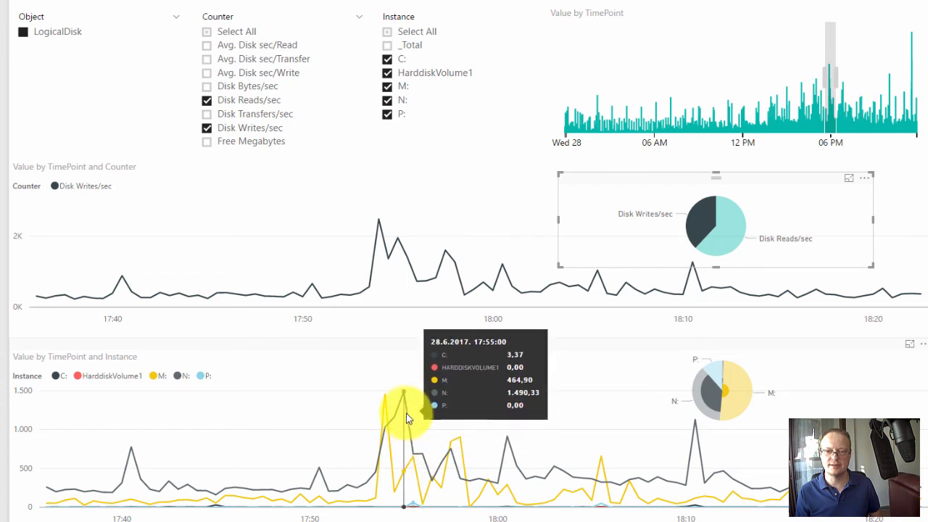
pyautogui.click(726, 236)
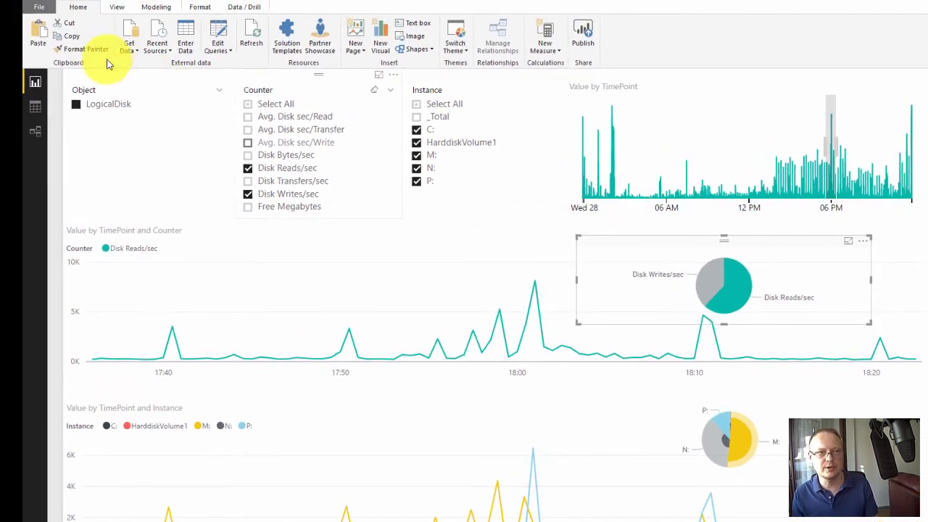
# - Turn on editing of visual interactions for the counter pie chart and set it to filter the instance pie chart instead of highlighting it
pyautogui.click(242, 7)
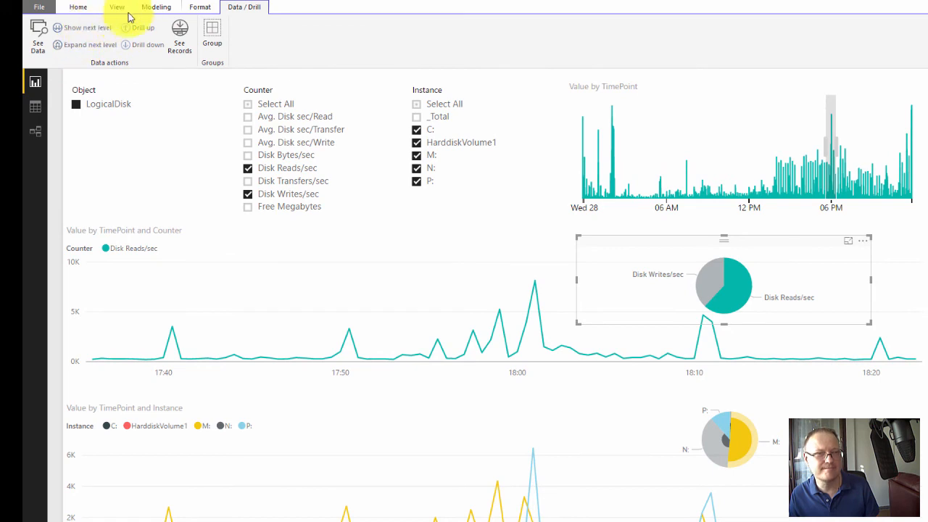
pyautogui.click(158, 9)
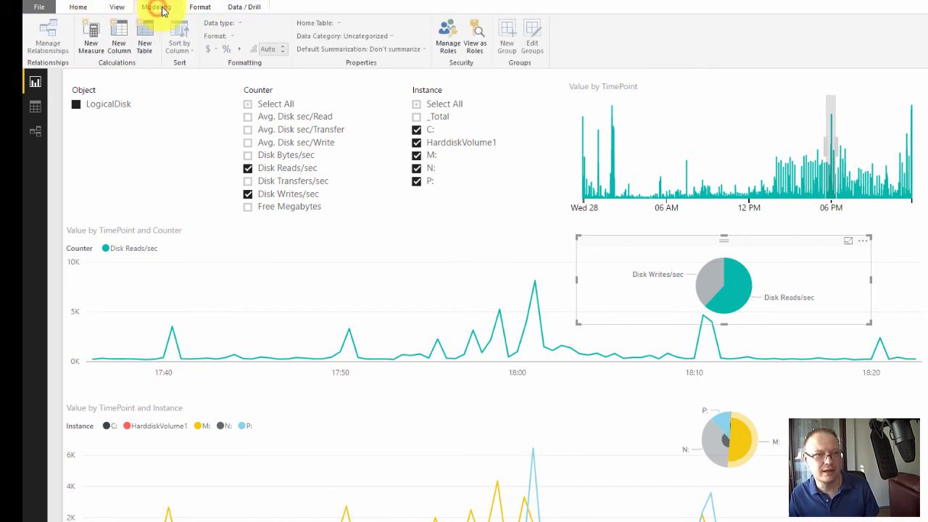
pyautogui.click(194, 8)
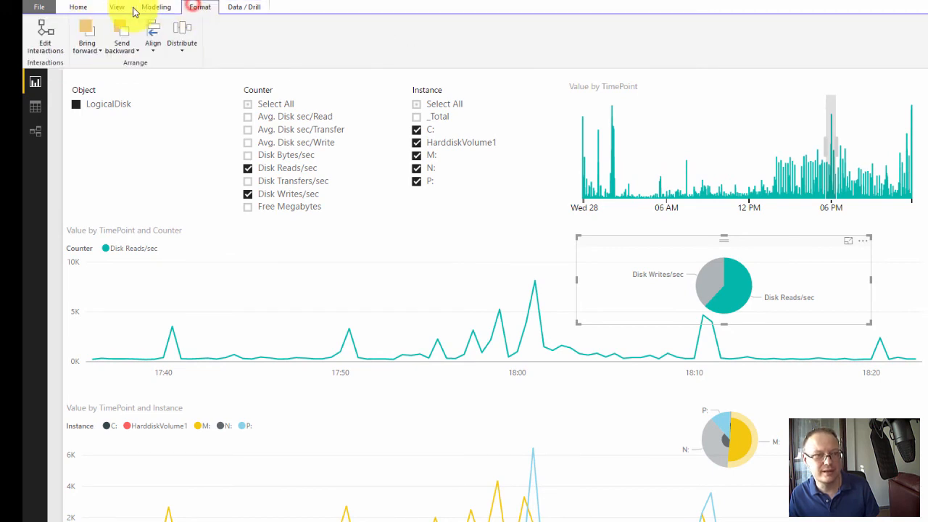
pyautogui.click(44, 37)
pyautogui.click(737, 252)
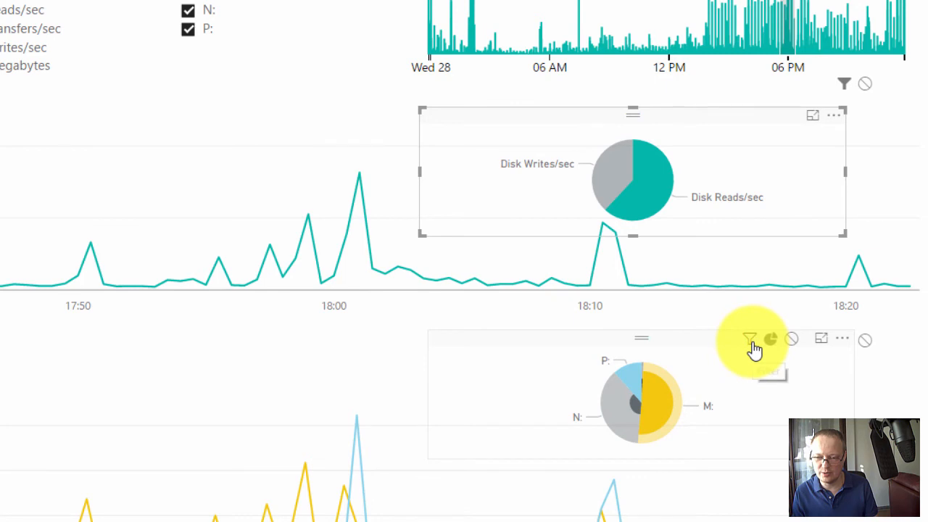
pyautogui.click(751, 340)
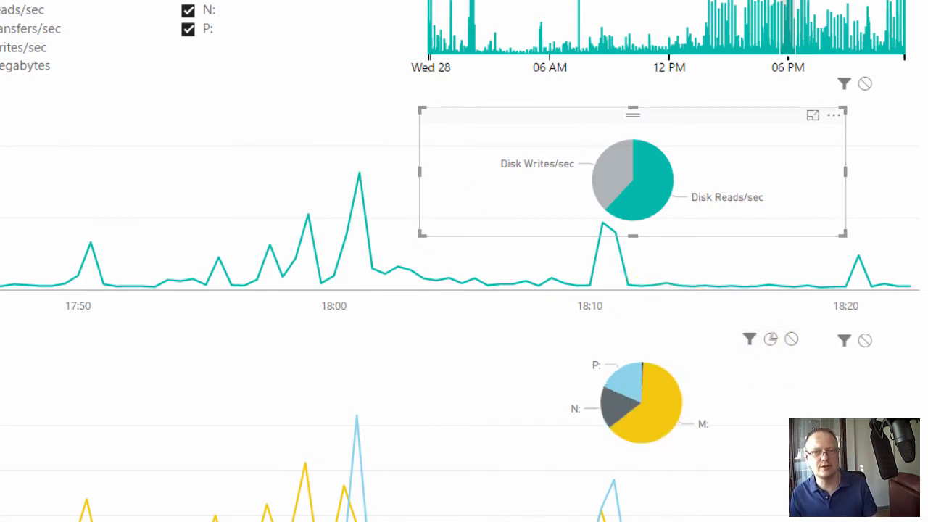
# - Check the instance pie for the Disk Writes/sec and Disk Reads/sec slices, and for TimeBrush periods around 7 AM and around noon
pyautogui.click(621, 180)
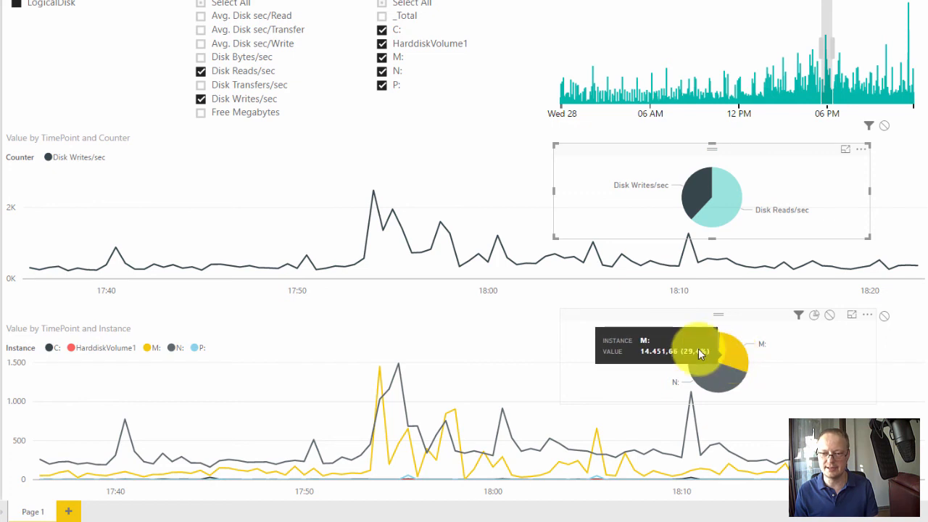
pyautogui.click(726, 201)
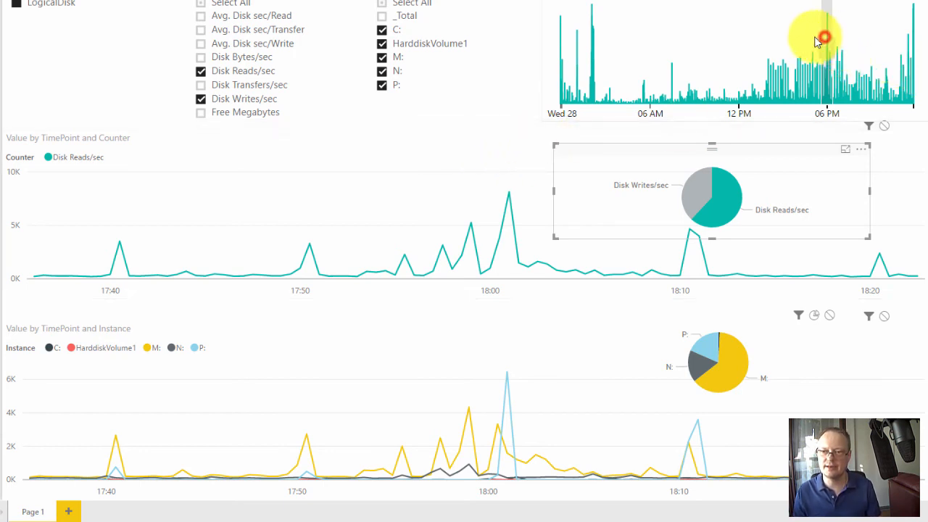
pyautogui.moveTo(815, 38); pyautogui.dragTo(664, 41)
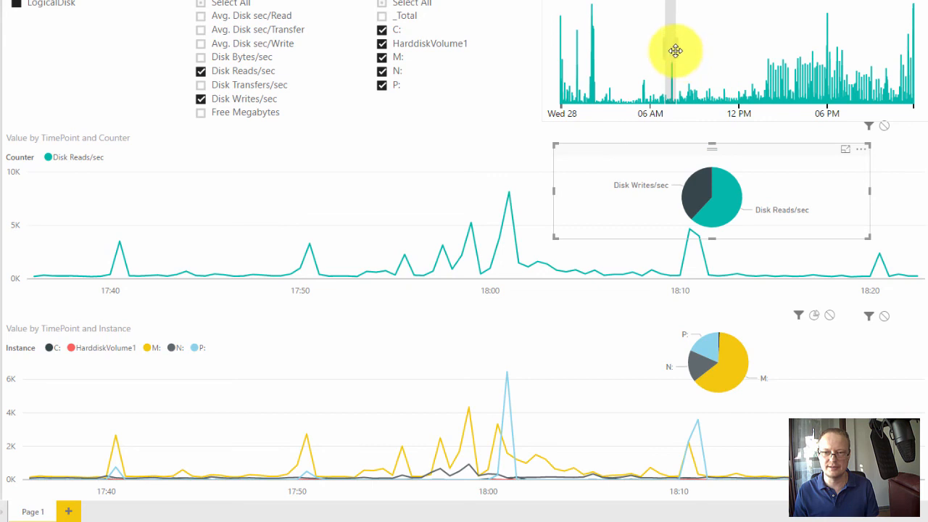
pyautogui.moveTo(674, 50); pyautogui.dragTo(756, 52)
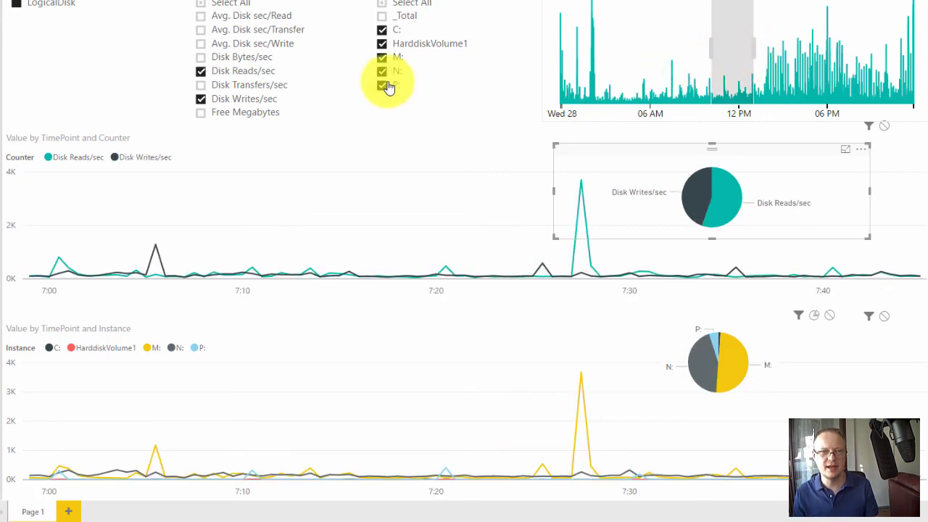
# - Leave only Disk Bytes/sec selected in the Counter slicer and shift the TimeBrush selection to the late evening, about 20:40 to 23:30
pyautogui.click(200, 68)
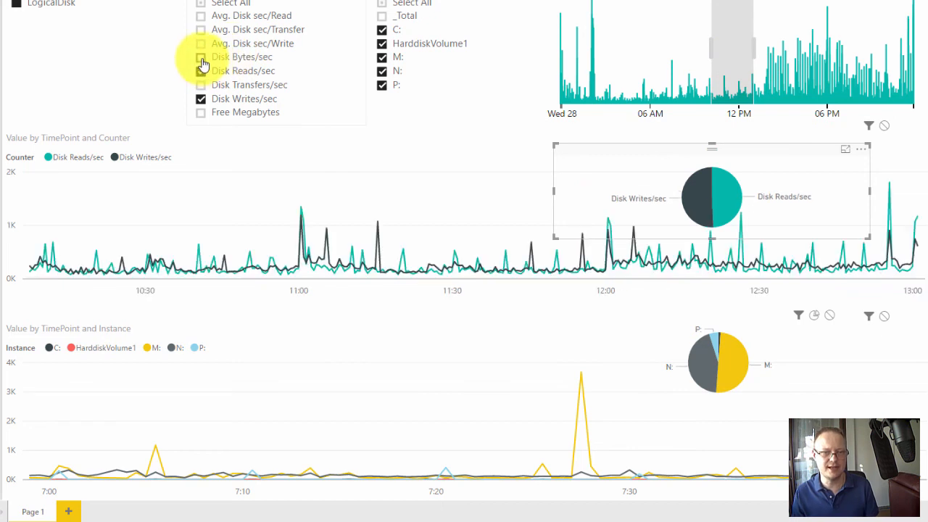
pyautogui.click(201, 98)
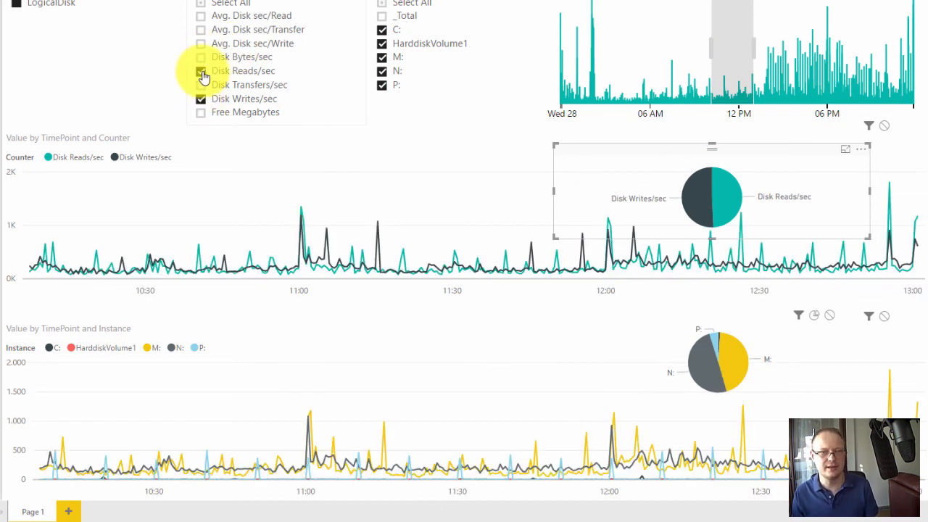
pyautogui.click(202, 75)
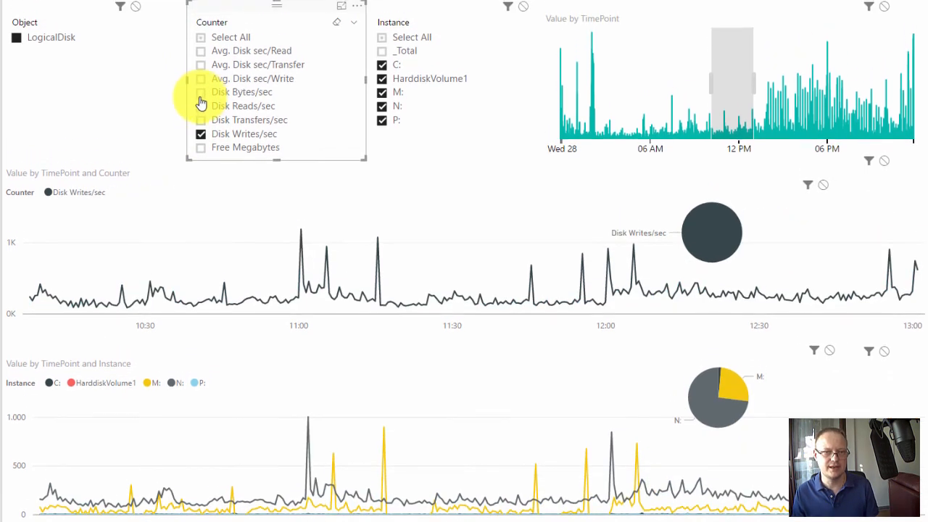
pyautogui.click(201, 95)
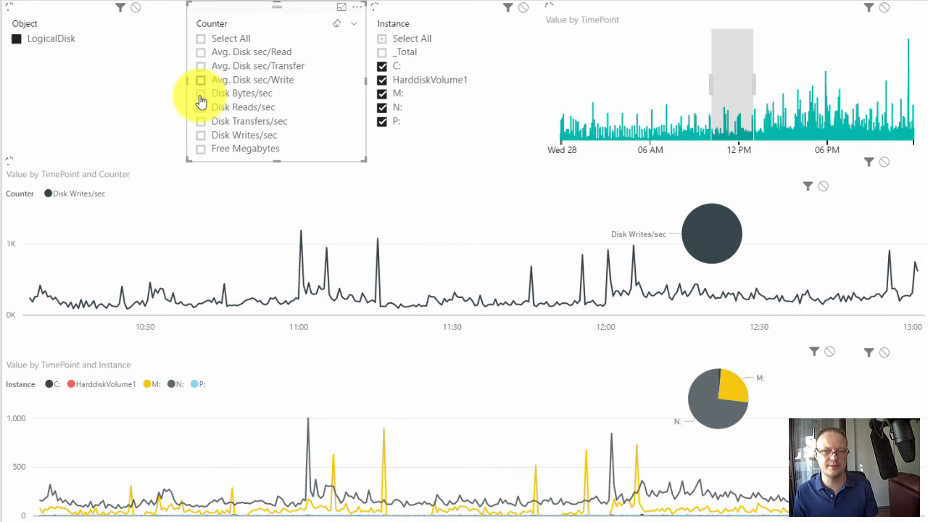
pyautogui.click(202, 100)
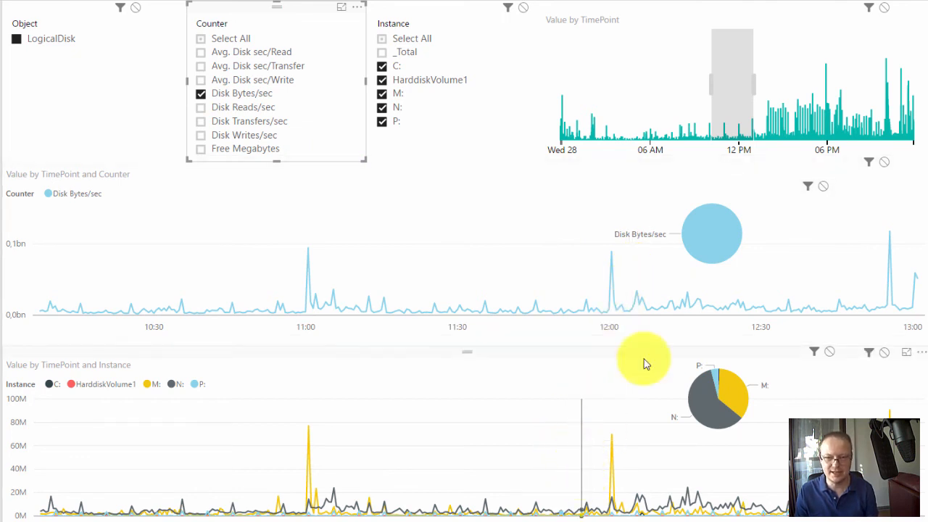
pyautogui.moveTo(750, 105); pyautogui.dragTo(889, 105)
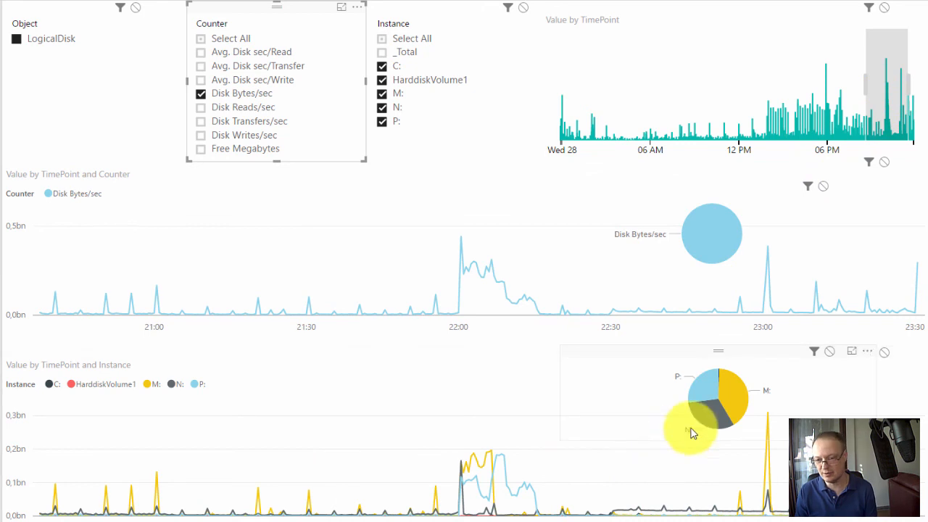
# - Inspect the instance pie's N: and M: slices, cross-filter the report by N:, and clear the cross-filter
pyautogui.moveTo(719, 413)
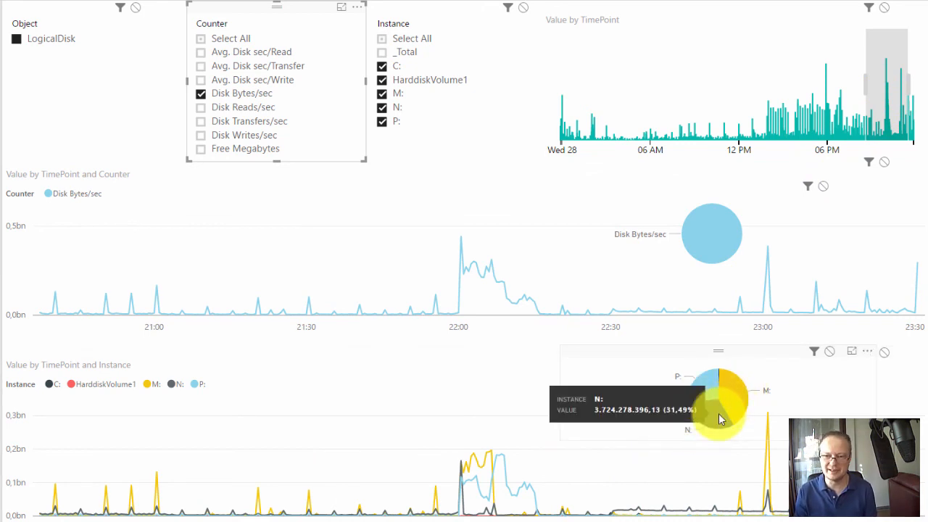
pyautogui.click(715, 422)
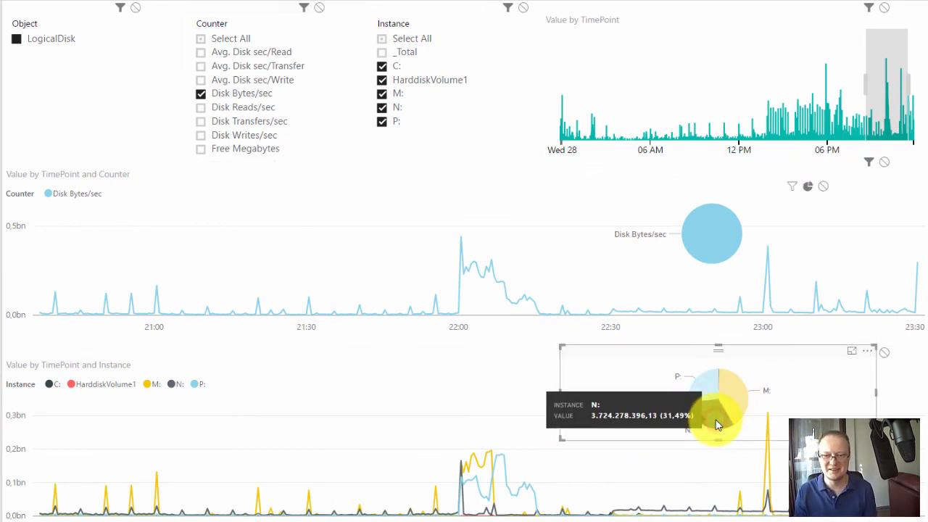
pyautogui.click(724, 391)
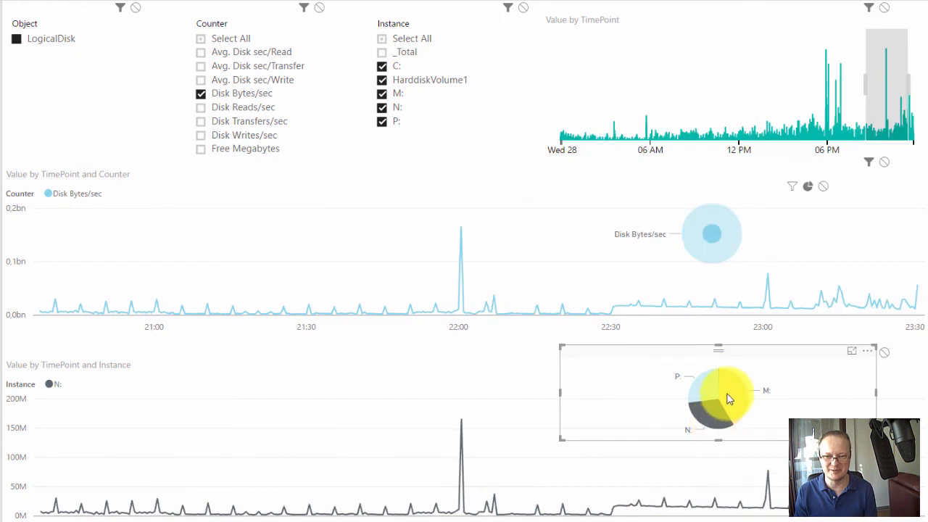
pyautogui.click(728, 397)
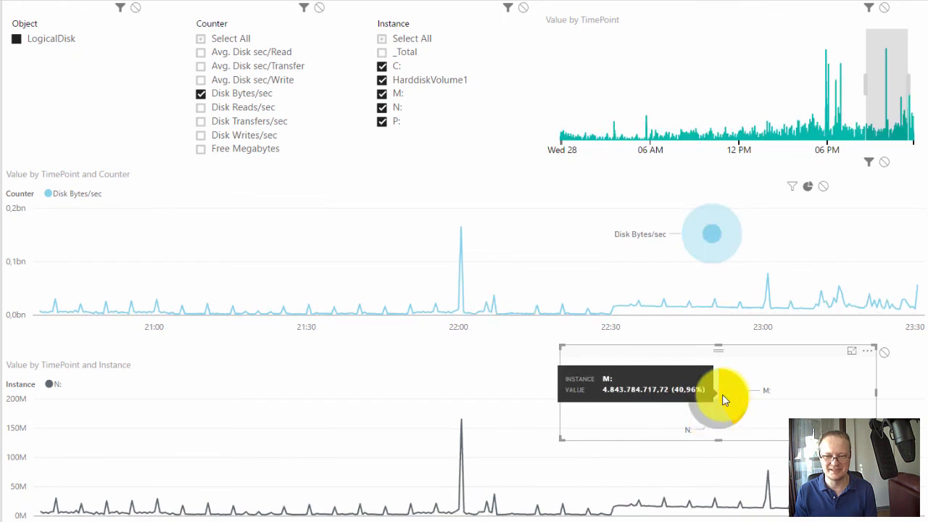
pyautogui.click(519, 375)
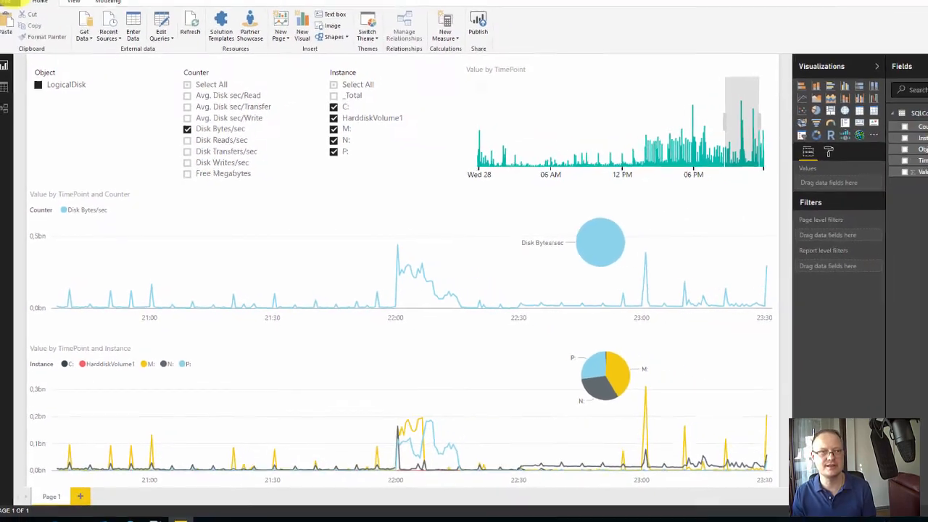
# - Save the report as a Power BI file named PerfmonCounters in the PowerBI Visualizations folder
pyautogui.hotkey('ctrl', 's')
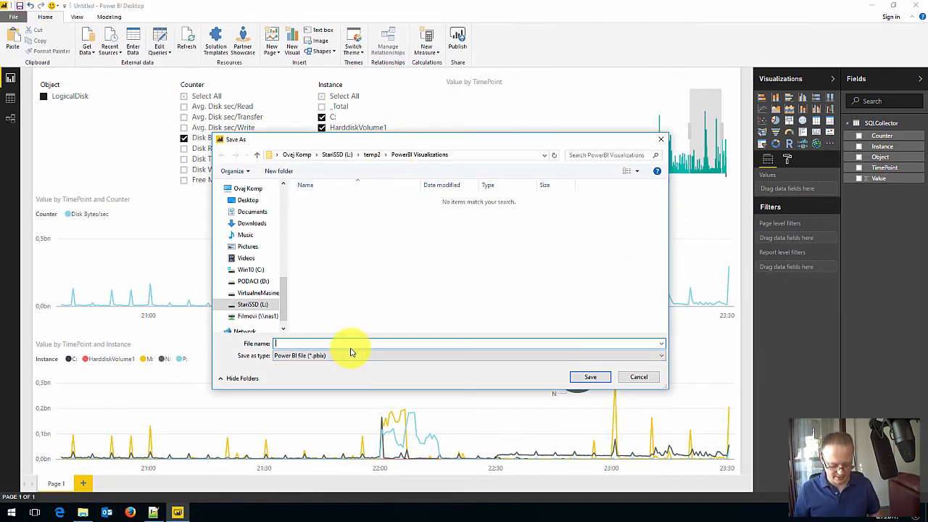
pyautogui.write('Perfmon')
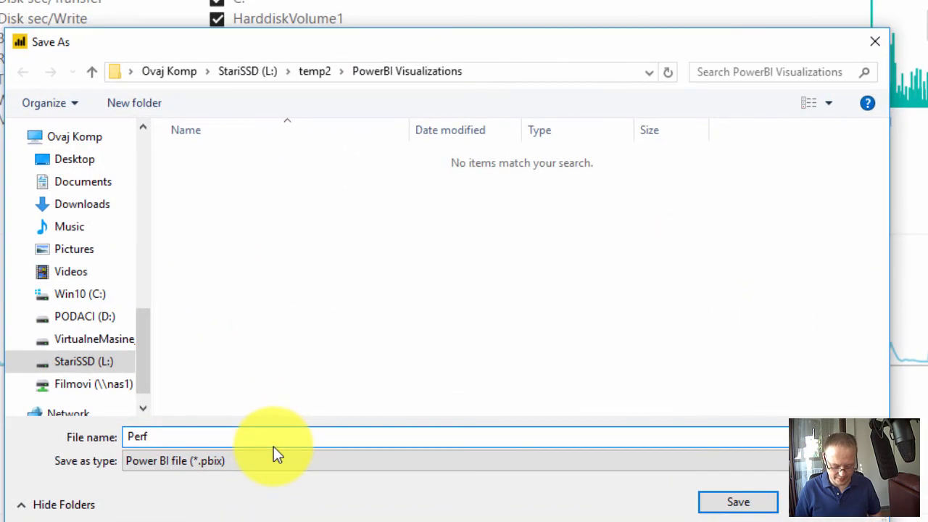
pyautogui.write('Counters')
pyautogui.press('Return')
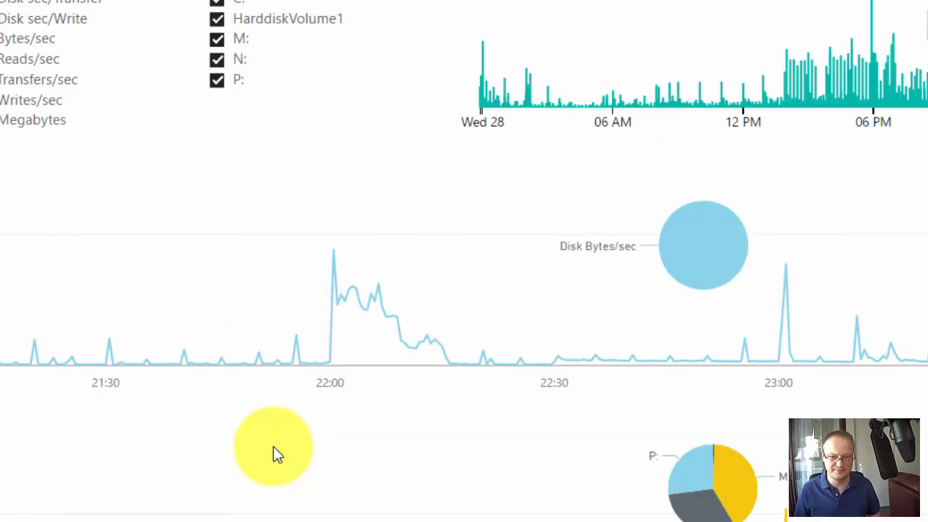